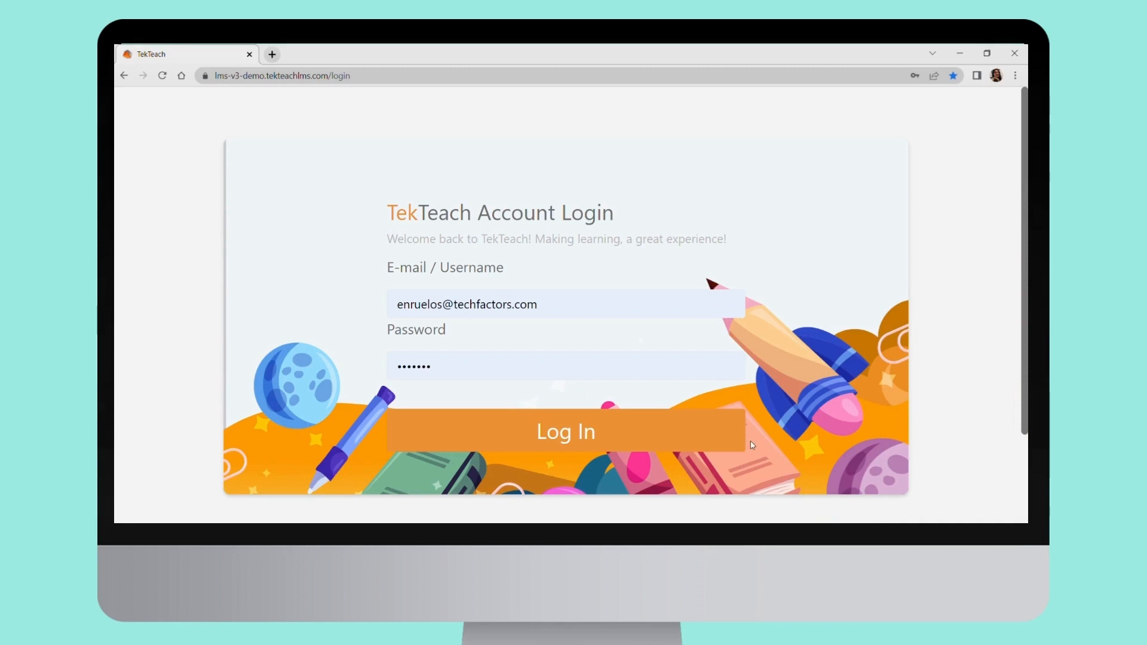
Log in to the teacher account with the filled-in credentials and select school year 2022-2023
left_click(618, 434)
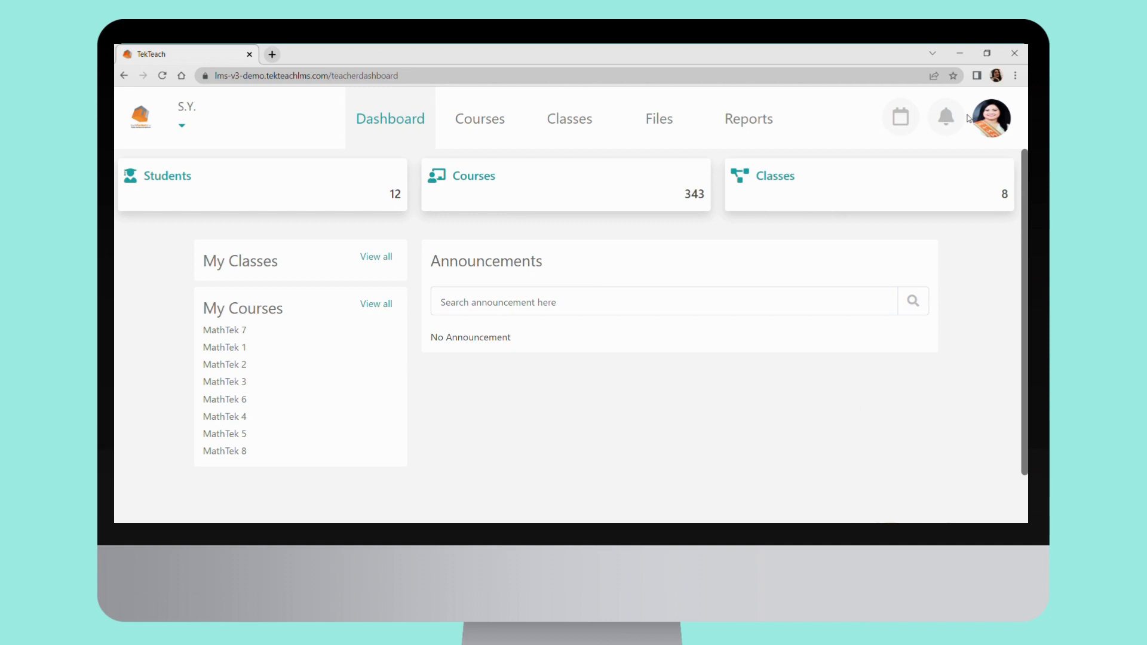
left_click(185, 130)
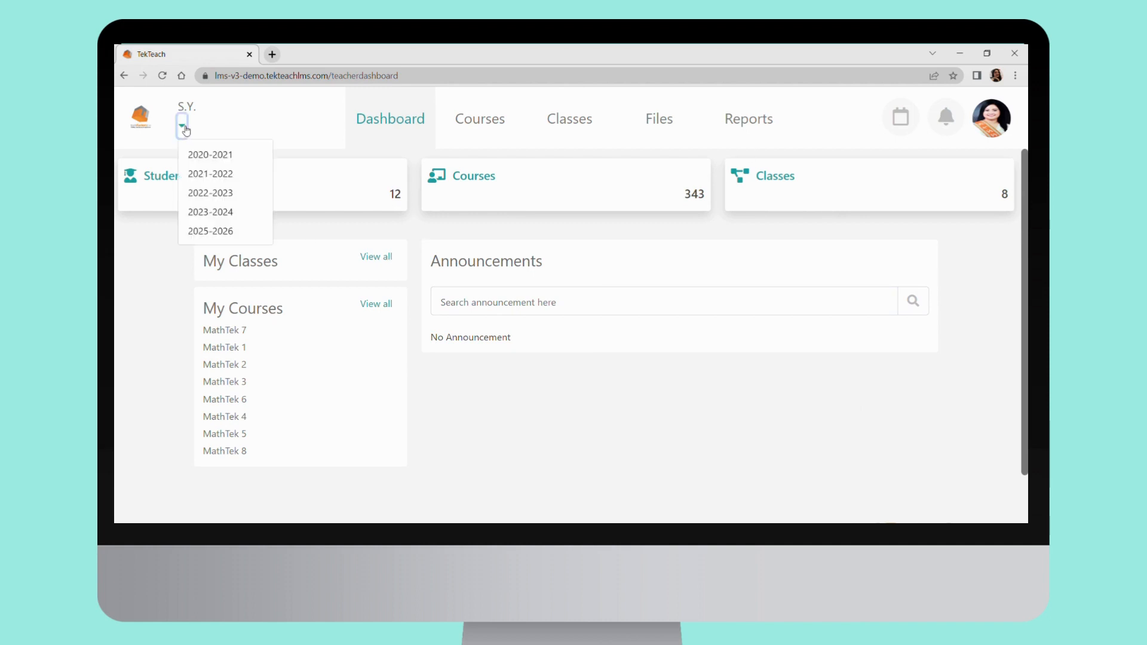
left_click(210, 193)
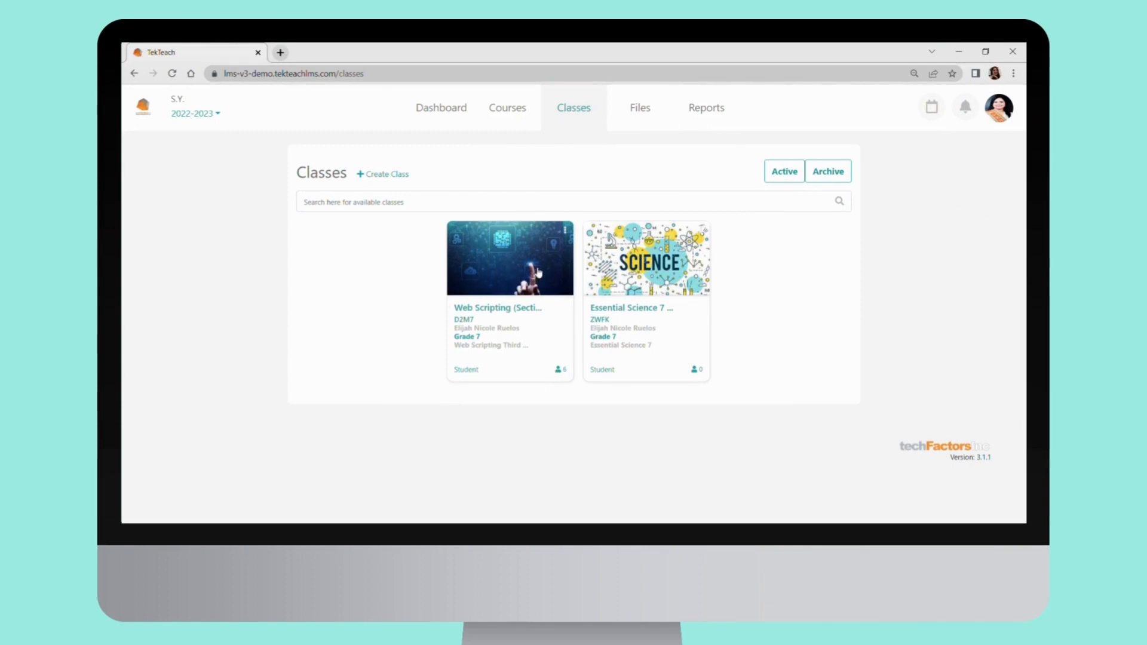
Check the options of the Web Scripting class, and open that class to view its announcement feed
left_click(565, 230)
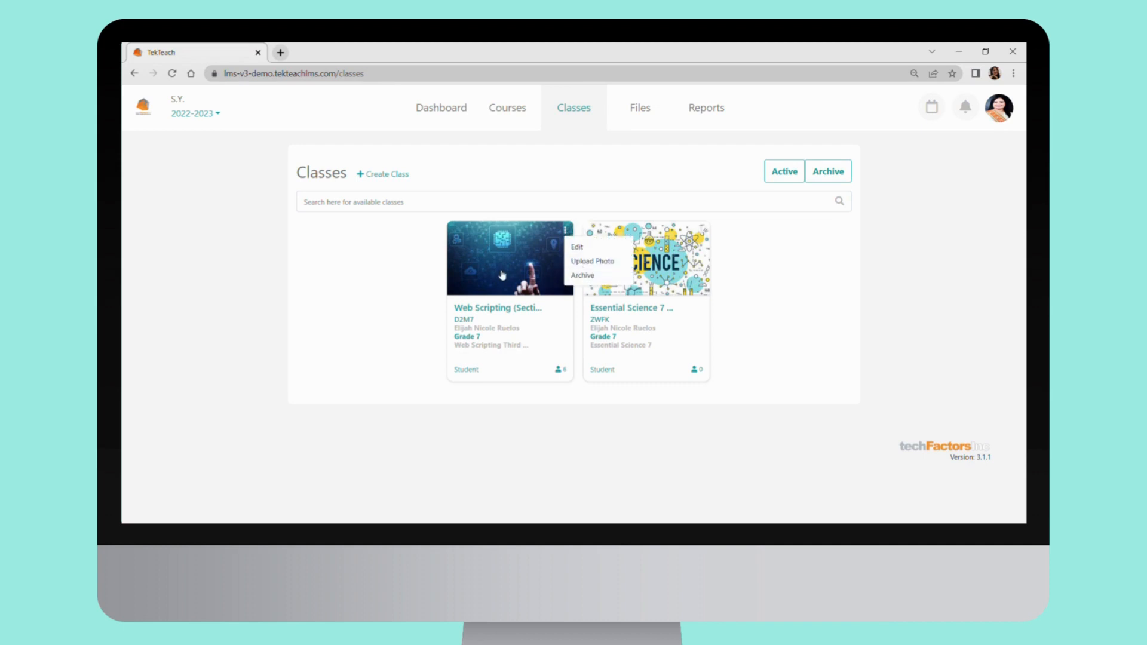
left_click(501, 275)
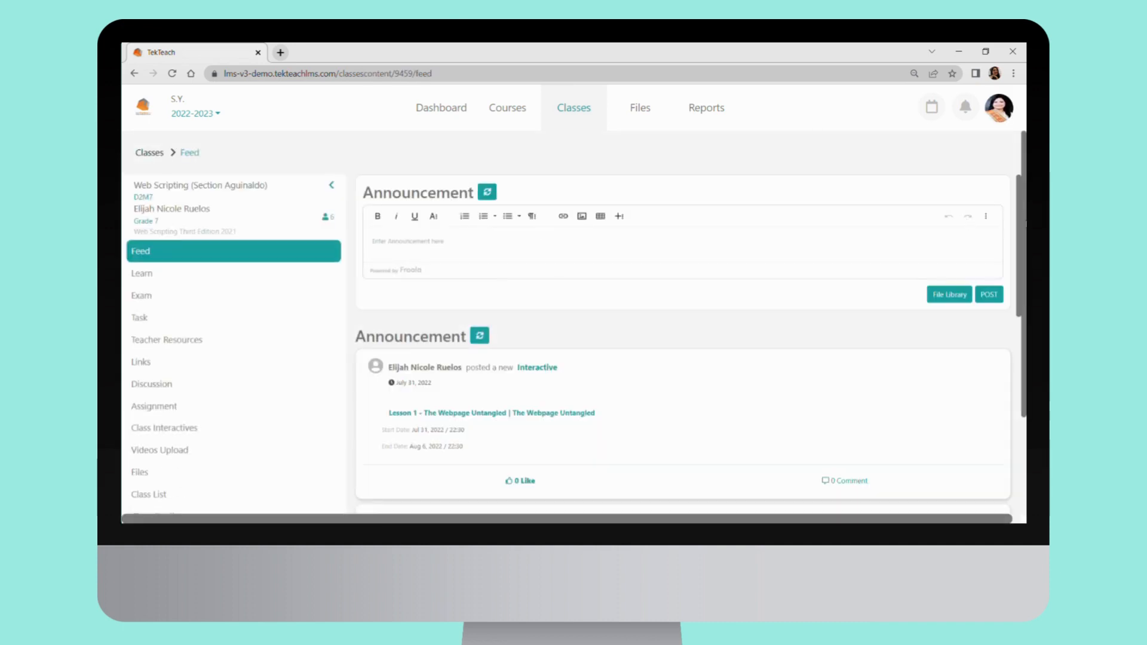
mouse_move(1020, 231)
left_mouse_down()
mouse_move(997, 482)
mouse_move(1019, 313)
mouse_move(1017, 223)
left_mouse_up()
Open the class's Learn section and select a module from the table of contents to view its pages
left_click(143, 273)
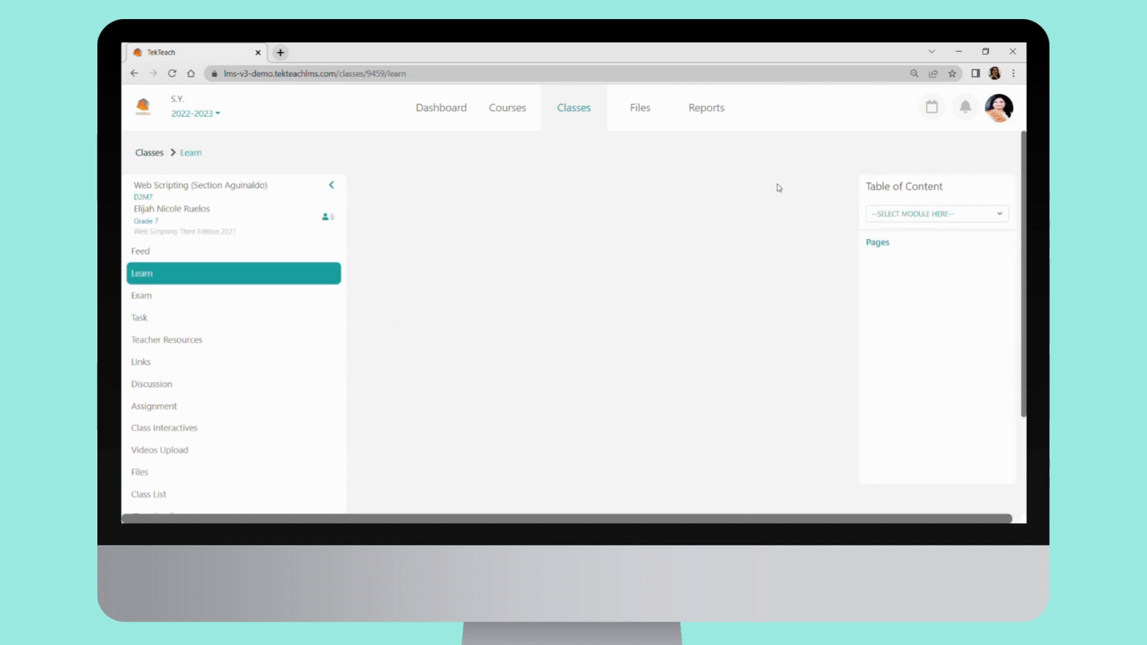
left_click(1001, 218)
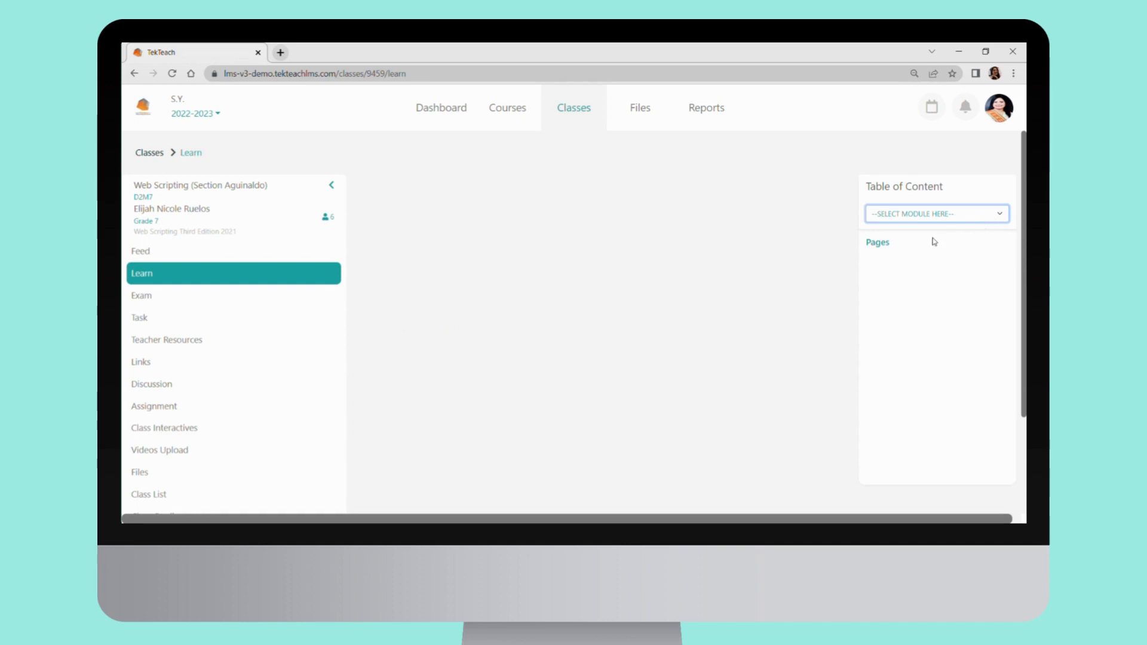
left_click(934, 241)
left_click(912, 259)
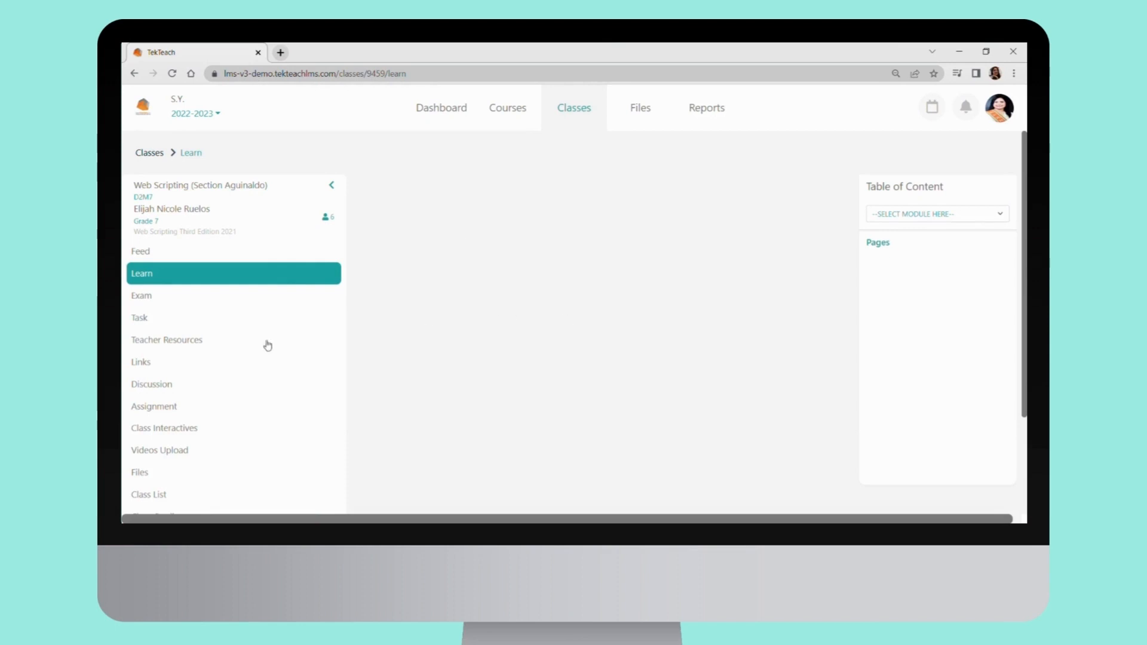
Begin assigning the Web Scripting exam "Lesson 2 : Writing Out the Webpage" with start date 01/08/2022 and start time 01:17 am
left_click(155, 302)
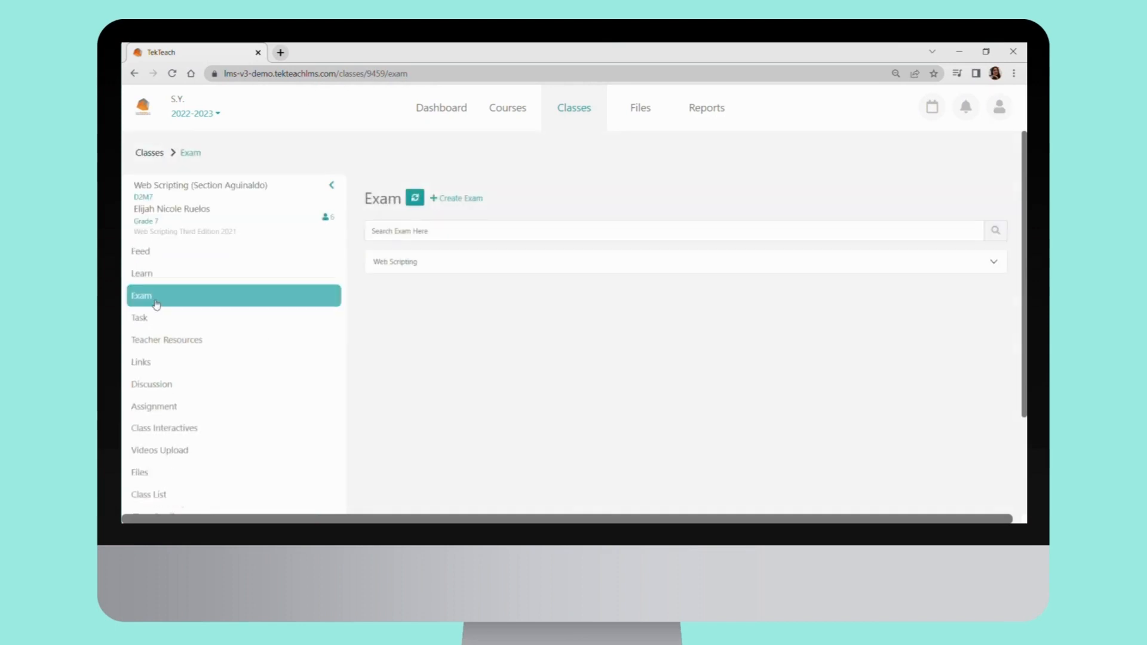
left_click(433, 269)
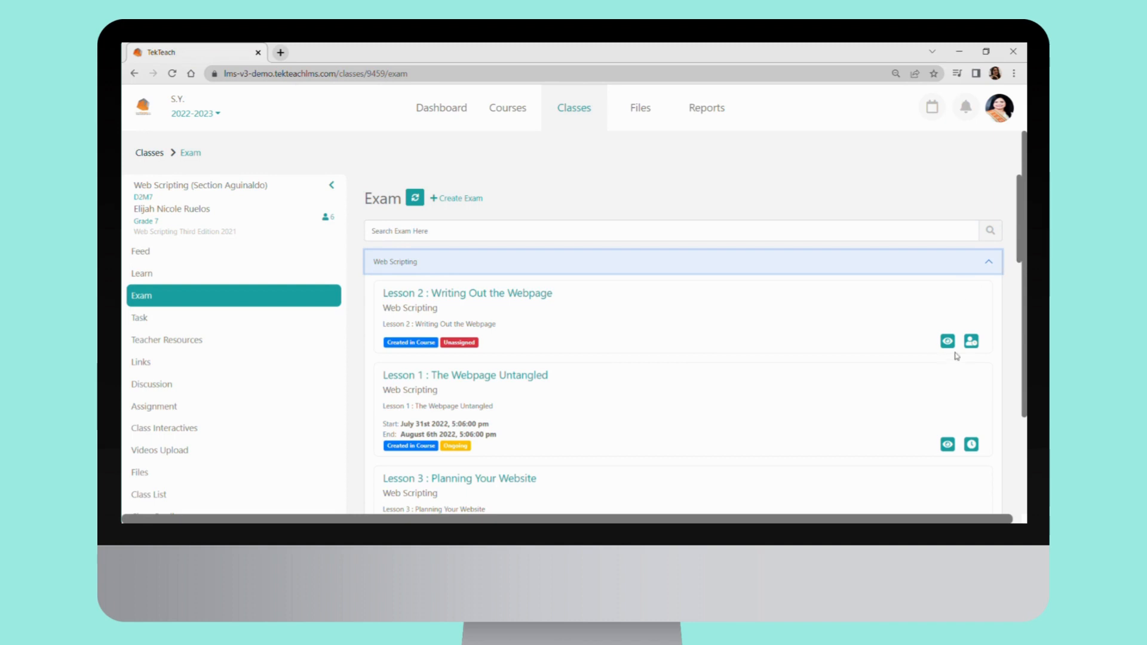
left_click(971, 343)
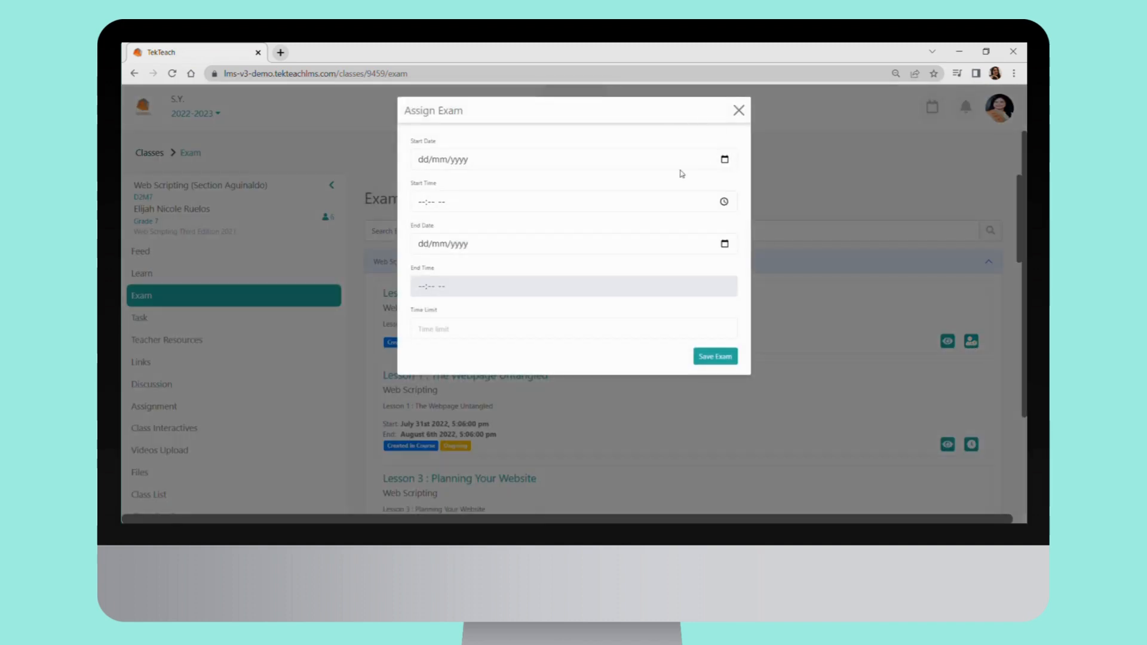
left_click(435, 206)
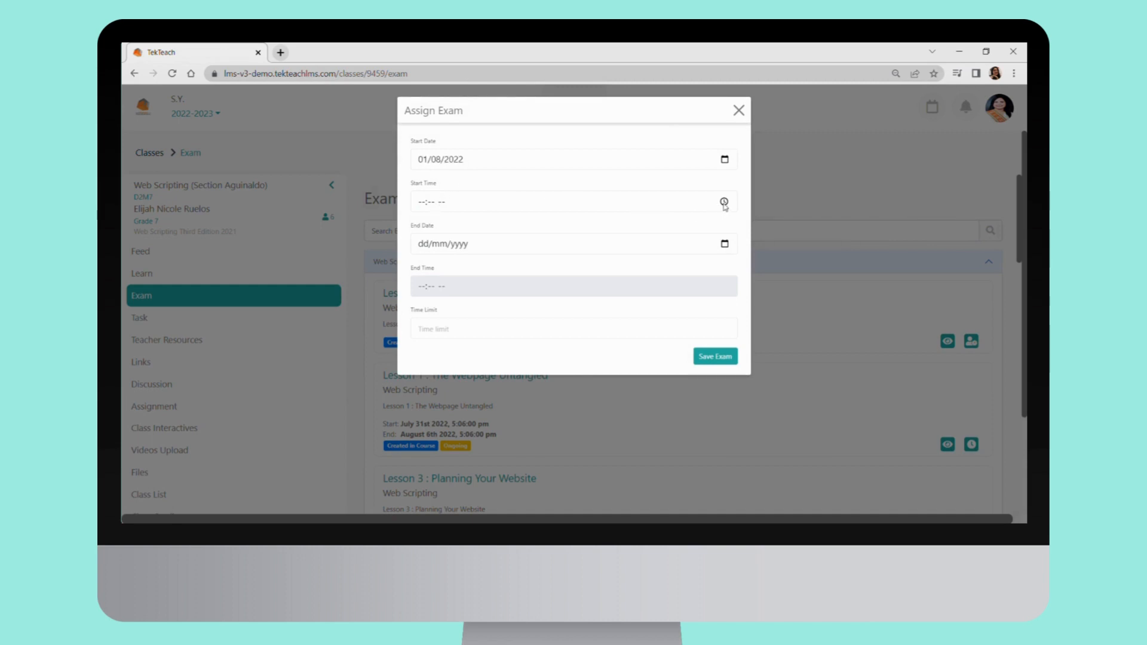
left_click(723, 205)
left_click(471, 215)
Set the exam's end to 05/08/2022 at 01:17 am with a time limit of 20, and save the assignment
left_click(484, 296)
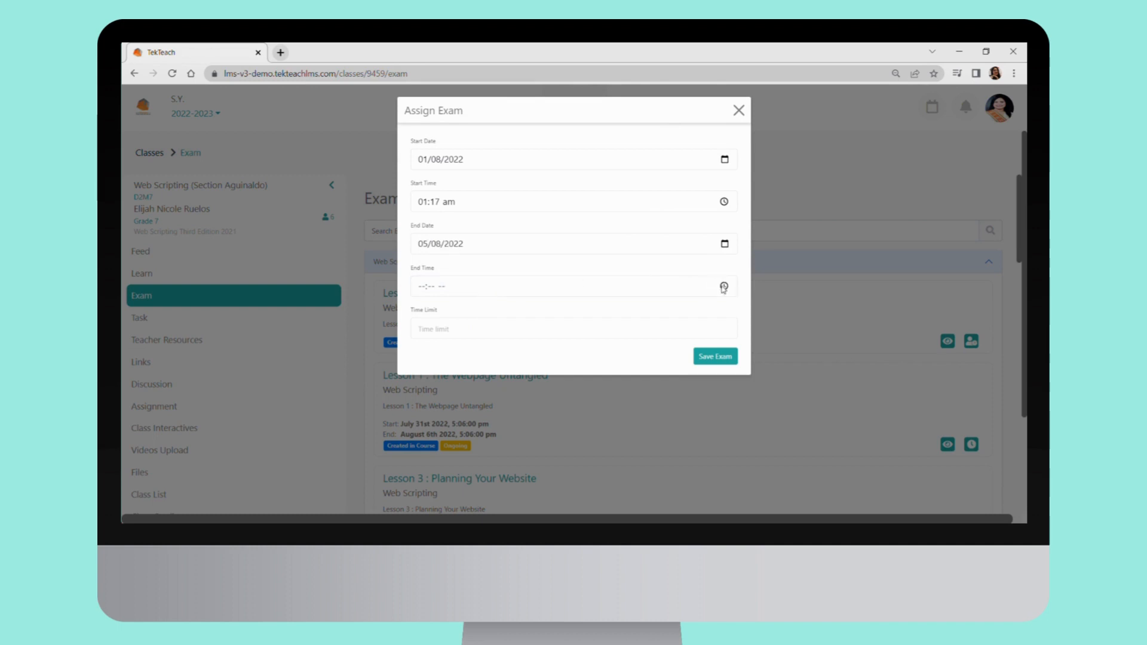
left_click(481, 307)
left_click(508, 323)
type("20")
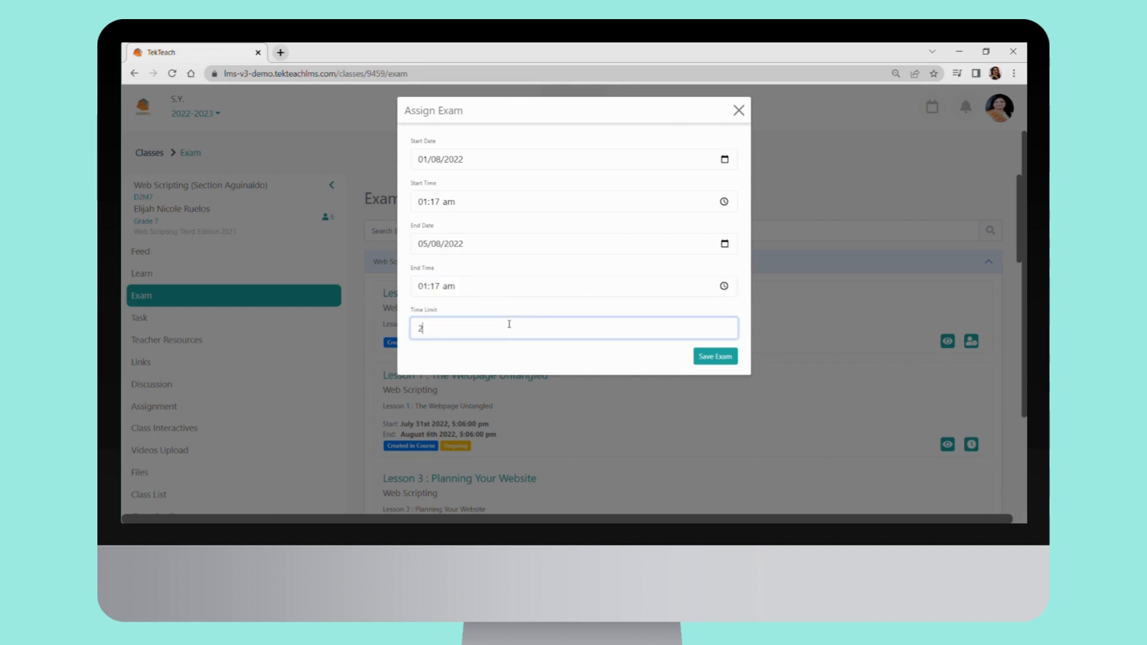
left_click(708, 364)
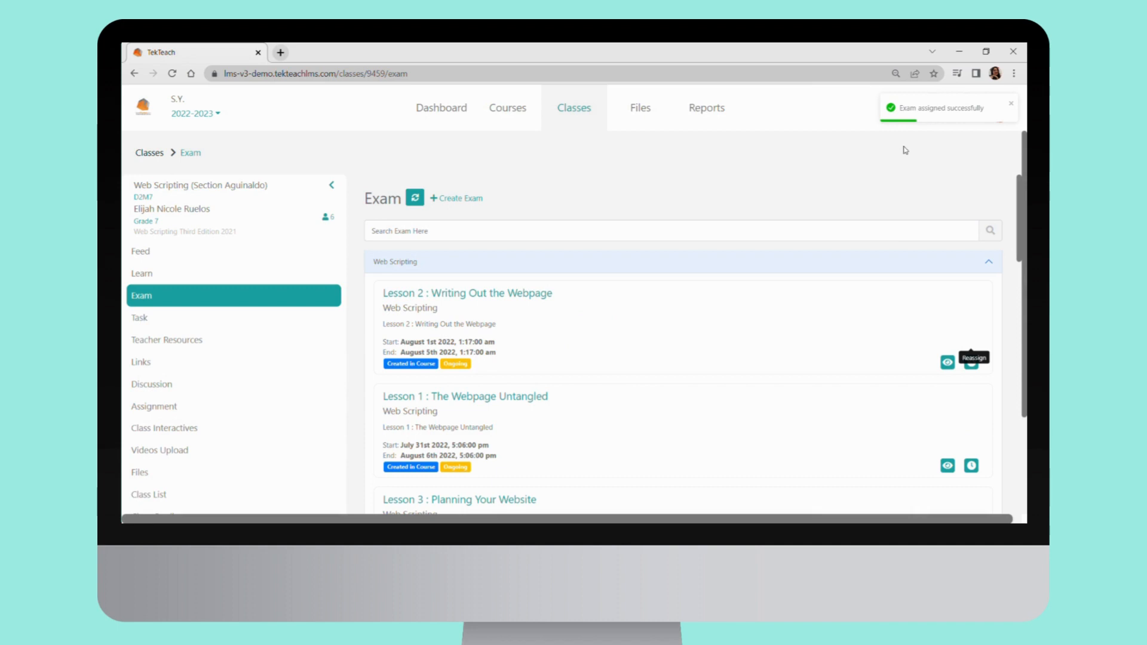
Start a new exam in the Web Scripting module and name it "Test 1"
left_click(473, 261)
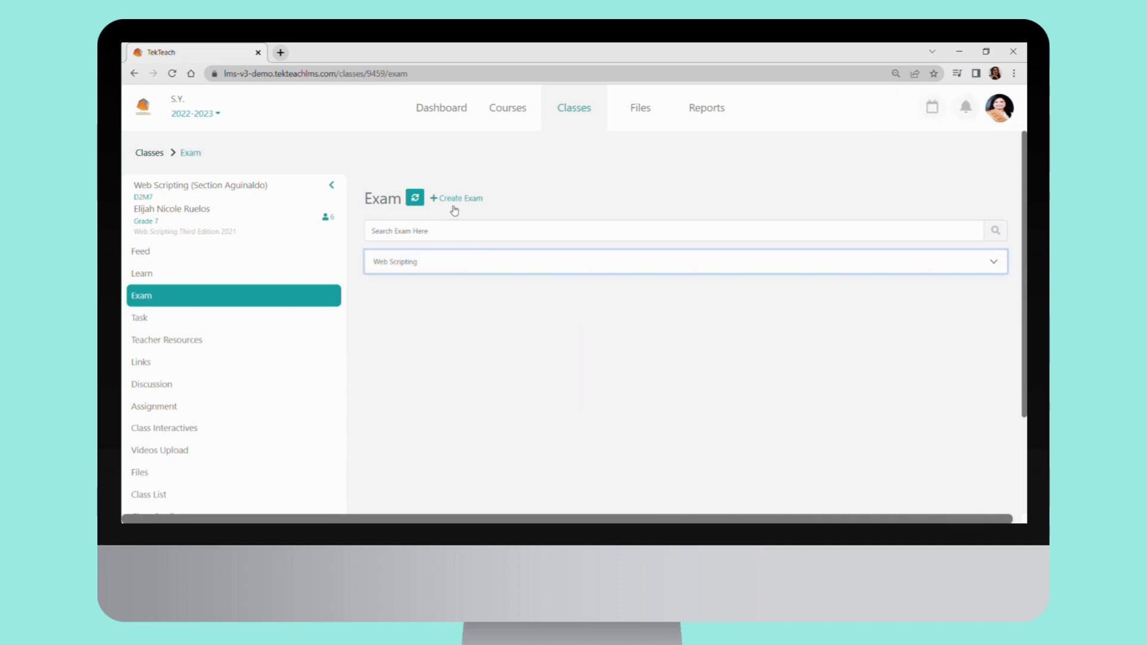
left_click(451, 202)
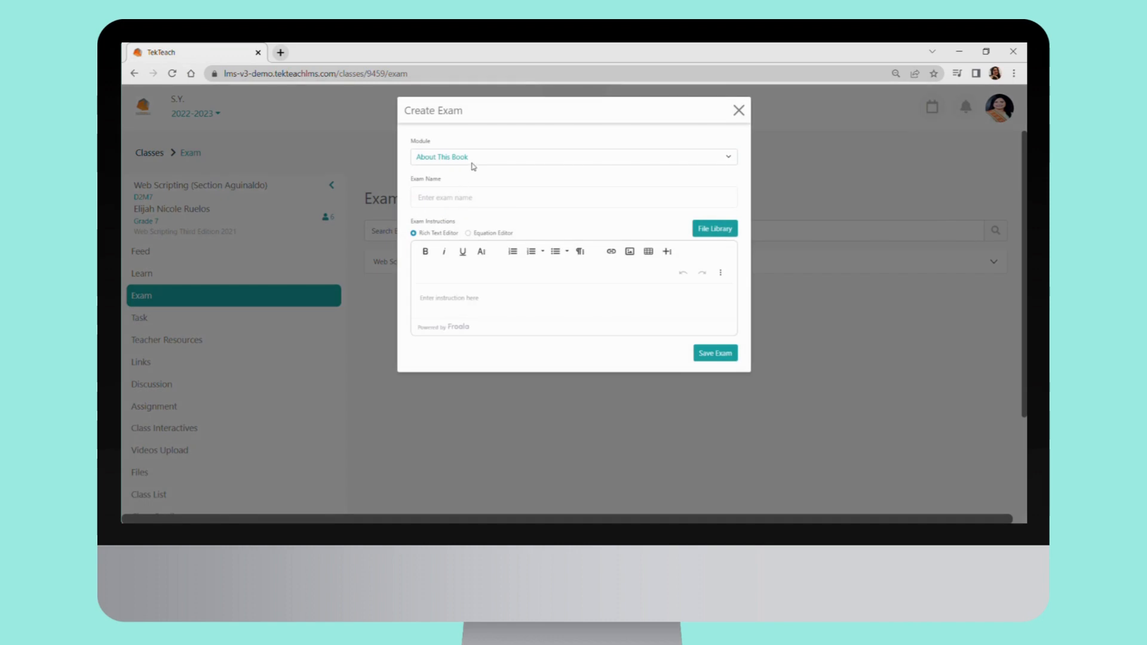
left_click(473, 162)
left_click(471, 187)
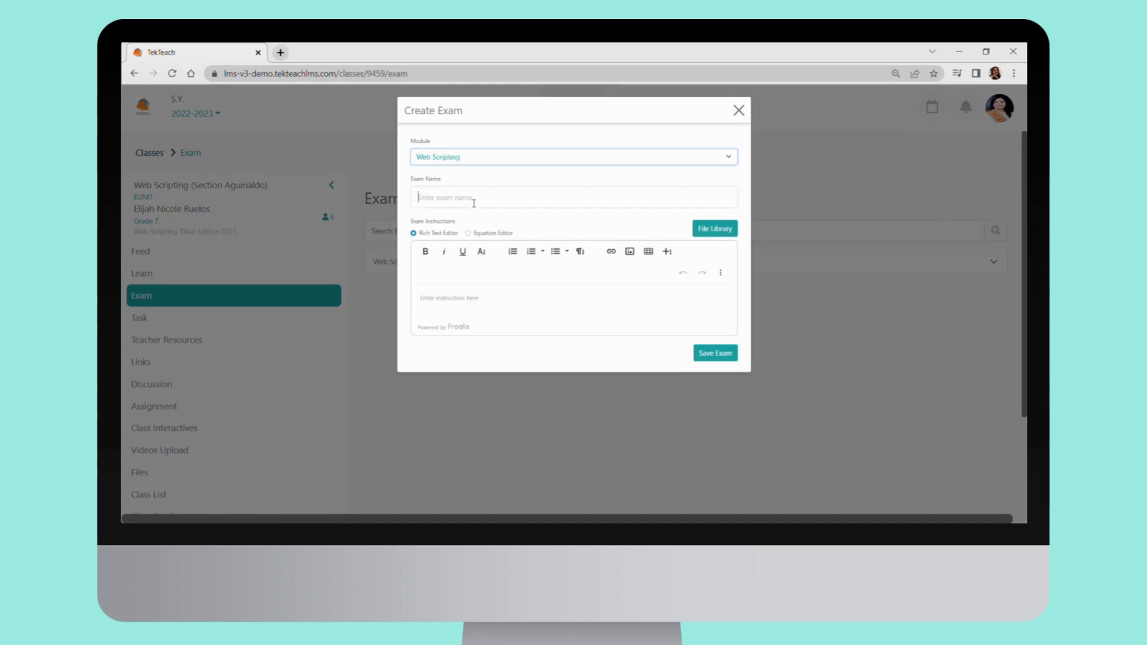
left_click(473, 201)
type("e")
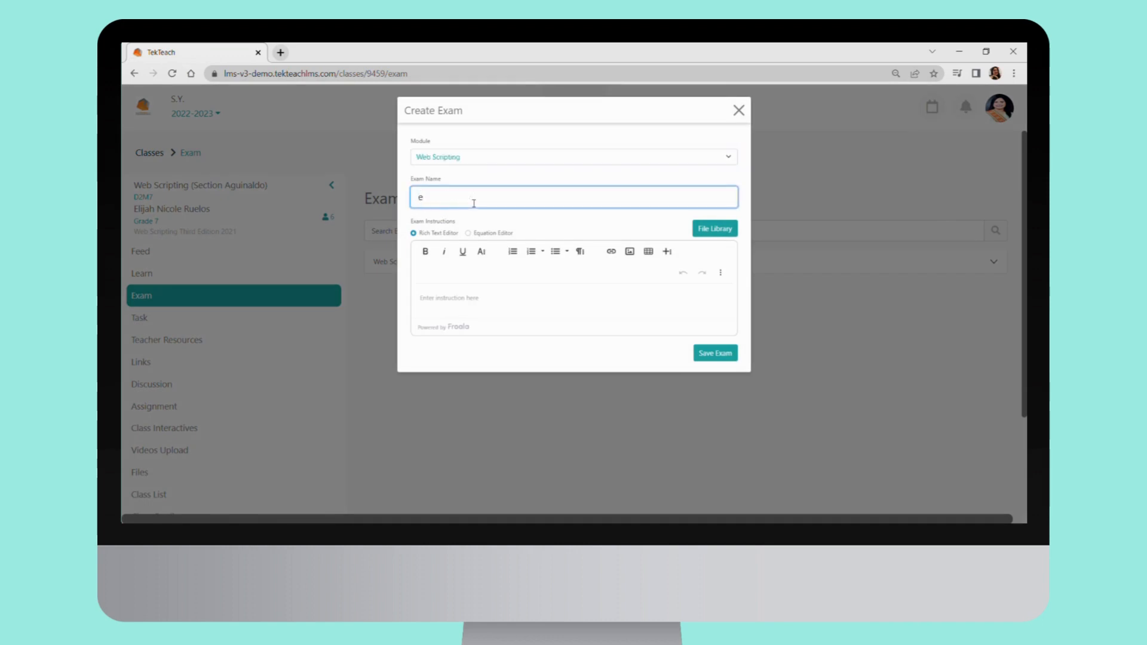
key("BackSpace")
type("Test 1")
Enter the exam instructions "Answer the following questions." and save the new exam
left_click(451, 302)
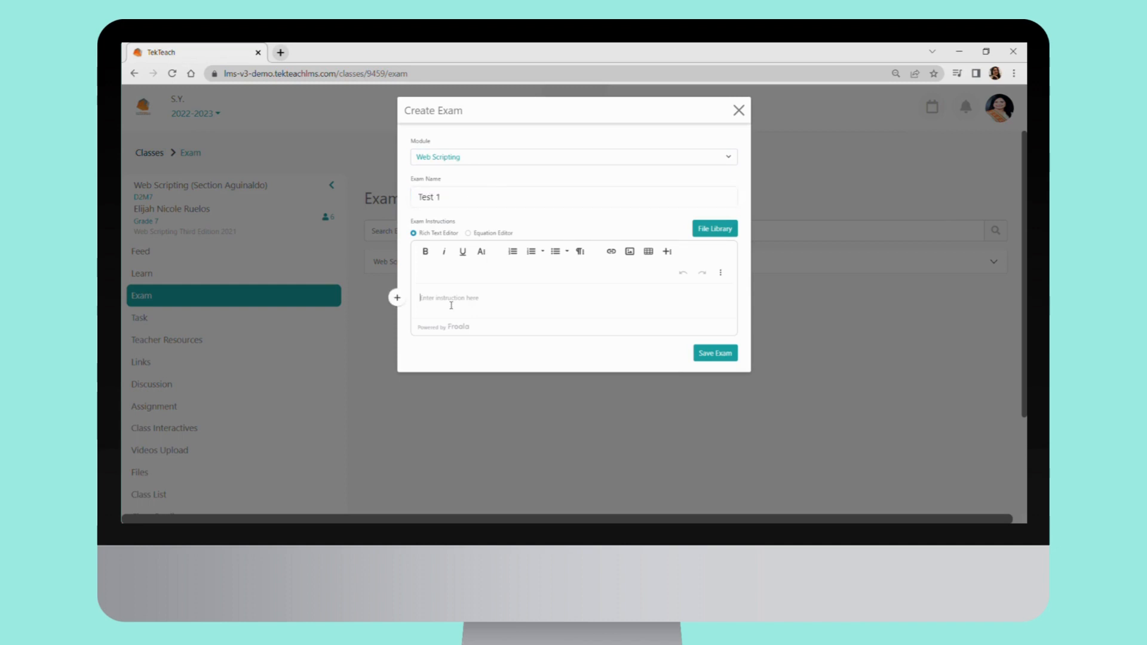
type("Amswer the following quest")
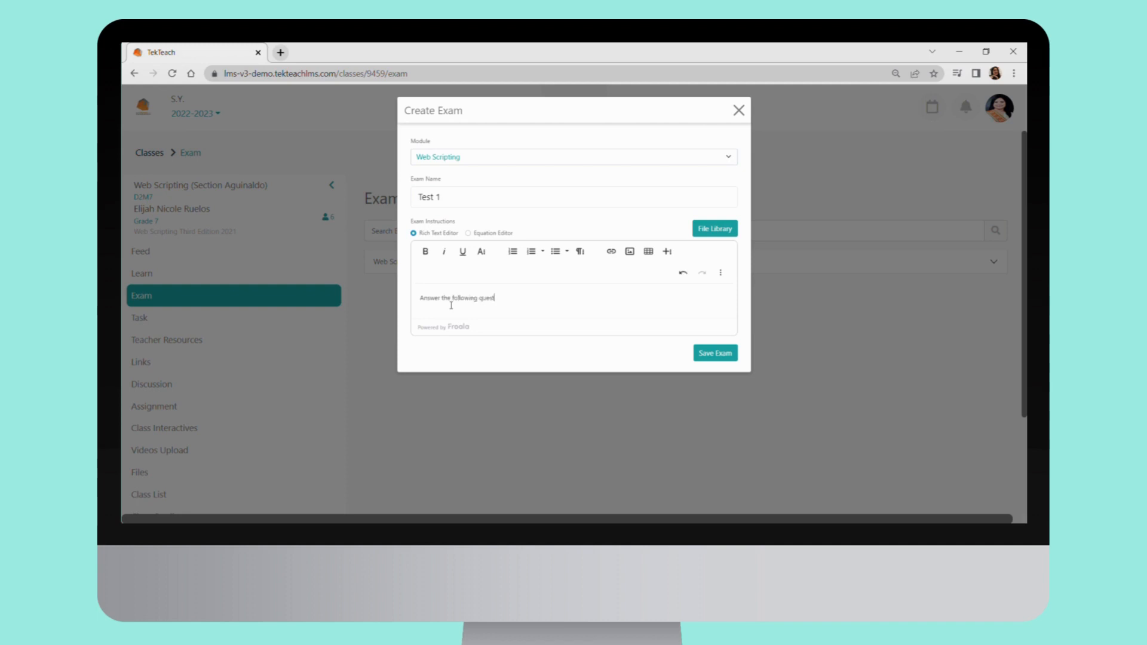
type("ions")
left_click(725, 352)
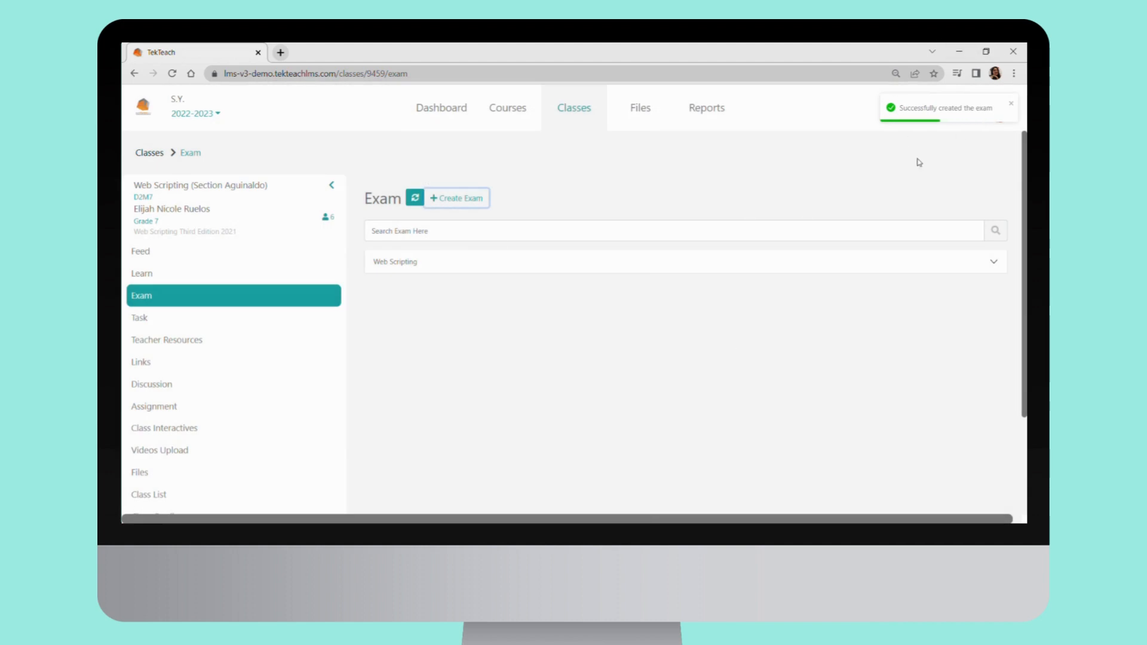
Open the Test 1 exam from the Web Scripting list and start a new exam part of type Multiple Choice
left_click(464, 258)
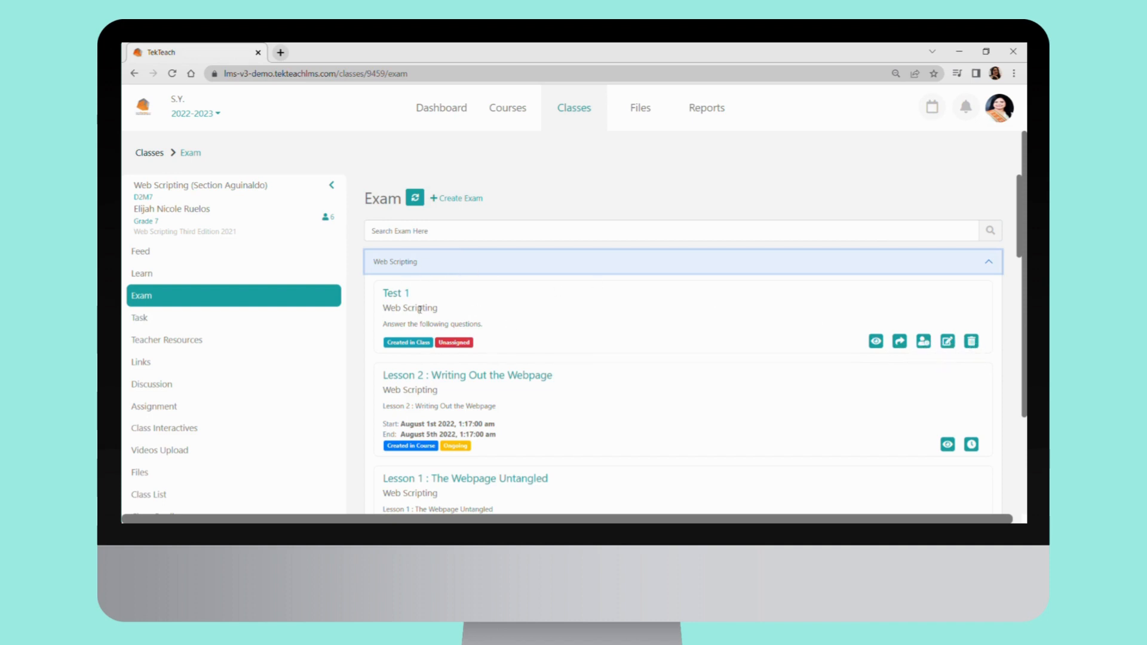
left_click(401, 295)
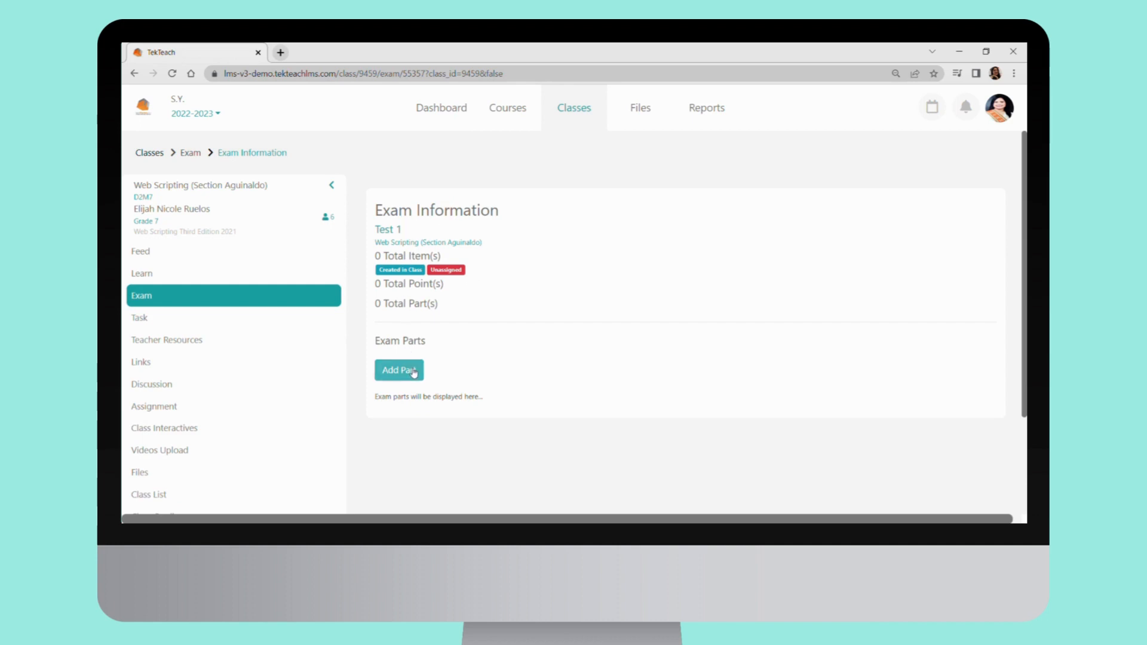
left_click(410, 371)
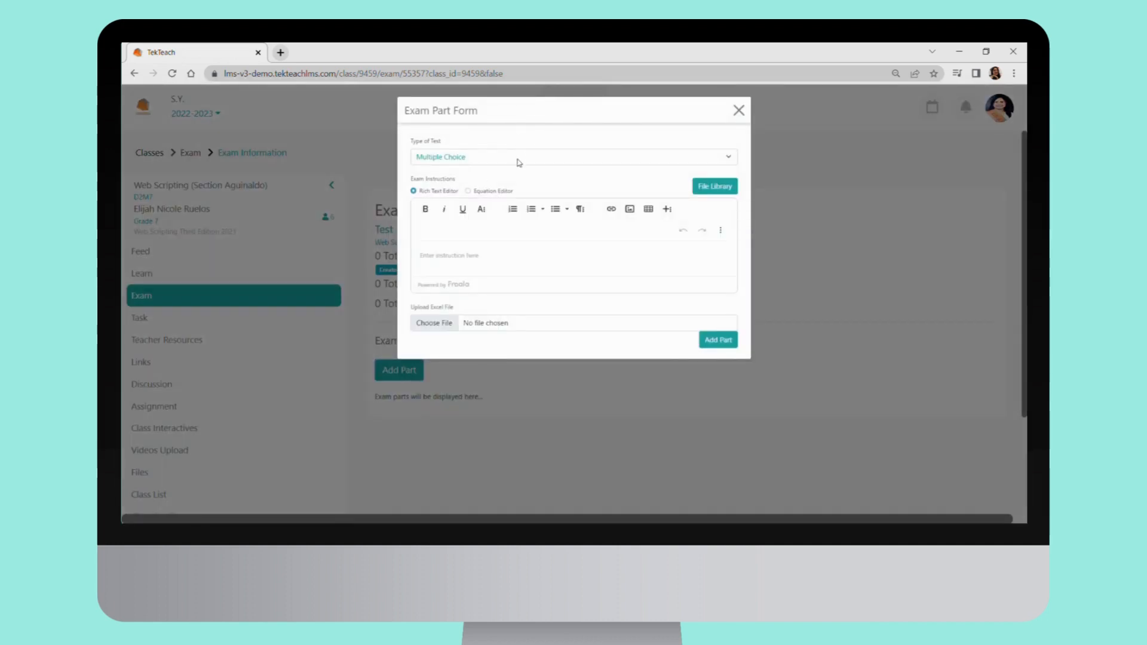
left_click(519, 162)
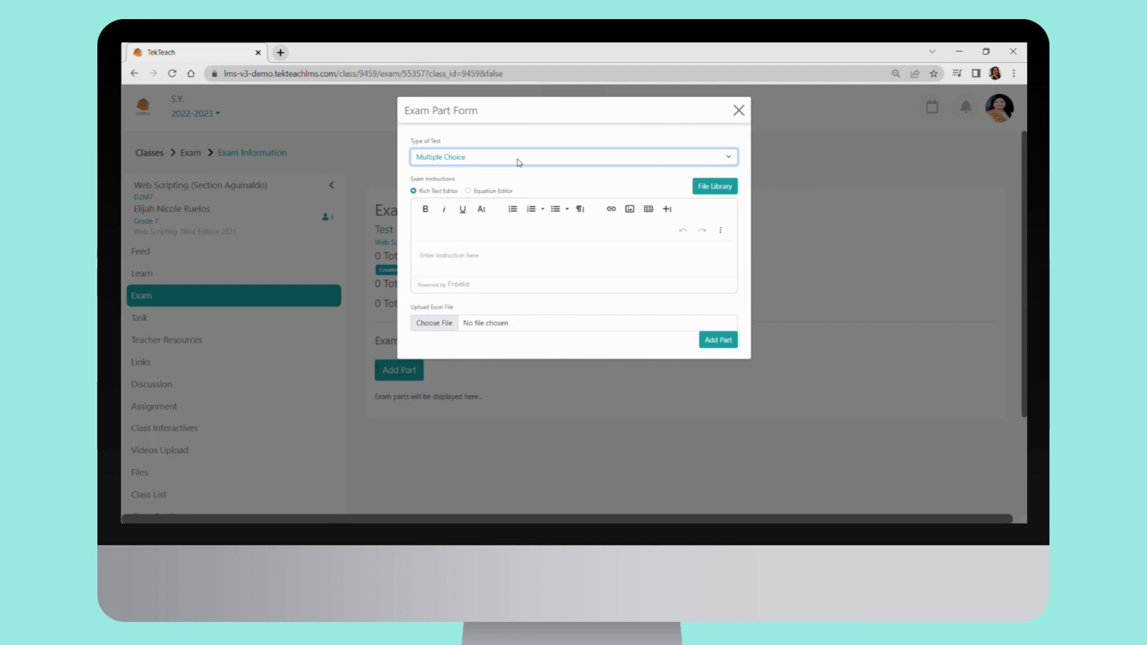
Give the exam part the instructions "Answer the following questions." and add it to the exam
left_click(499, 254)
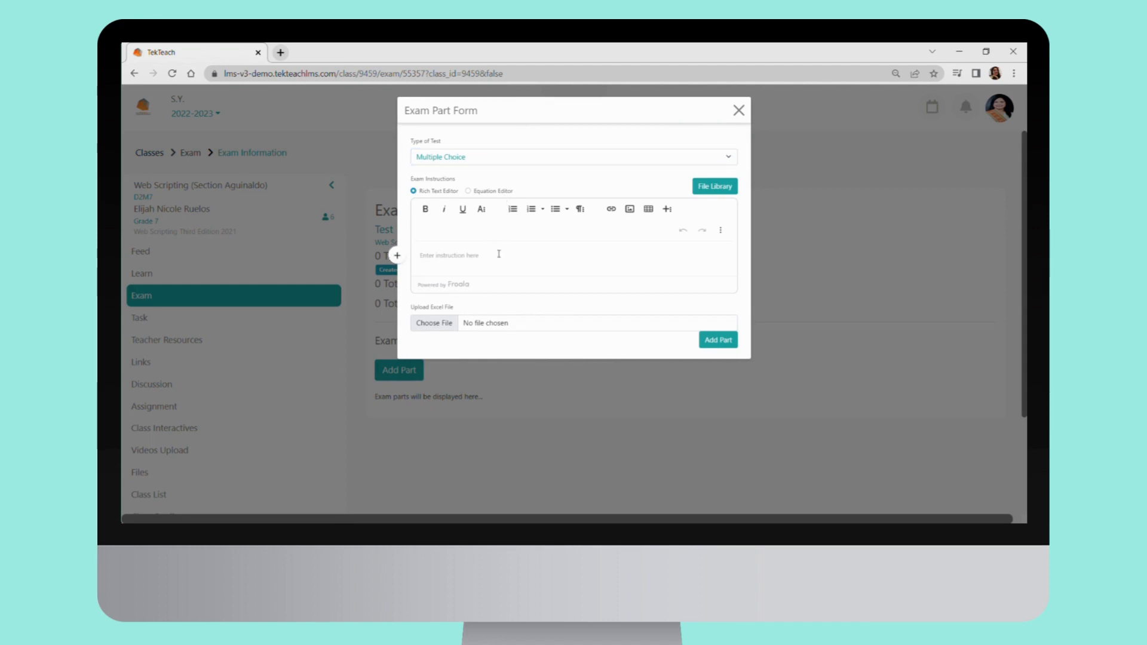
type("Asn")
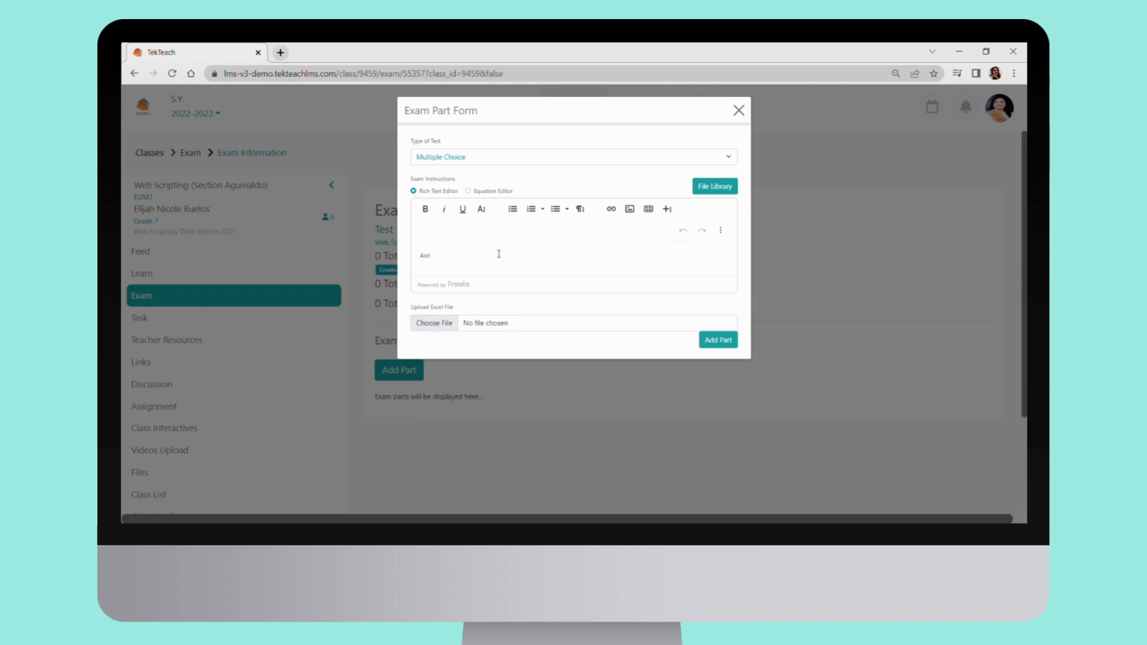
key("BackSpace")
key("BackSpace")
key("BackSpace")
type("Answer the follwo")
key("BackSpace")
type("owing questions.")
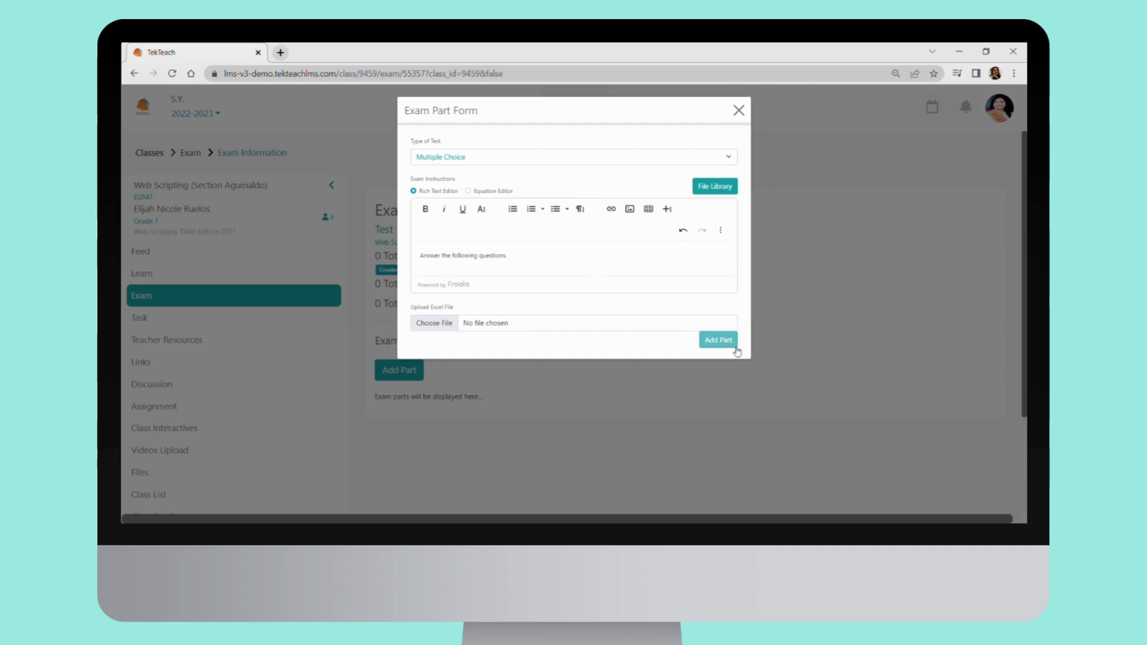
left_click(718, 339)
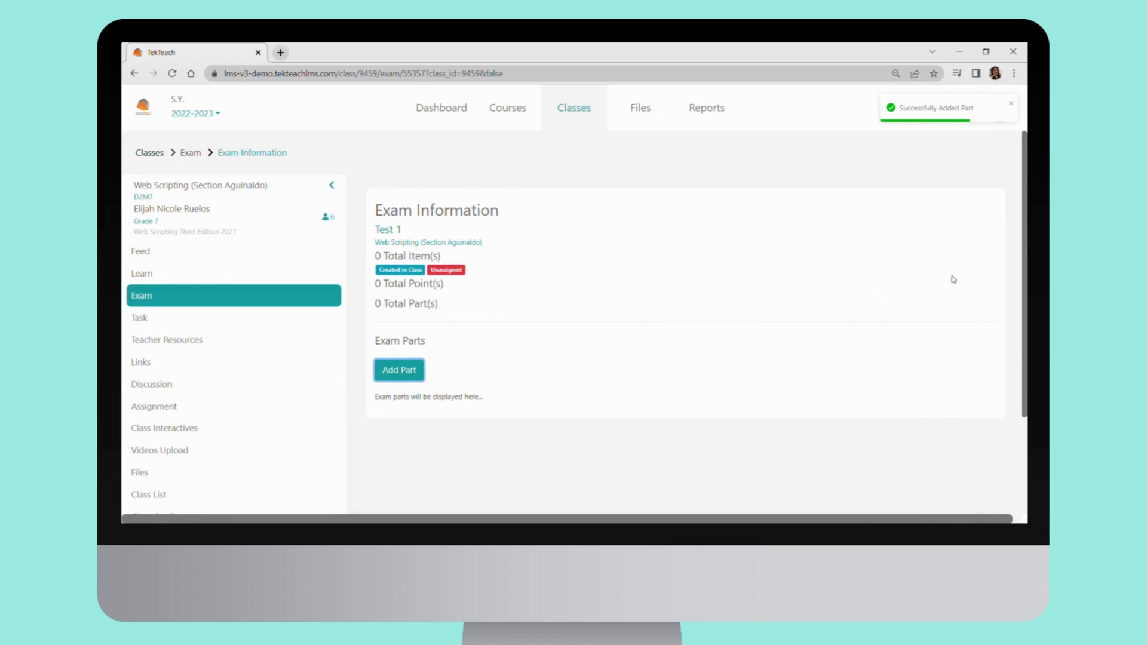
Start a new question in the Multiple Choice part, trying the Equation Editor and returning the question field to the Rich Text Editor
scroll(1025, 342, "down", 1)
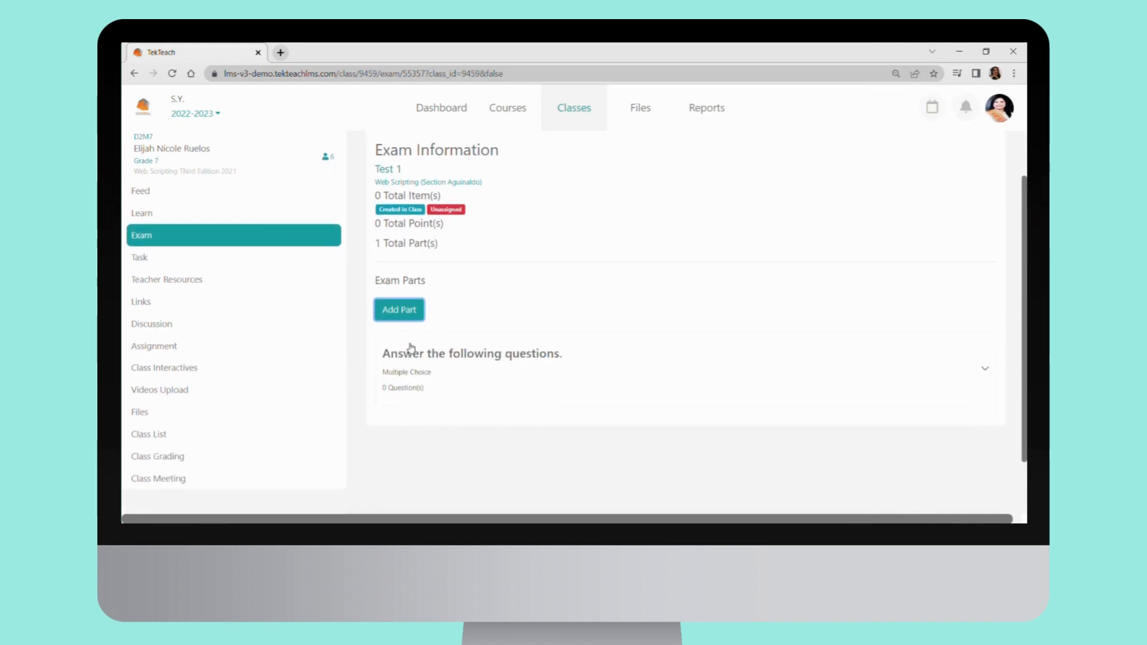
left_click(425, 393)
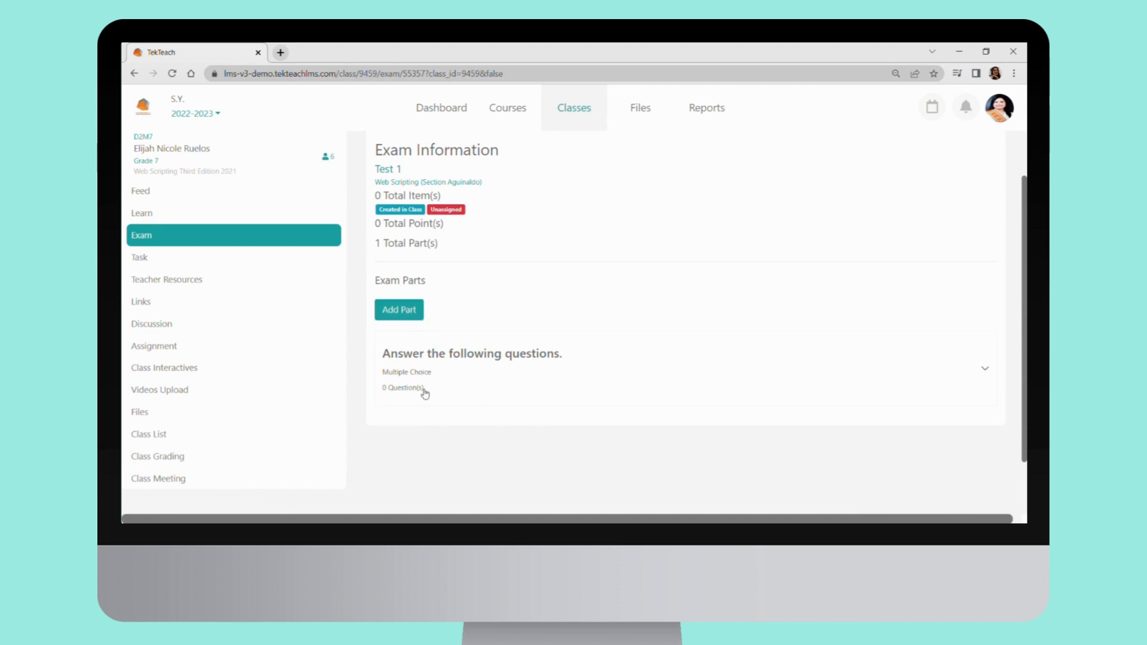
left_click(424, 430)
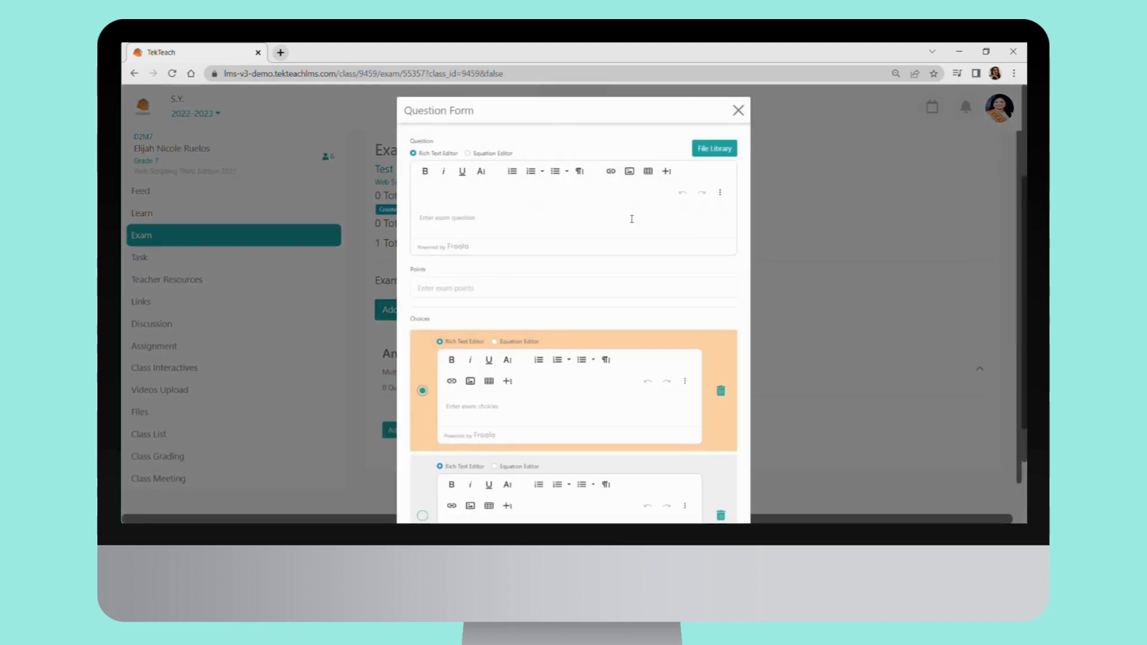
left_click(468, 154)
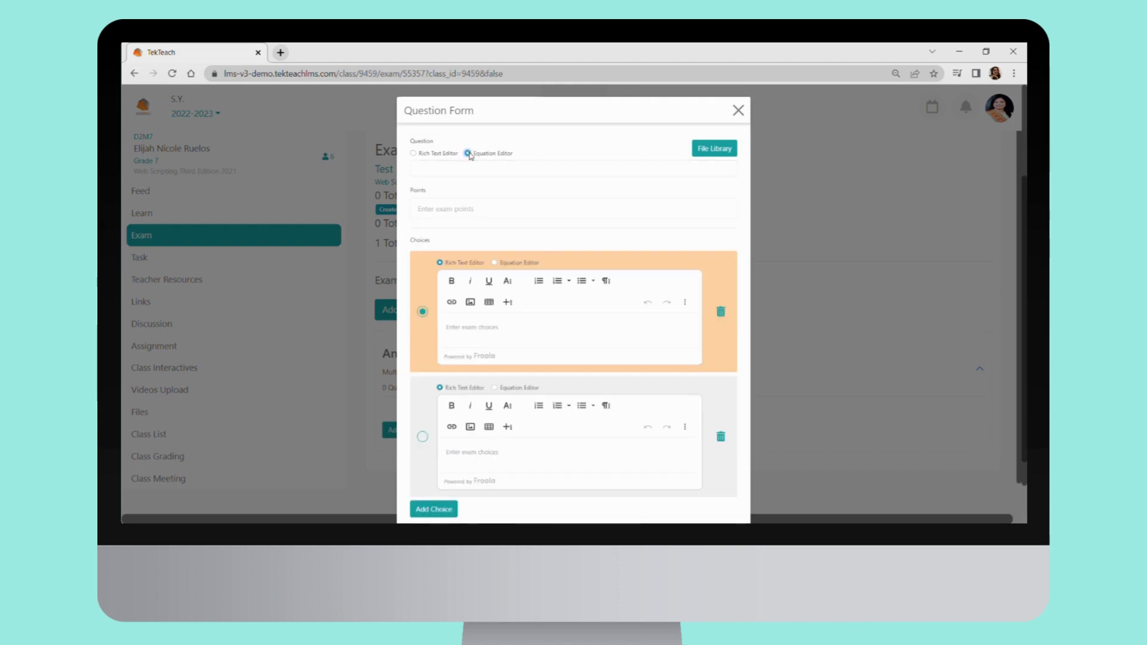
left_click(414, 154)
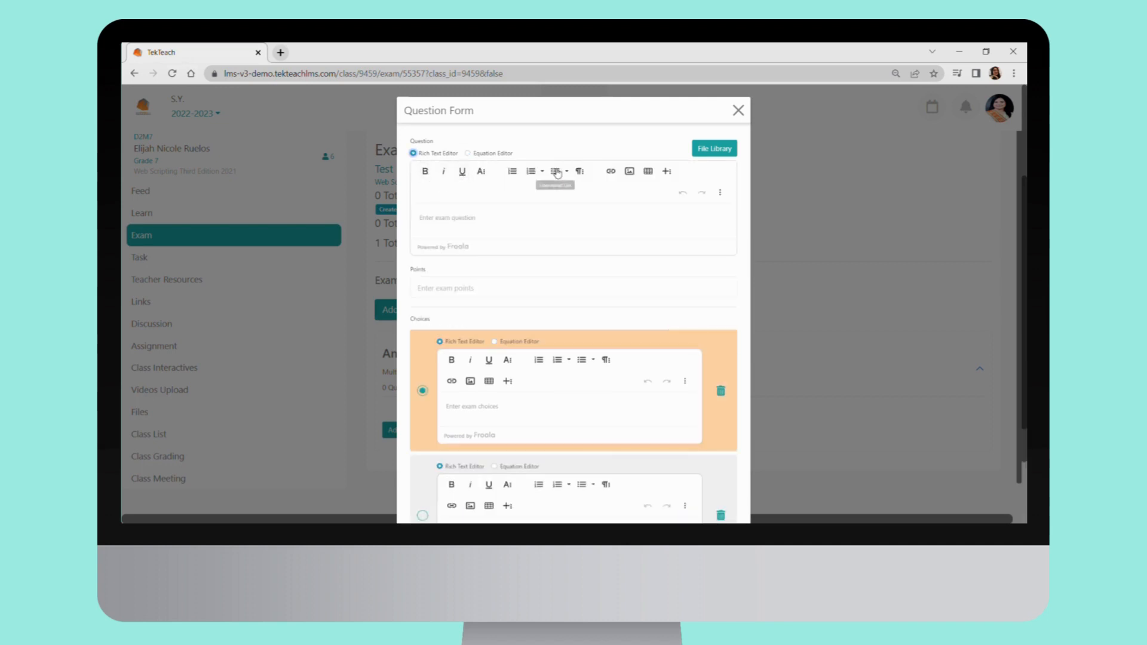
Enter "Sample question 1" as the question text and set its points to 1
left_click(601, 226)
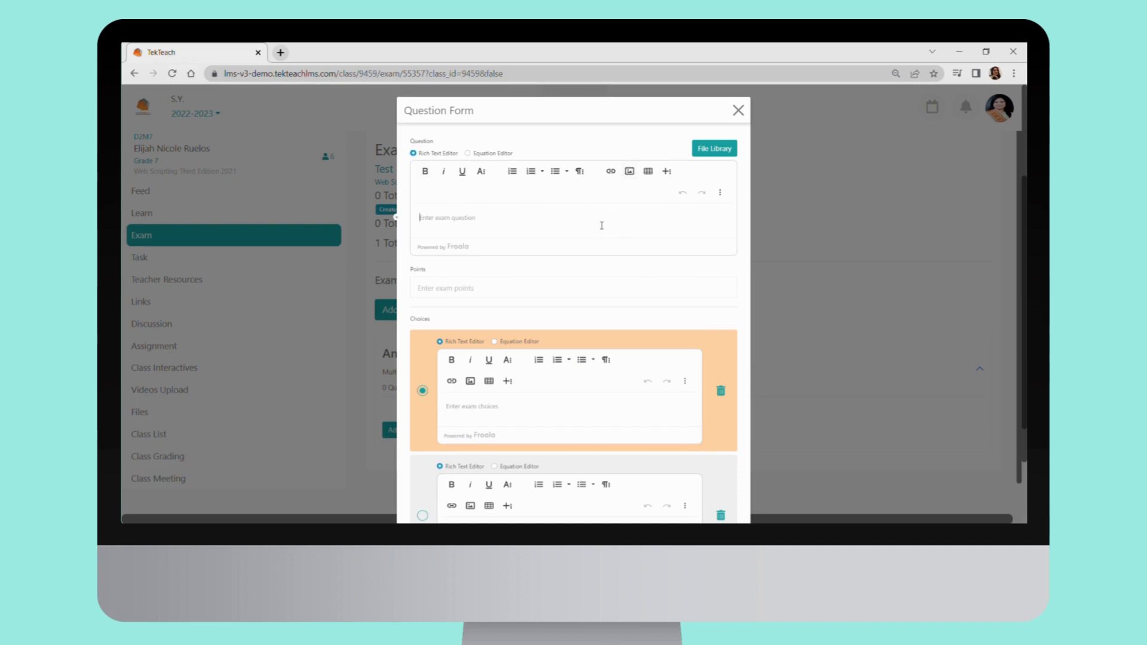
type("sam")
key("BackSpace")
key("BackSpace")
key("BackSpace")
type("sample question 1")
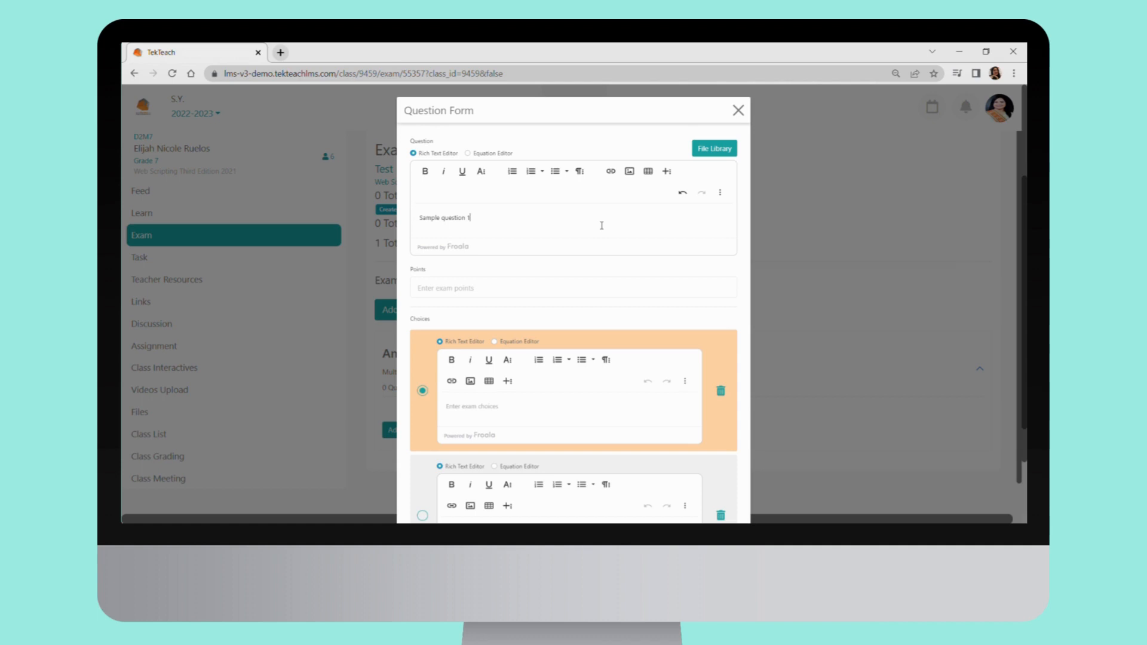
left_click(568, 289)
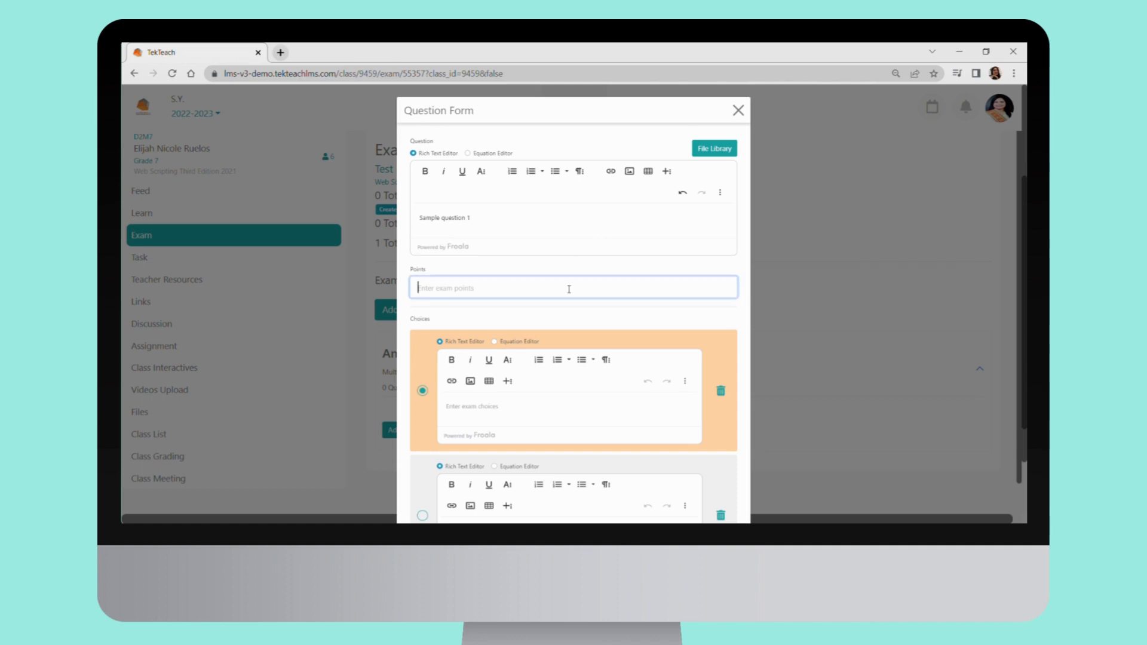
type("11")
key("BackSpace")
Upload Web_Scripting_Cover_Photo.jfif to the Class Files folder of the question's file library
left_click(701, 149)
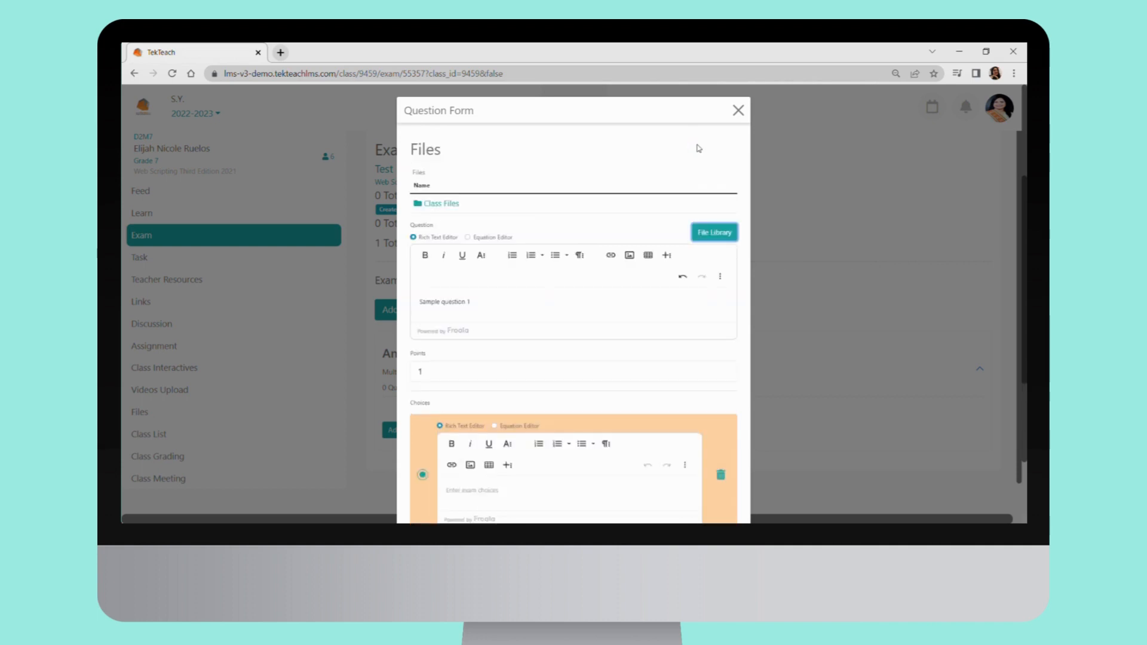
left_click(459, 206)
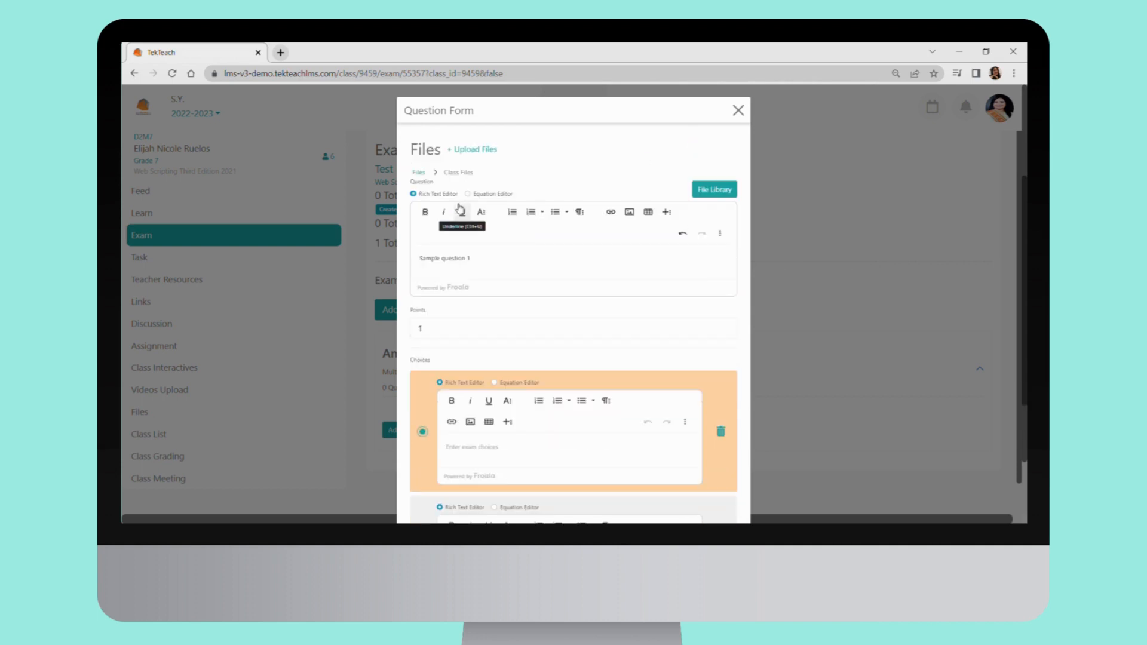
left_click(469, 150)
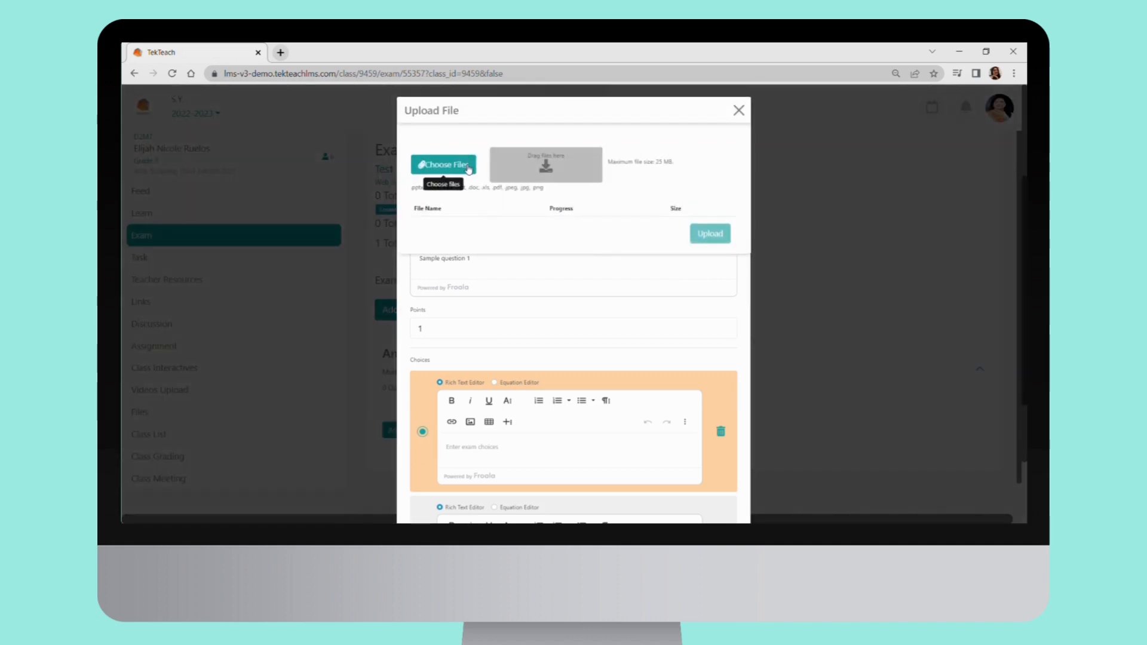
left_click(466, 167)
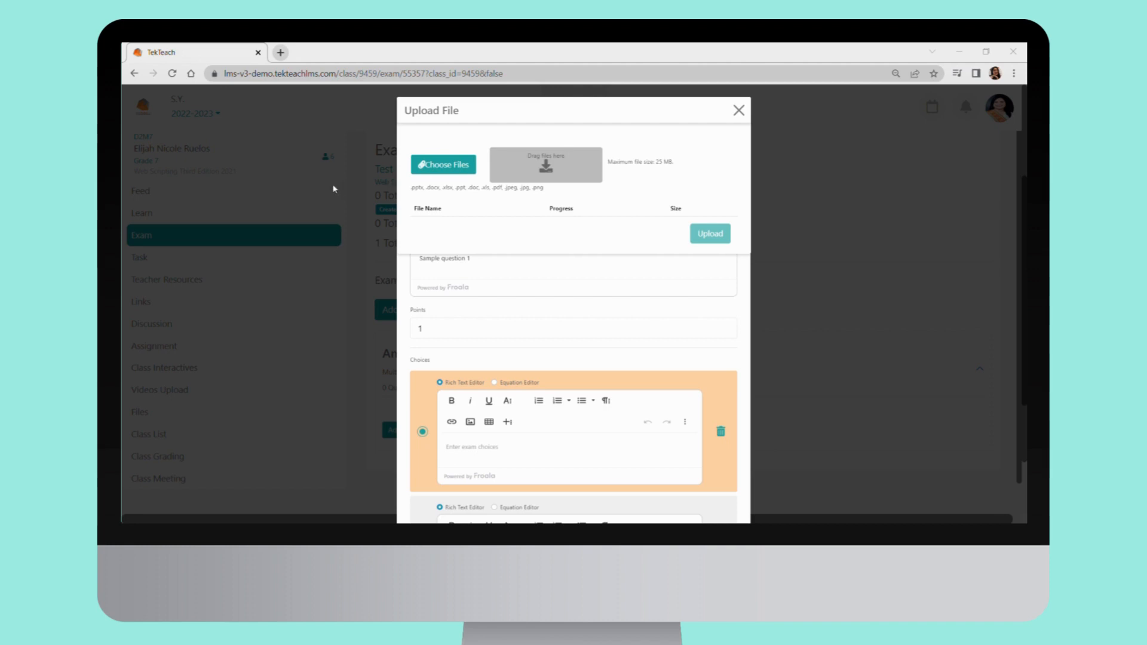
left_click(582, 397)
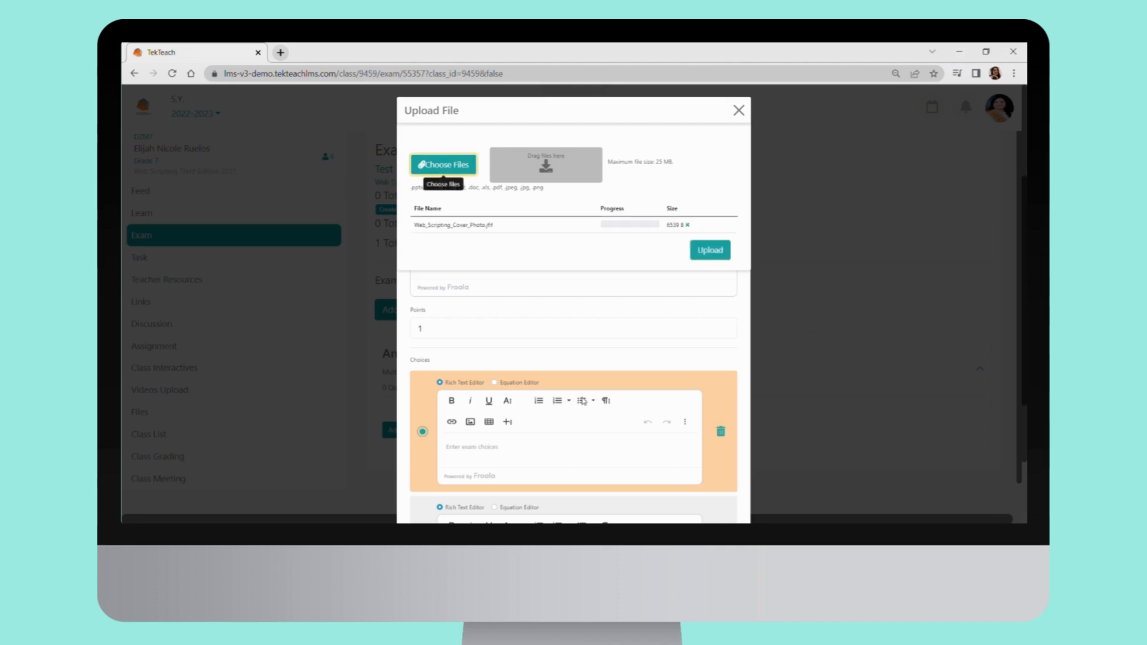
left_click(711, 253)
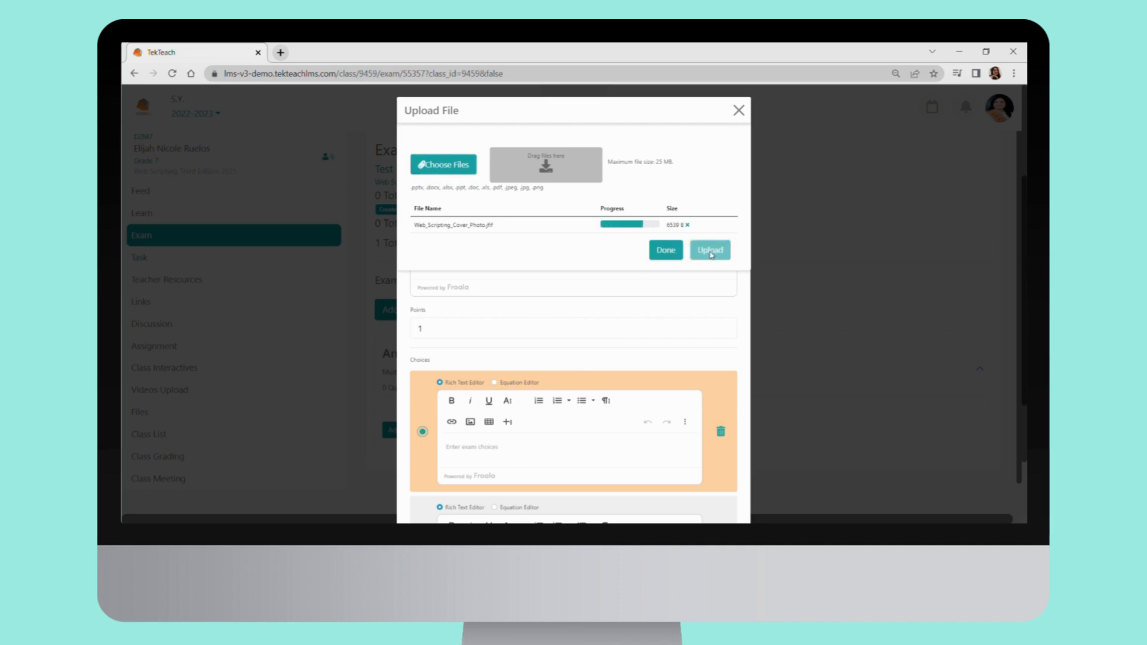
left_click(665, 250)
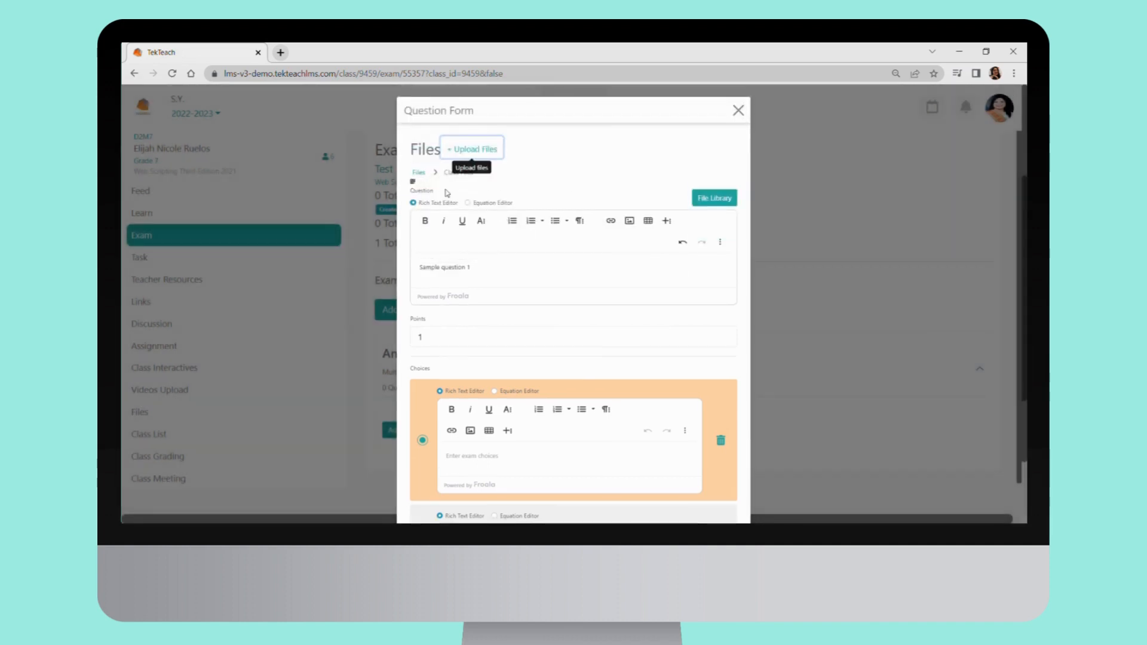
Copy the uploaded cover photo's file link and paste it on a new line below the question text
left_click(412, 182)
left_click(412, 182)
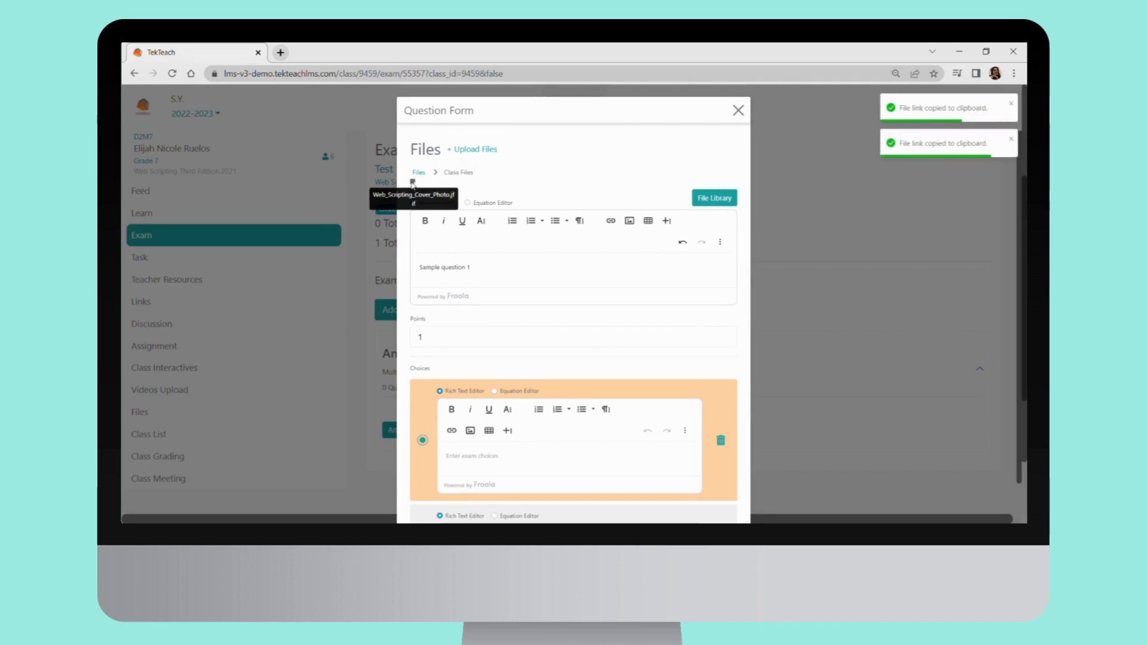
key("Return")
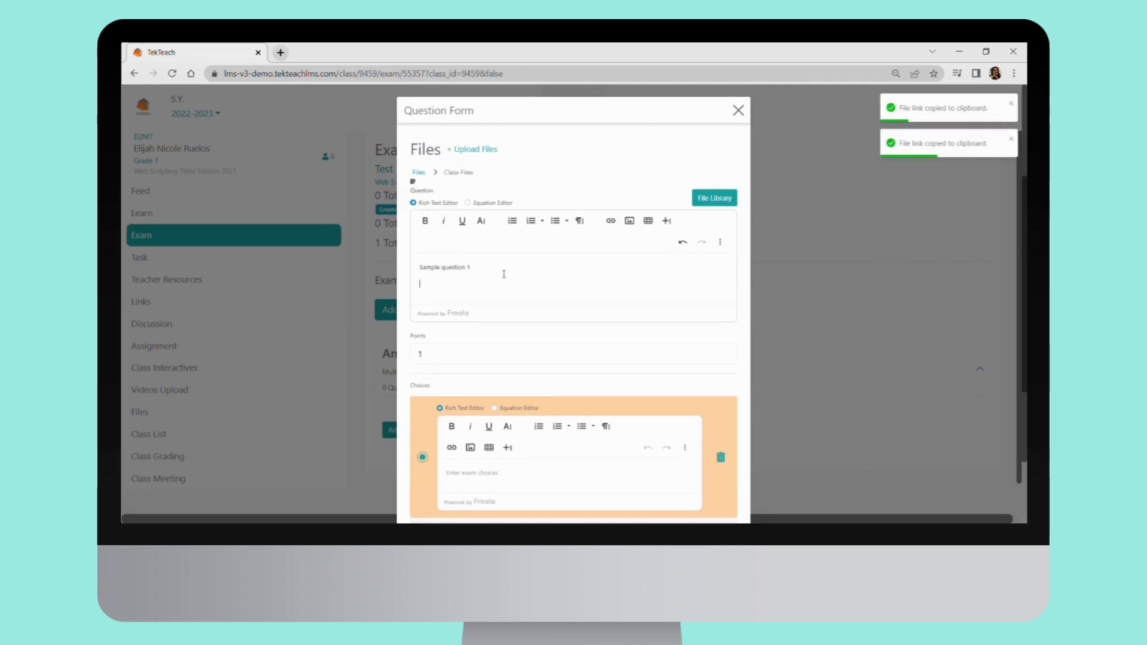
key("ctrl+v")
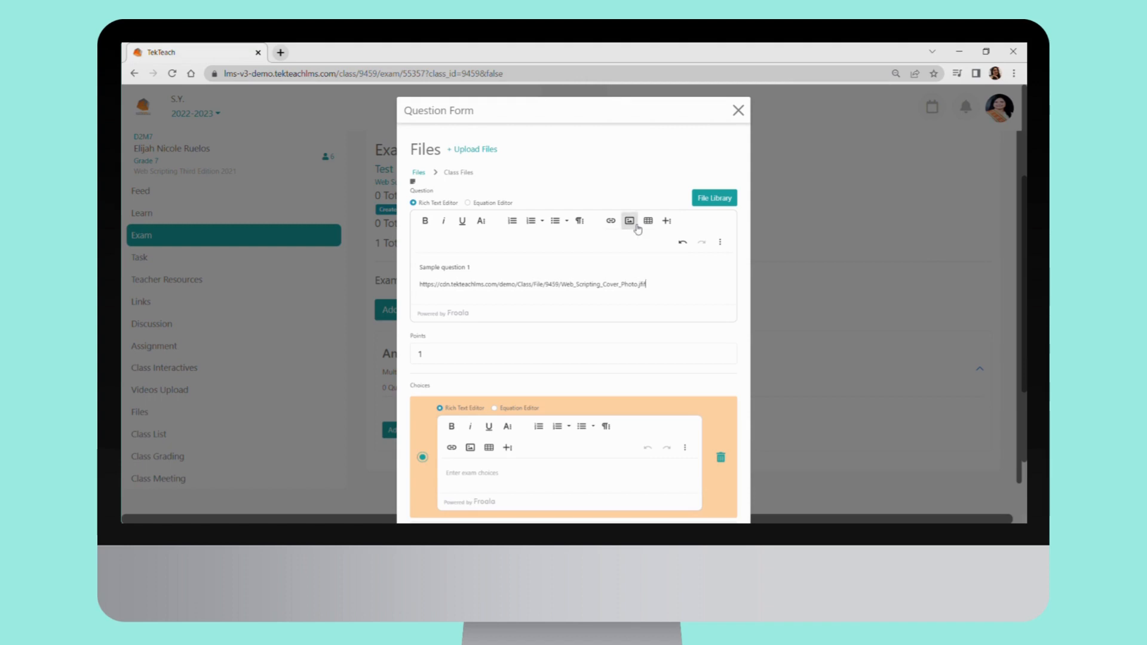
left_click(630, 221)
left_click(637, 227)
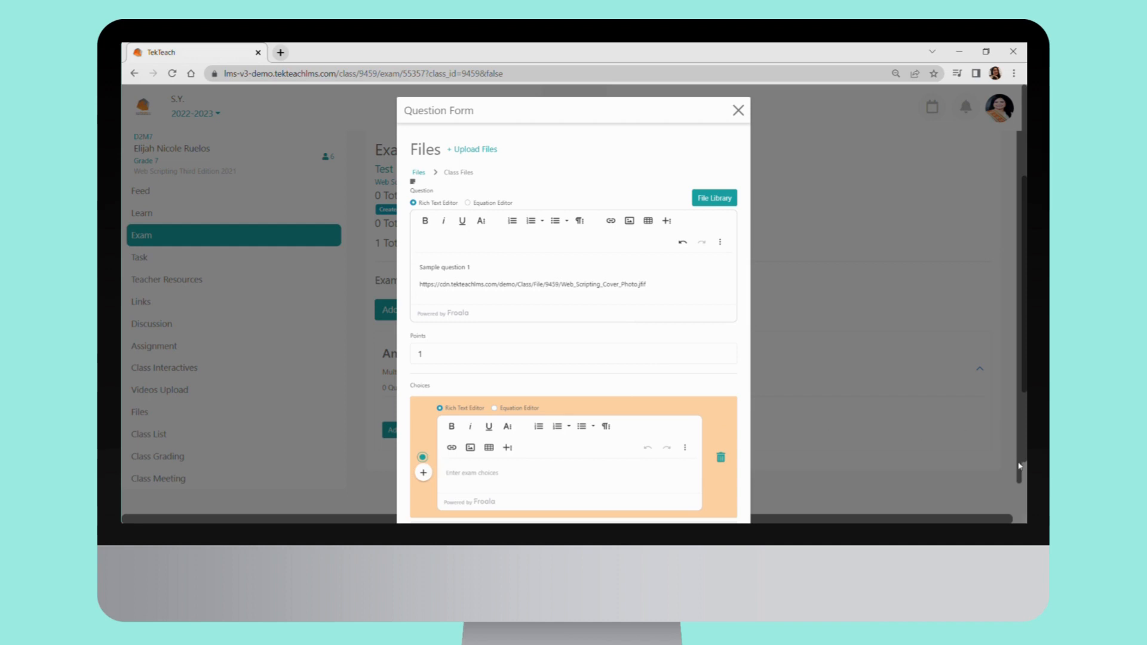
Enter "Sample answer 1" as the first choice, trying the second choice as correct answer before marking the first one again
left_click(423, 473)
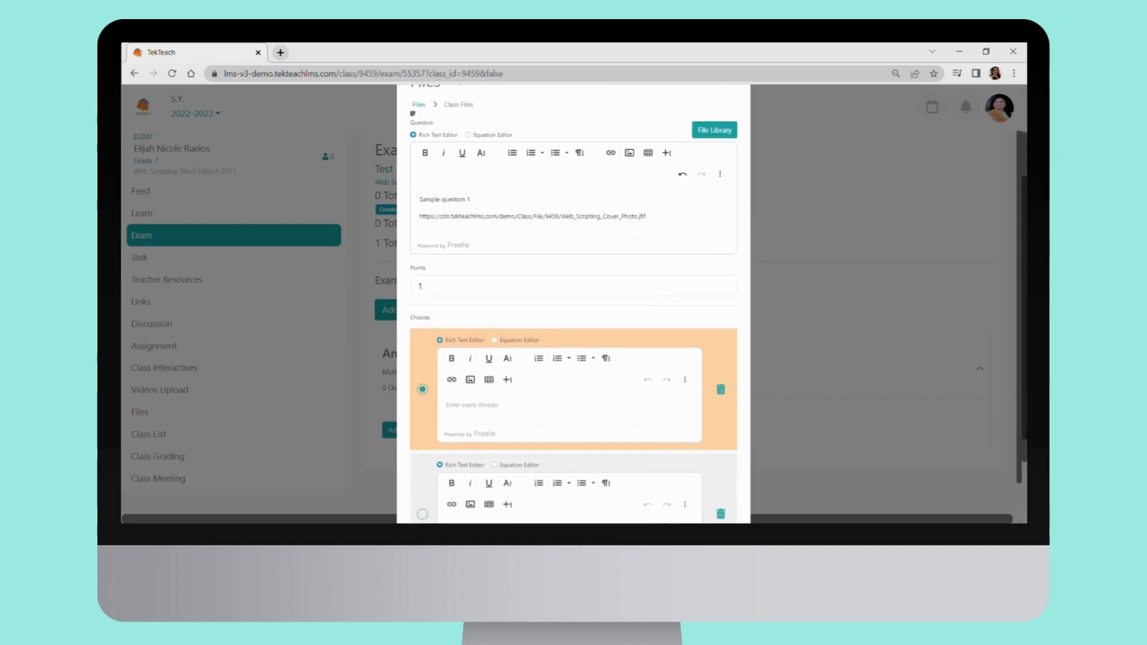
left_click_drag(1025, 461, 1025, 512)
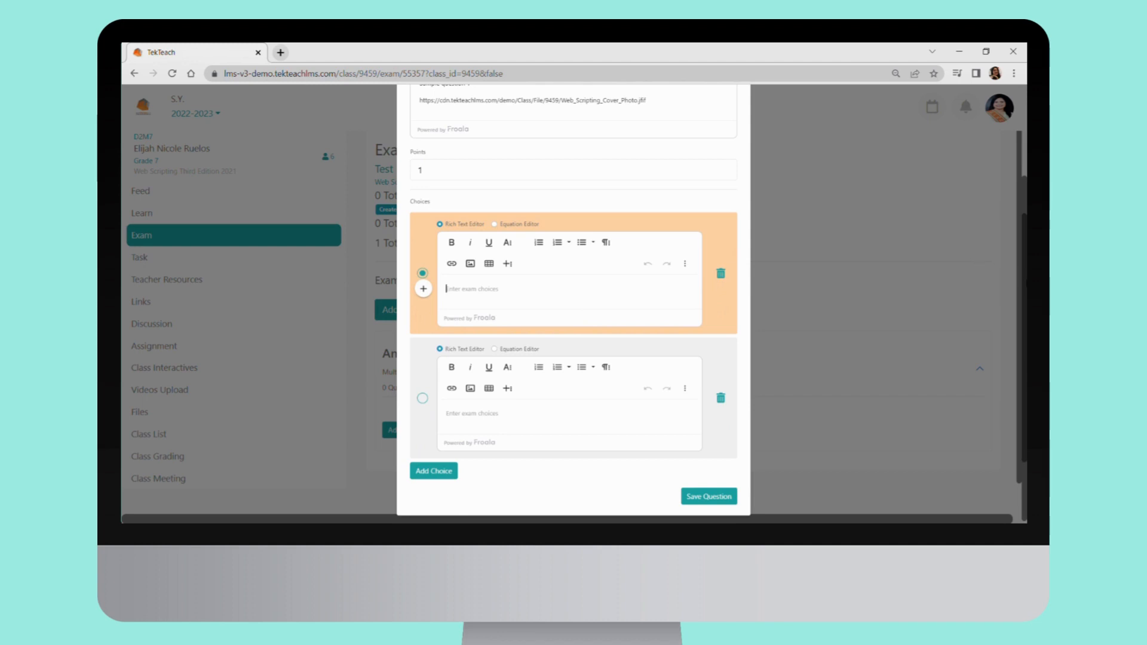
scroll(1026, 281, "up", 5)
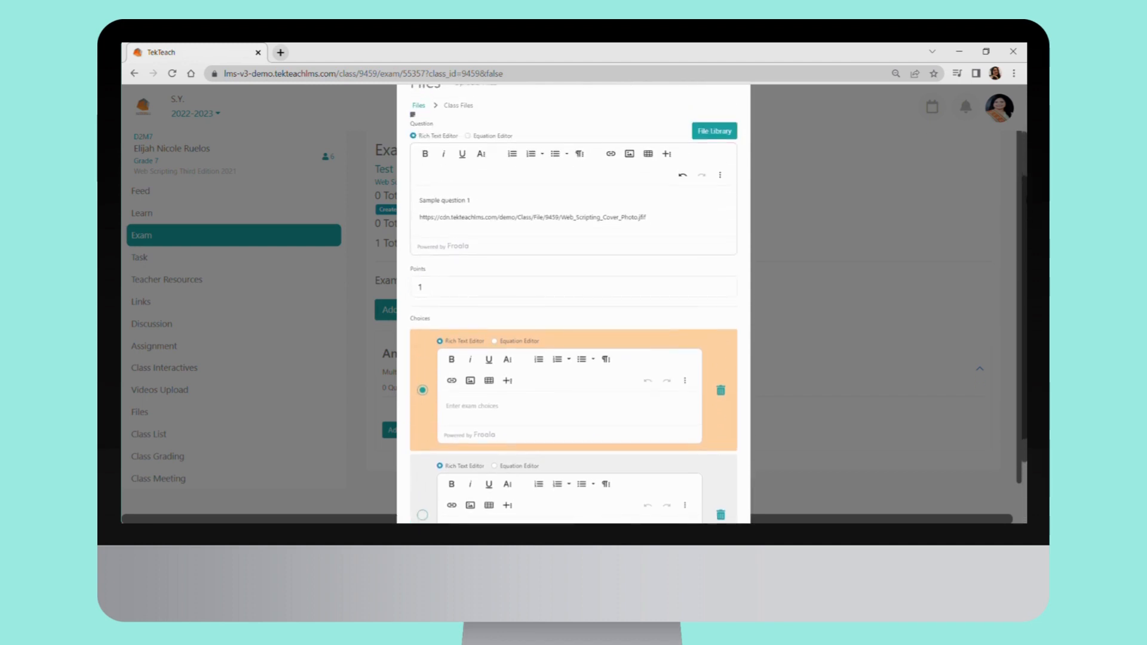
scroll(1026, 139, "up", 1)
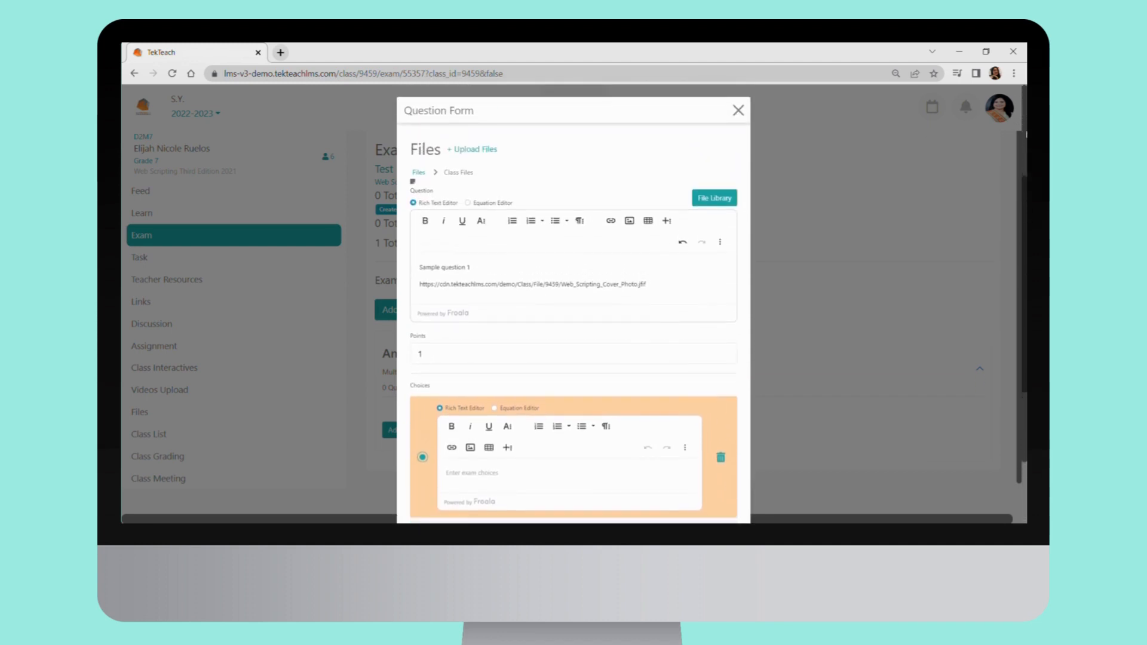
scroll(573, 305, "down", 4)
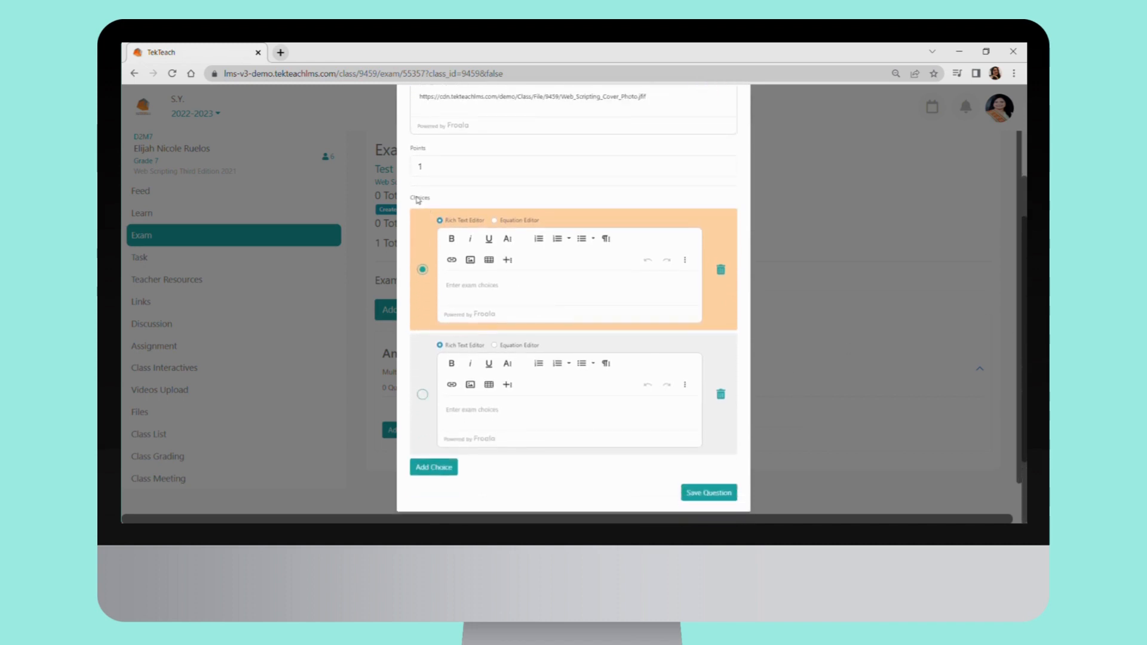
left_click(494, 290)
type("sample answer 1")
left_click(423, 395)
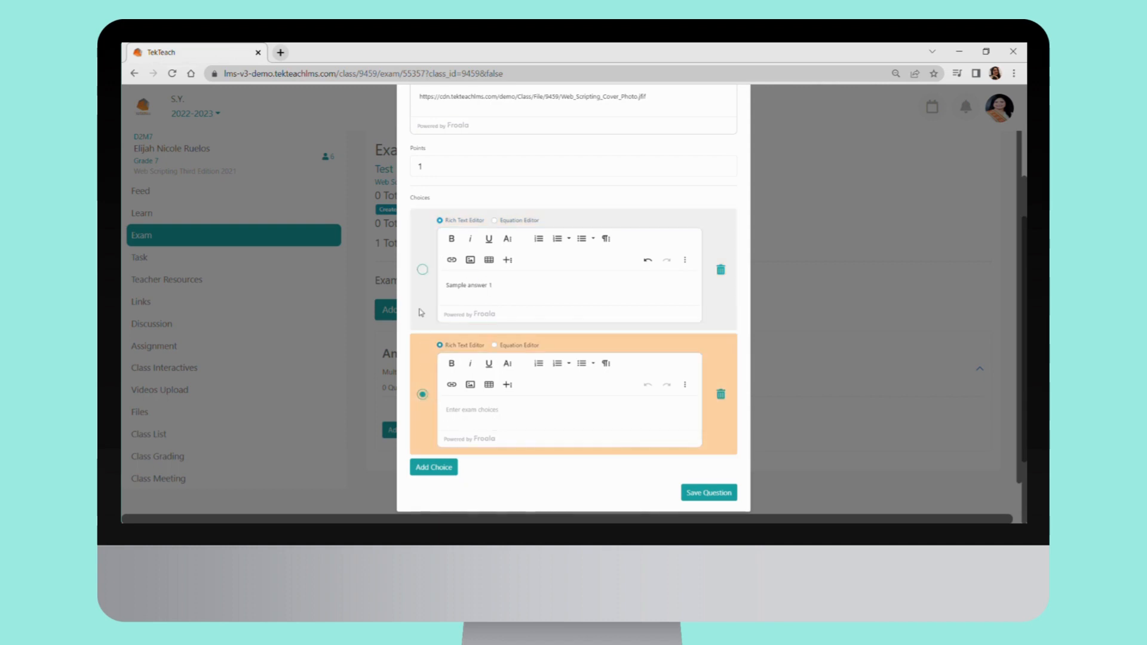
left_click(424, 269)
Enter "Sample answer 2" as the second choice of the question
left_click(492, 420)
type("Sam")
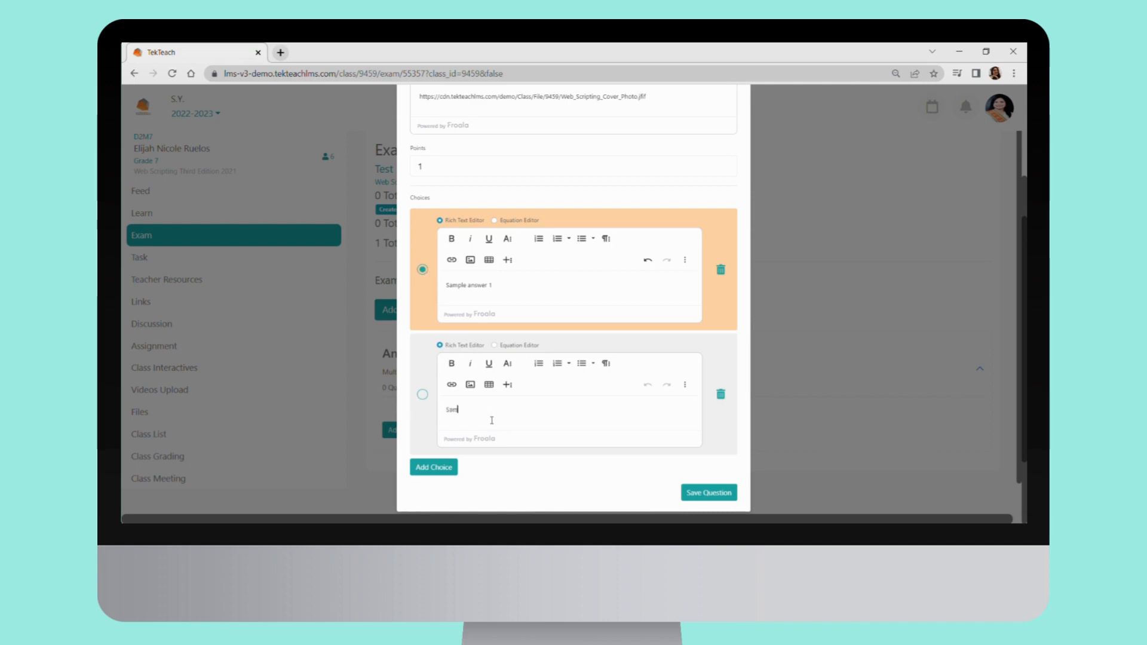
type("ple answer 2")
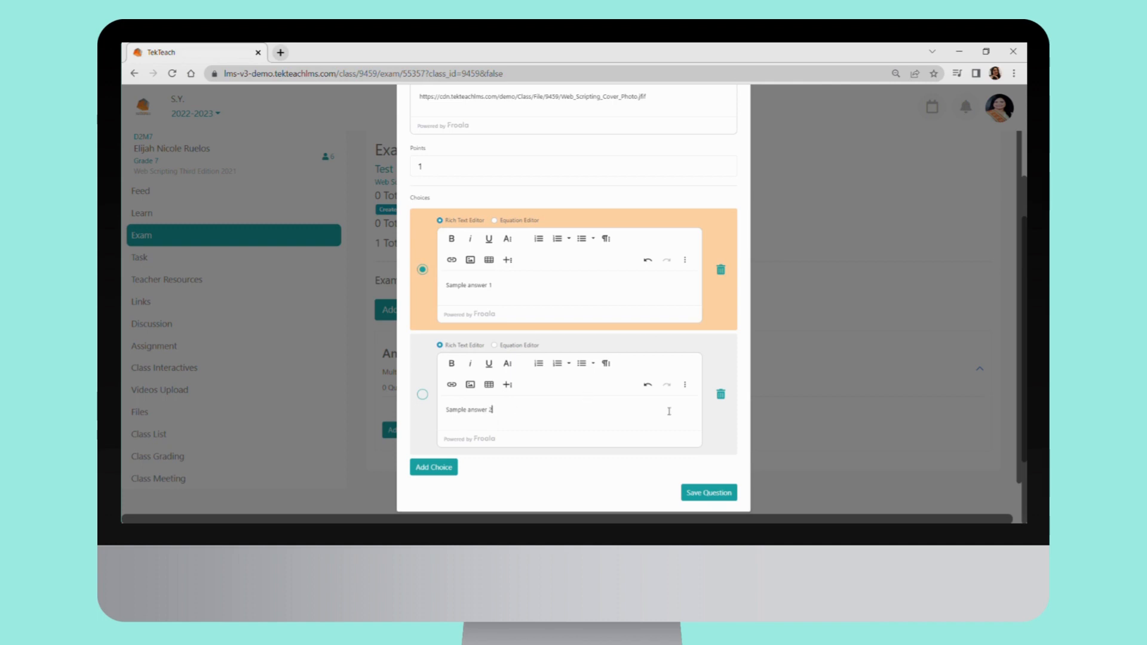
Add a third choice with the text "Sample answer 3" and save the question
left_click(441, 467)
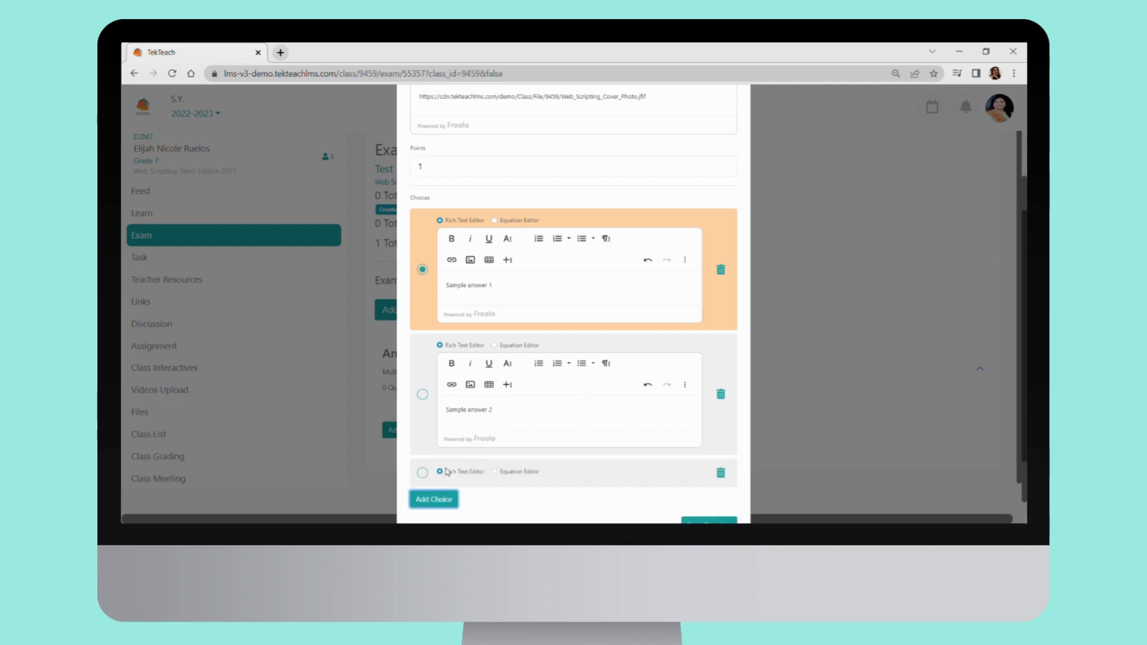
scroll(646, 413, "down", 2)
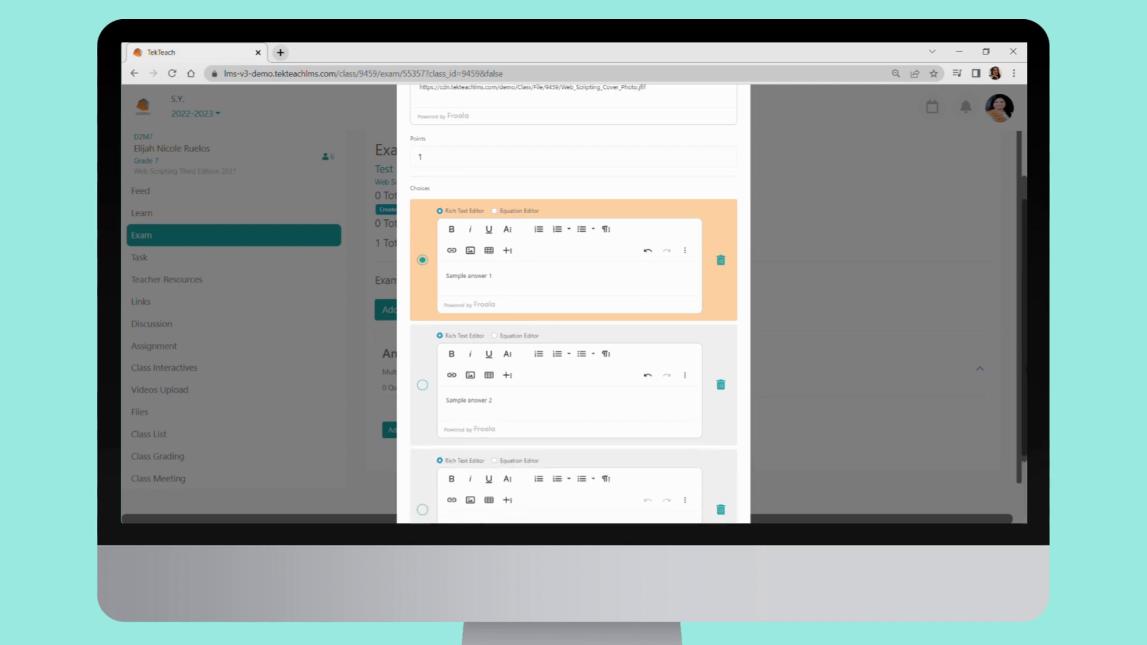
left_click(646, 413)
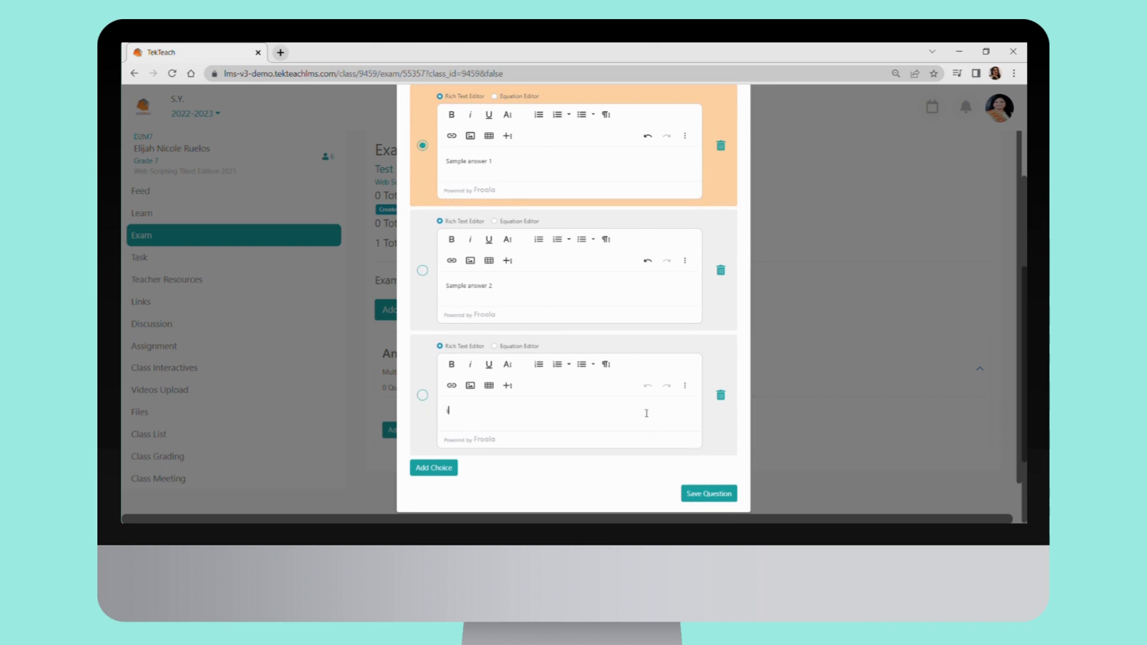
type("s")
key("BackSpace")
type("Sample answer 3")
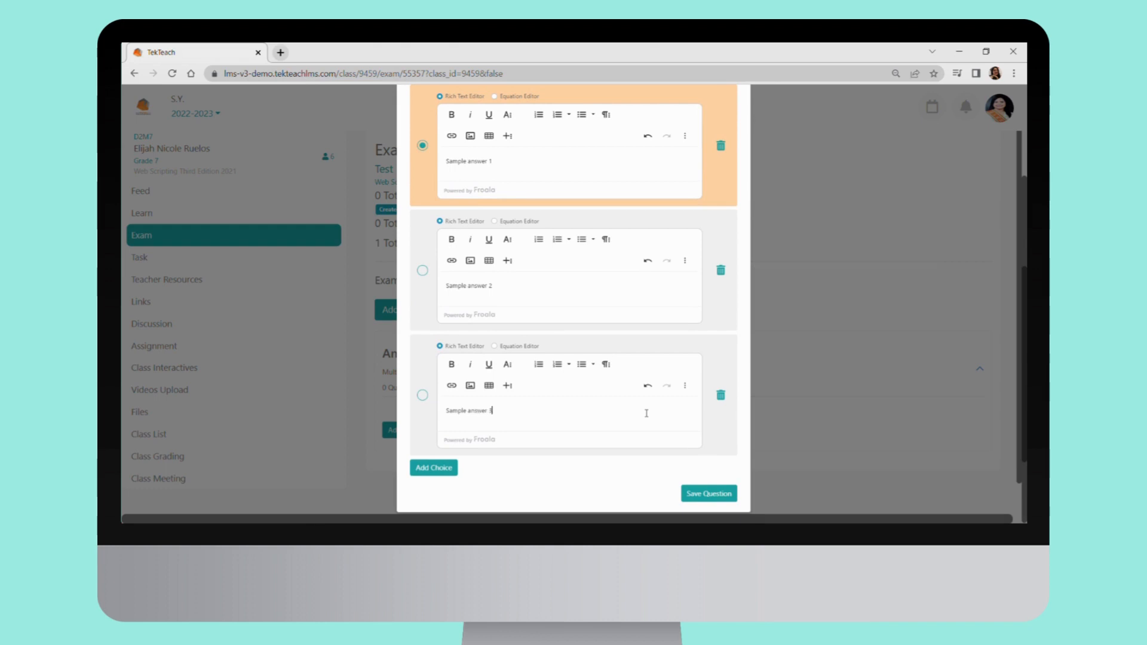
left_click(721, 494)
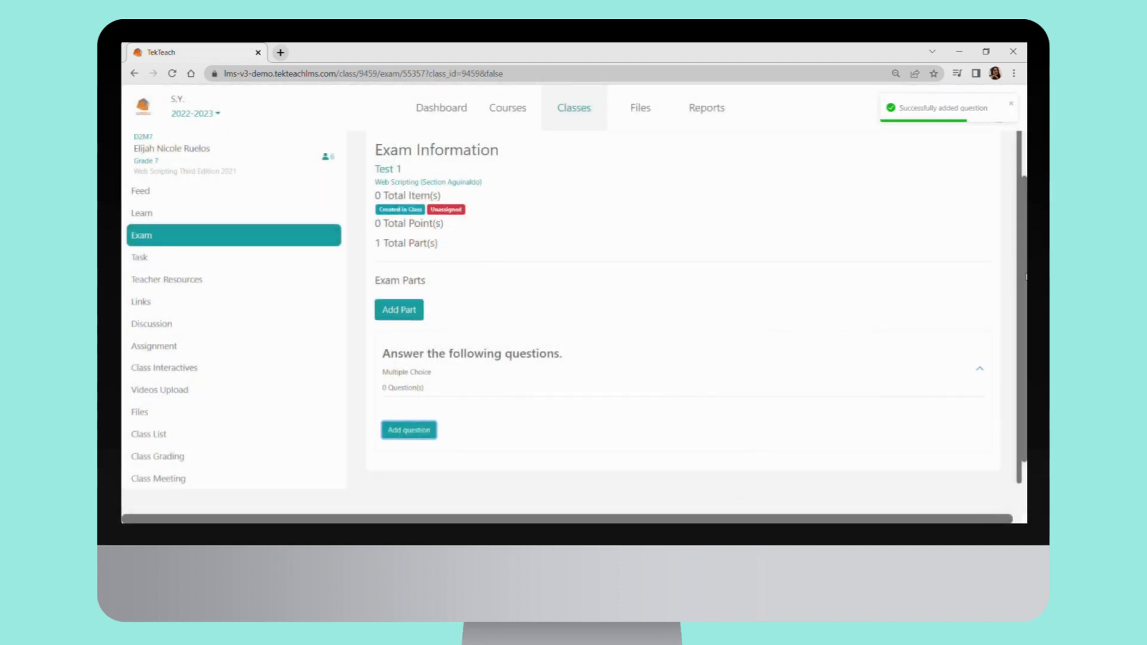
Open Sample question 1 for editing and delete the pasted file link below the question text
left_click_drag(1026, 276, 1026, 376)
scroll(888, 326, "up", 1)
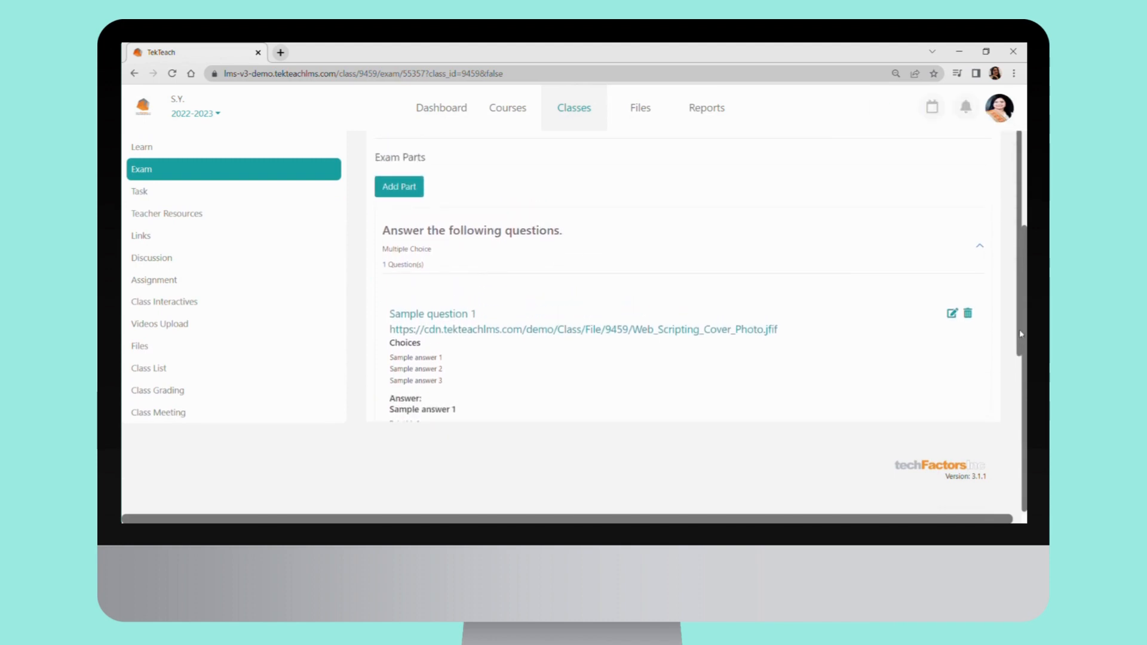
left_click(952, 316)
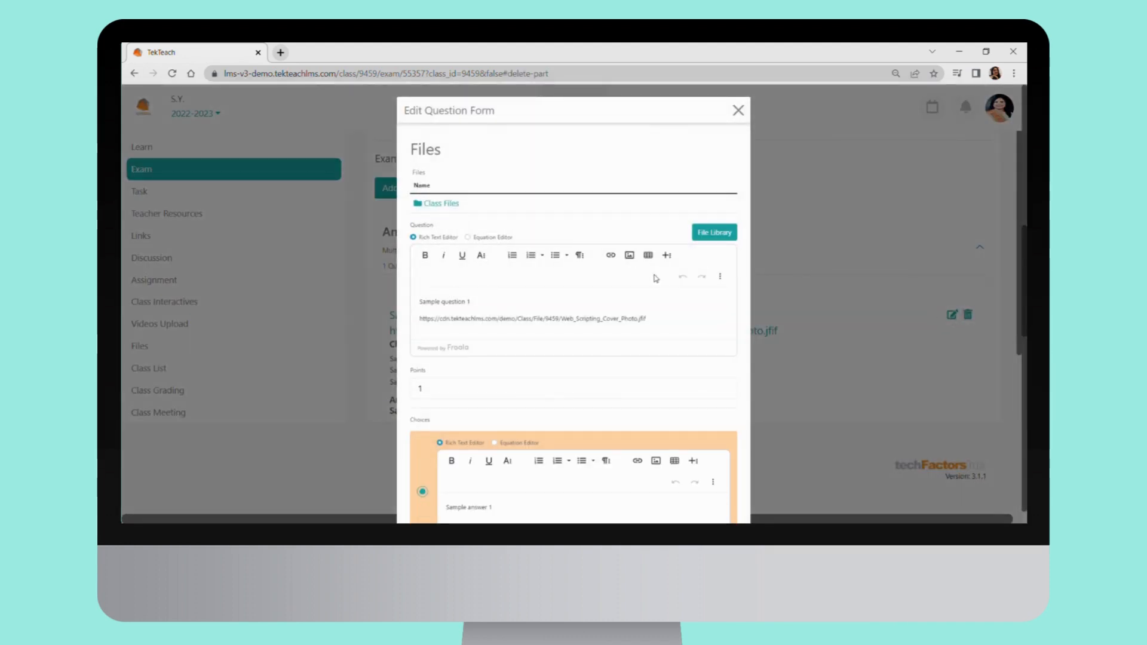
double_click(631, 320)
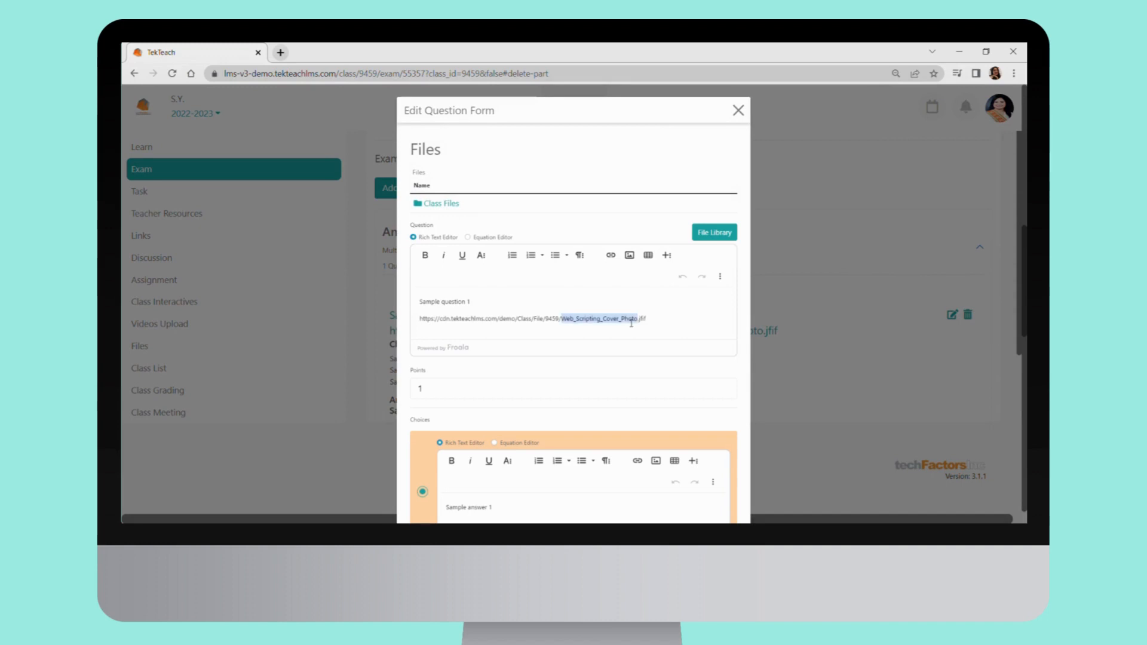
left_click(654, 322)
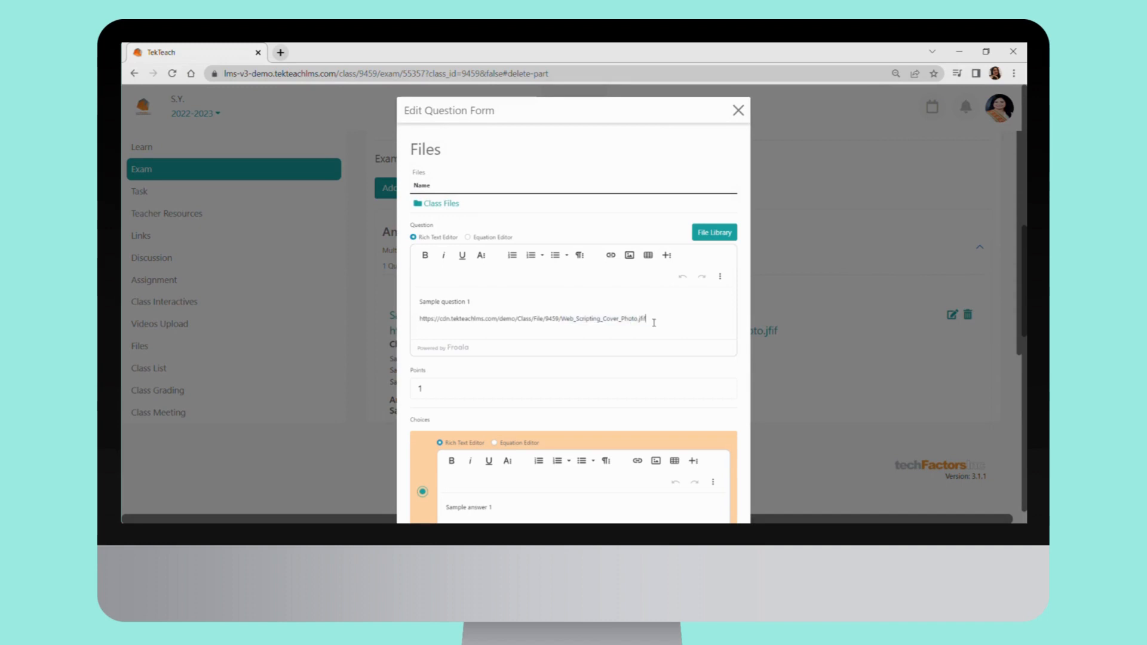
key("BackSpace")
key("BackSpace")
key("BackSpace")
key("BackSpace")
key("BackSpace")
key("BackSpace")
key("BackSpace")
key("BackSpace")
key("BackSpace")
key("BackSpace")
key("BackSpace")
key("BackSpace")
key("BackSpace")
key("BackSpace")
key("BackSpace")
key("BackSpace")
key("BackSpace")
key("BackSpace")
key("BackSpace")
key("BackSpace")
key("BackSpace")
key("BackSpace")
key("BackSpace")
key("BackSpace")
key("BackSpace")
key("BackSpace")
key("BackSpace")
key("BackSpace")
key("BackSpace")
key("BackSpace")
key("BackSpace")
key("BackSpace")
key("BackSpace")
key("BackSpace")
key("BackSpace")
key("BackSpace")
key("BackSpace")
key("BackSpace")
key("BackSpace")
key("BackSpace")
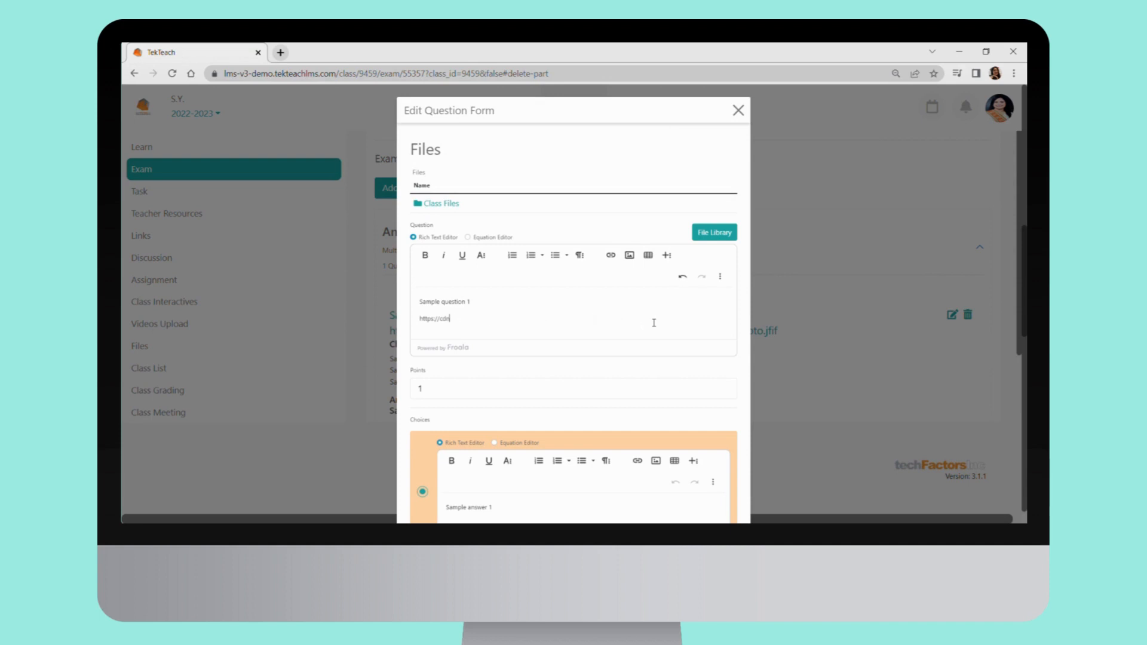
key("BackSpace")
key("BackSpace")
key("BackSpace")
key("BackSpace")
key("BackSpace")
key("BackSpace")
key("BackSpace")
key("BackSpace")
key("BackSpace")
Insert the Web_Scripting_Cover_Photo.jfif image below the question text, using its copied link as the image URL
left_click(630, 255)
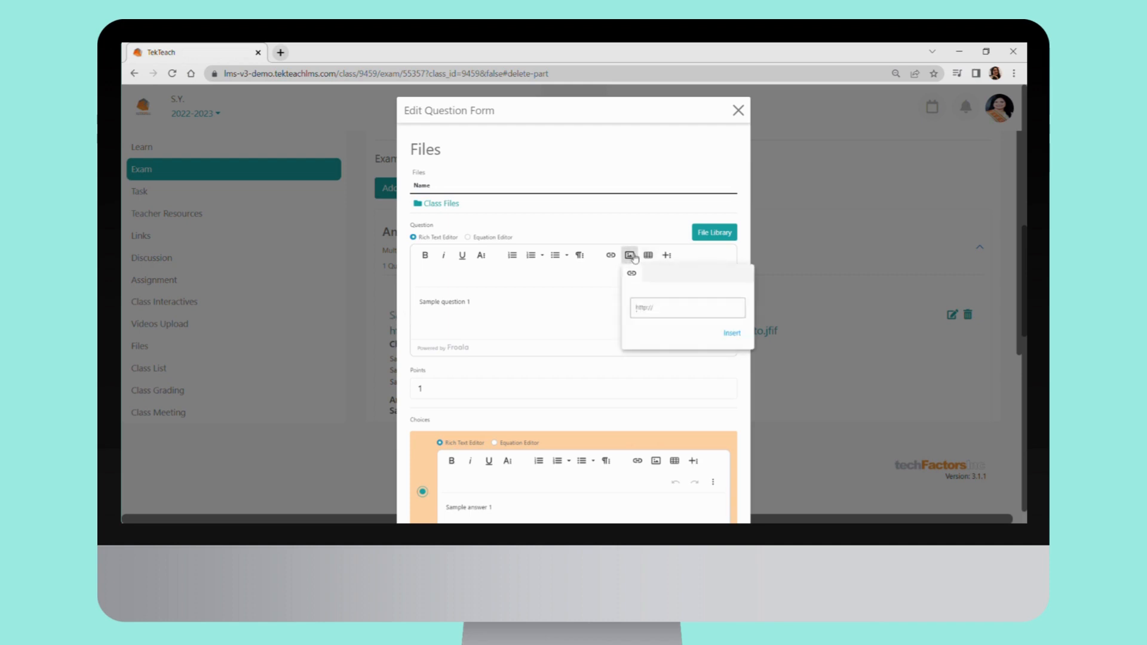
key("ctrl+v")
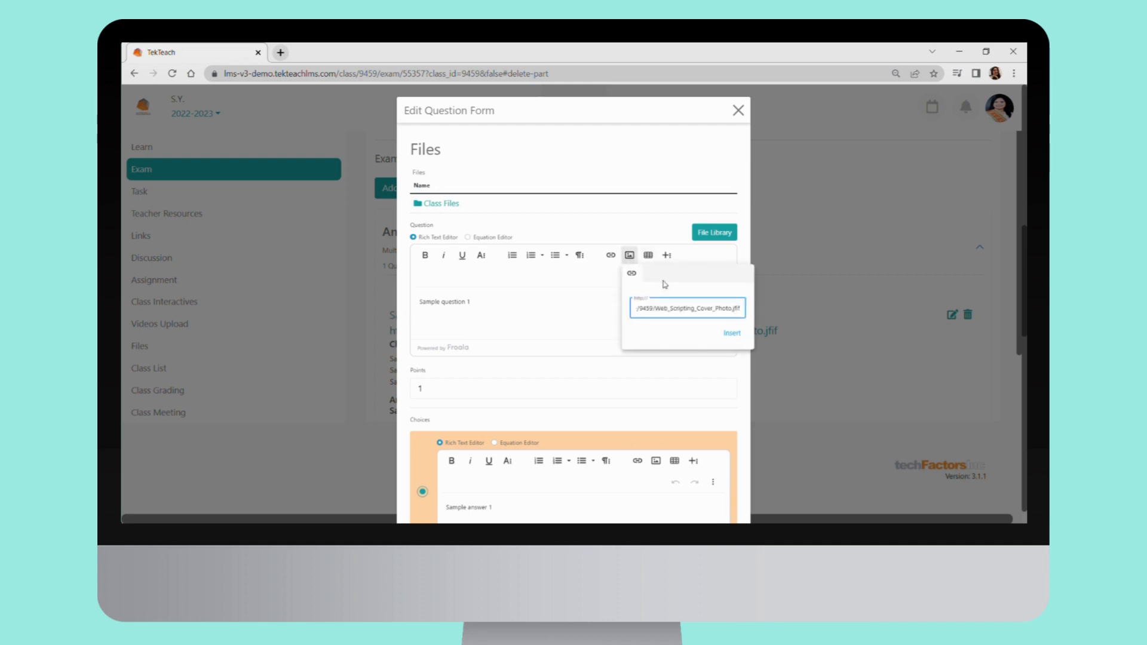
left_click(740, 335)
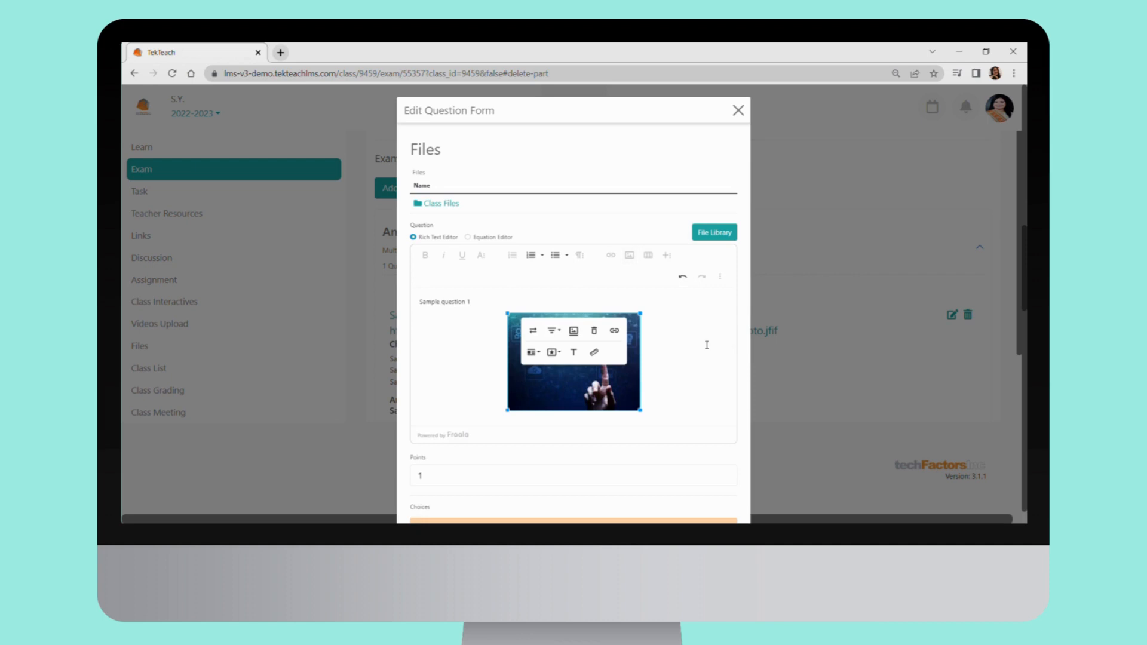
Left-align the inserted image below the Sample question 1 text and update the question
left_click(684, 382)
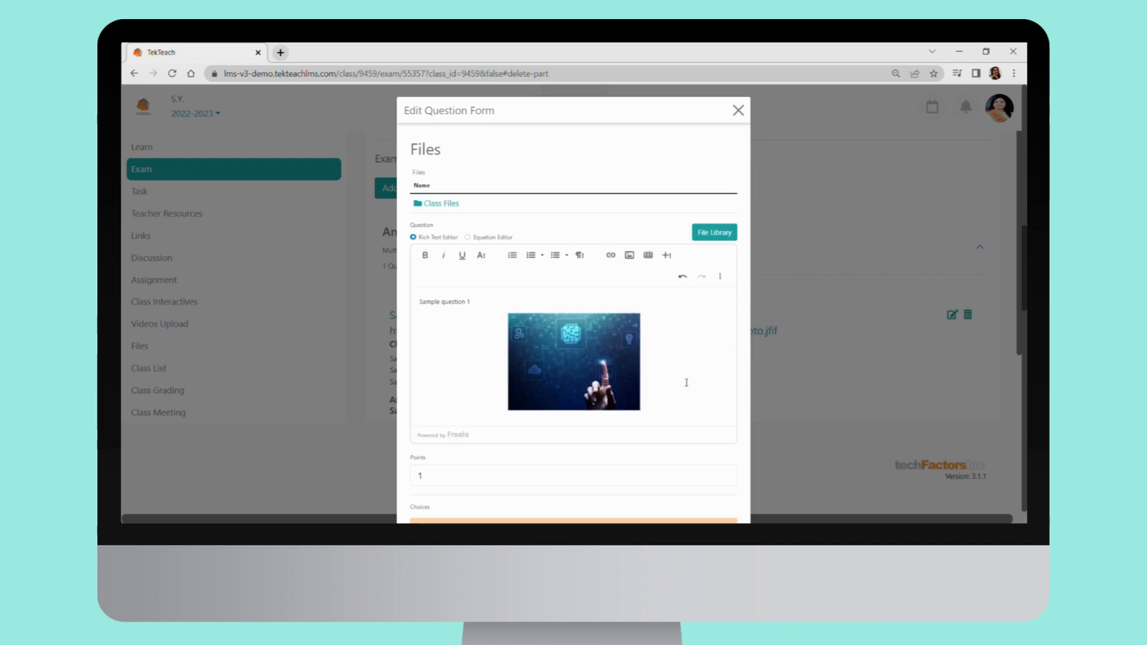
left_click(549, 371)
left_click(557, 332)
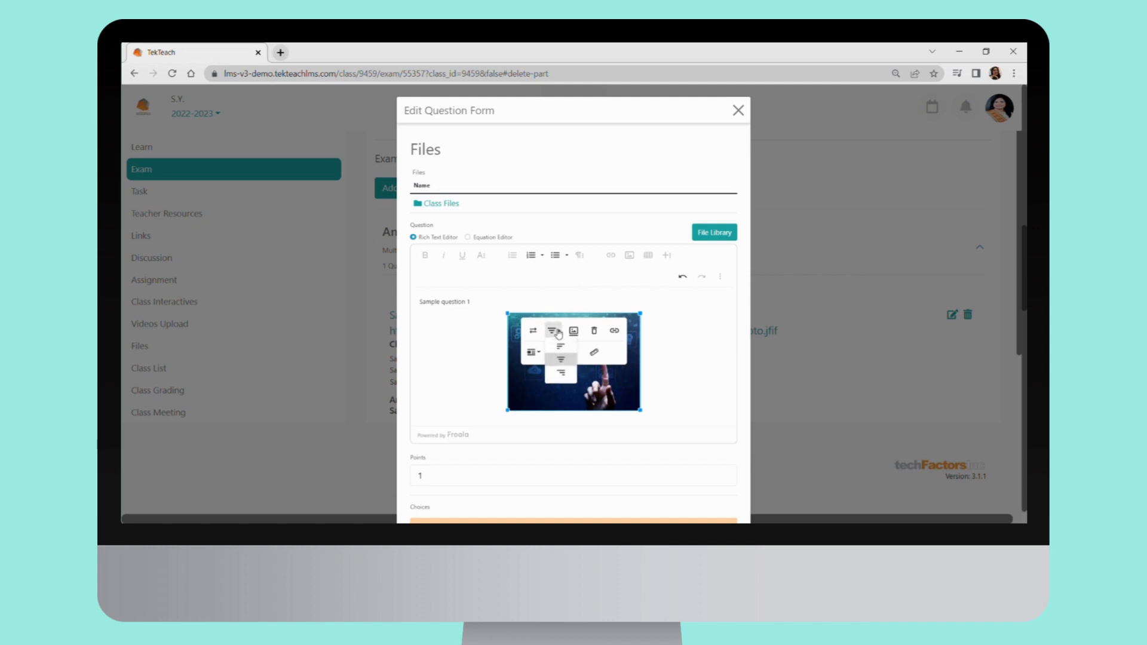
left_click(556, 350)
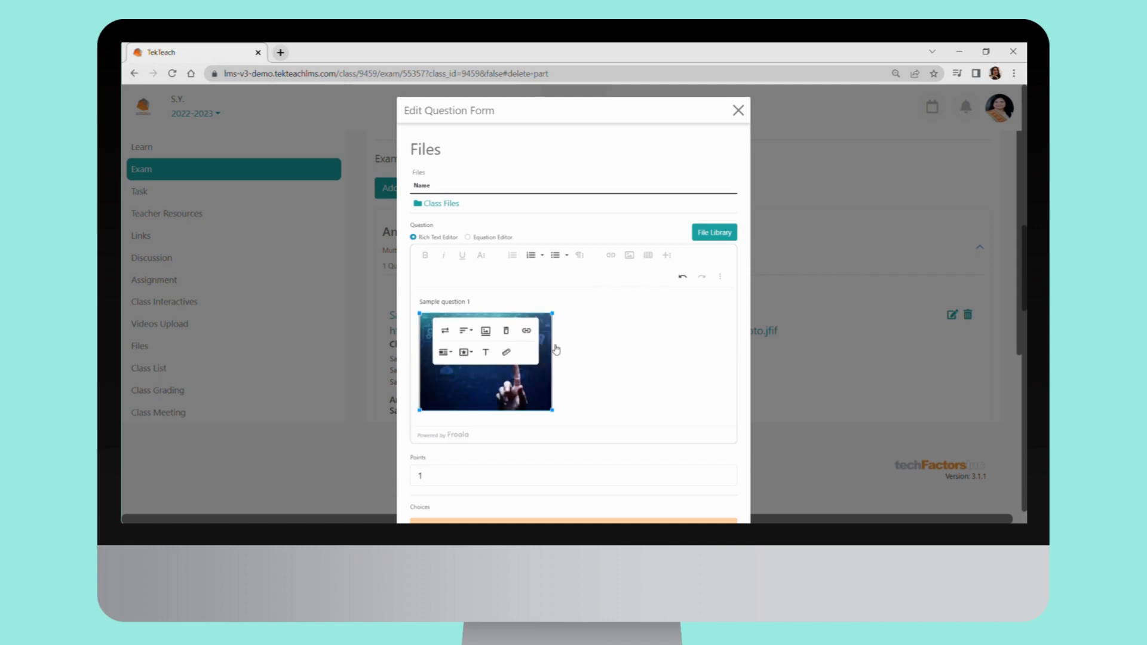
left_click(645, 363)
scroll(573, 311, "down", 7)
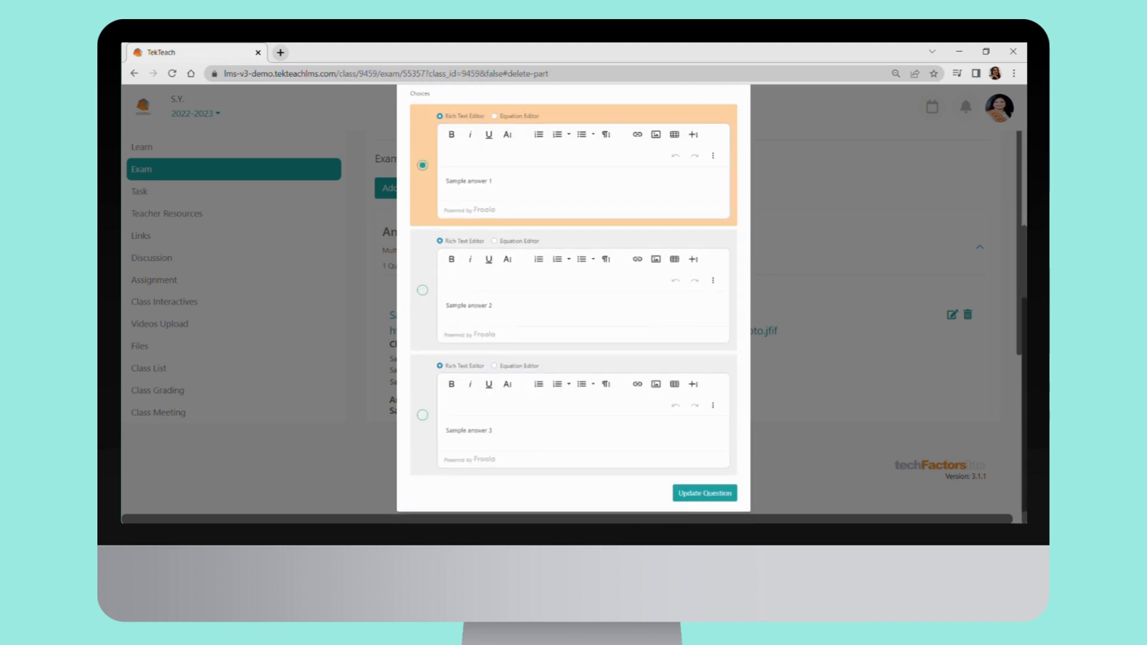
left_click(698, 495)
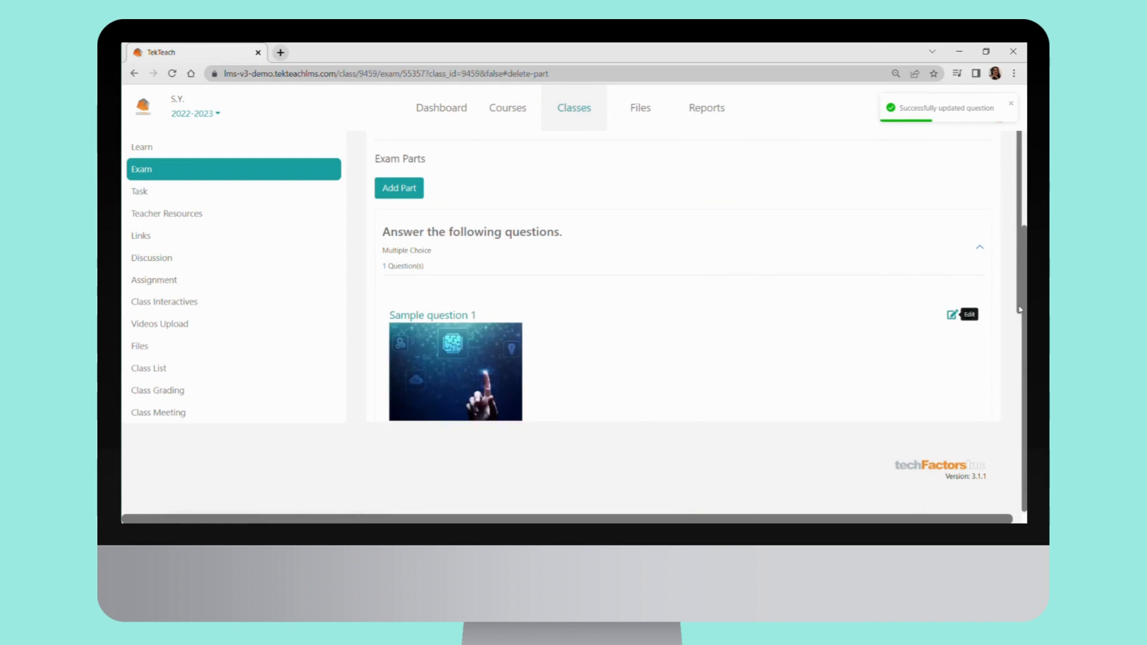
Return to the class's exam list, preview Test 1 under Web Scripting and share that exam
left_click_drag(1019, 309, 1006, 184)
left_click(256, 296)
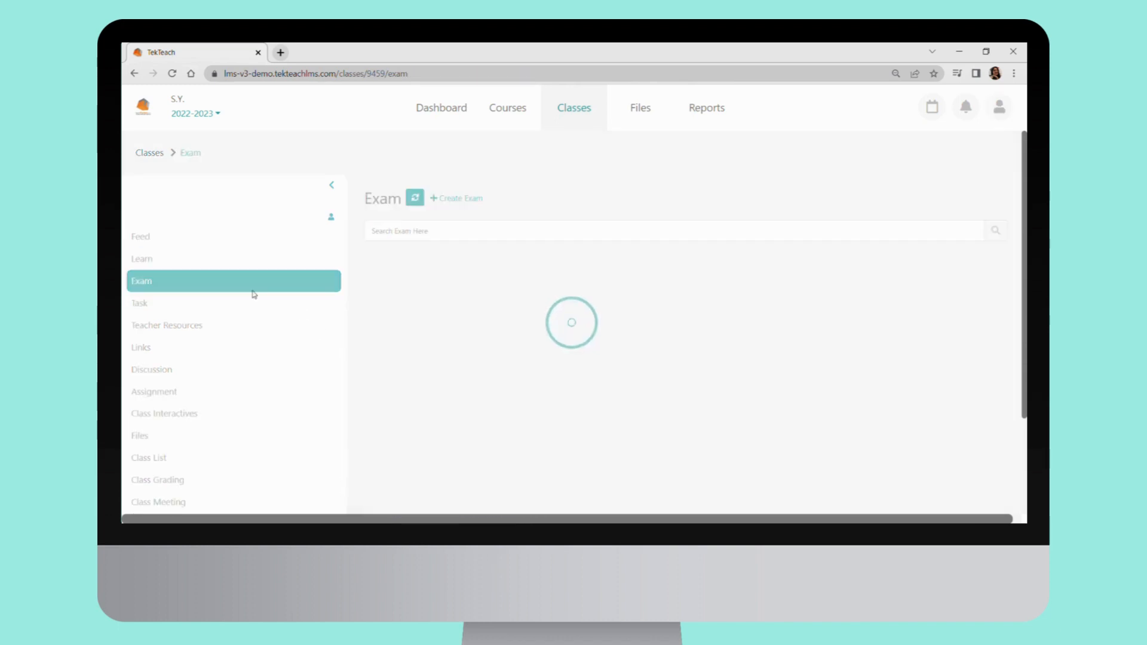
left_click(479, 268)
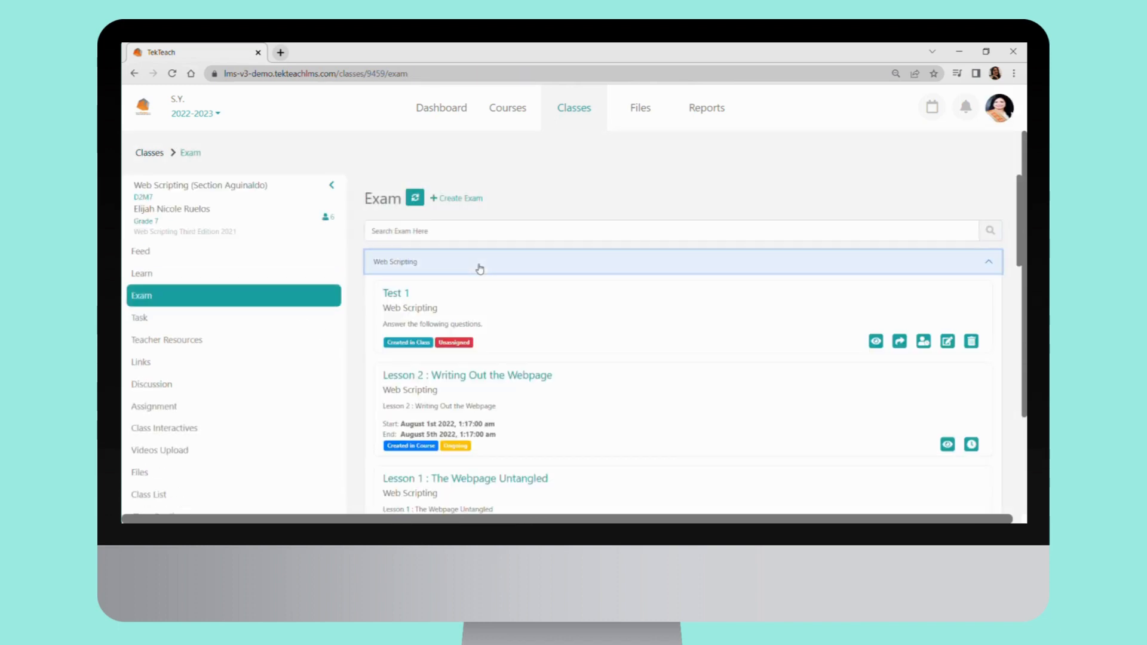
left_click(877, 341)
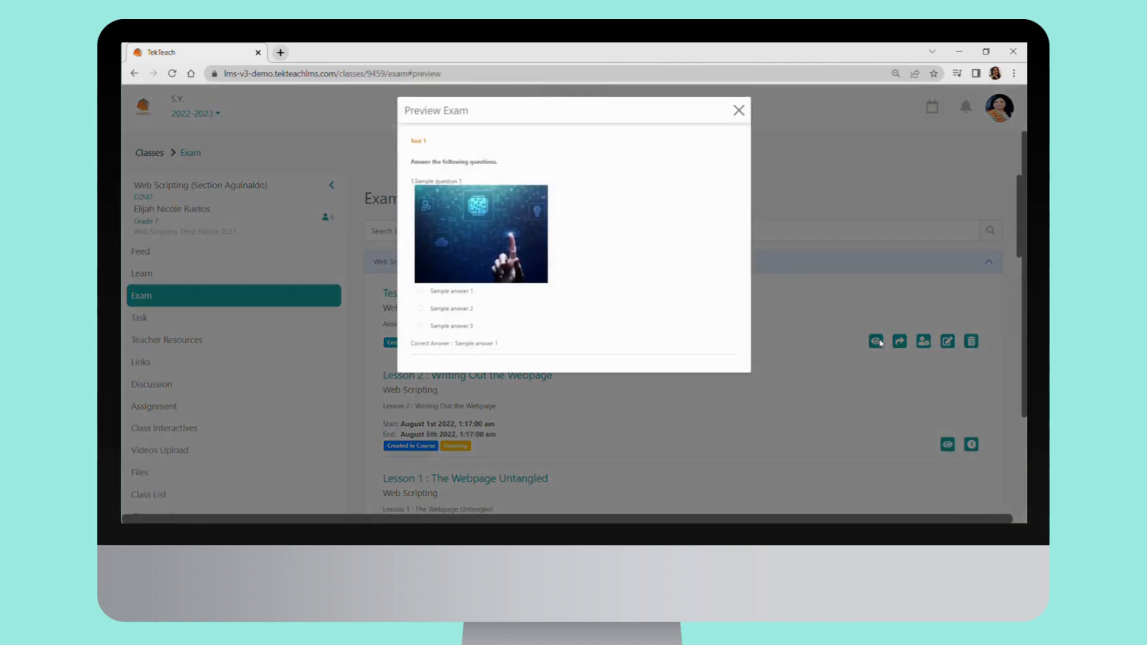
left_click(880, 342)
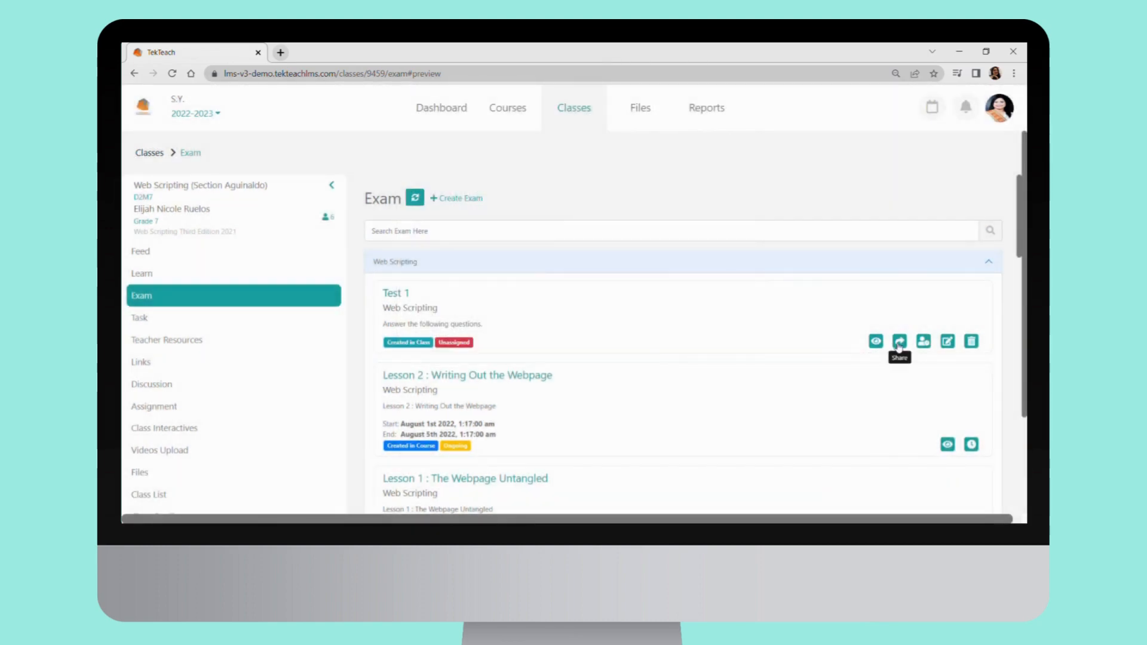
left_click(899, 342)
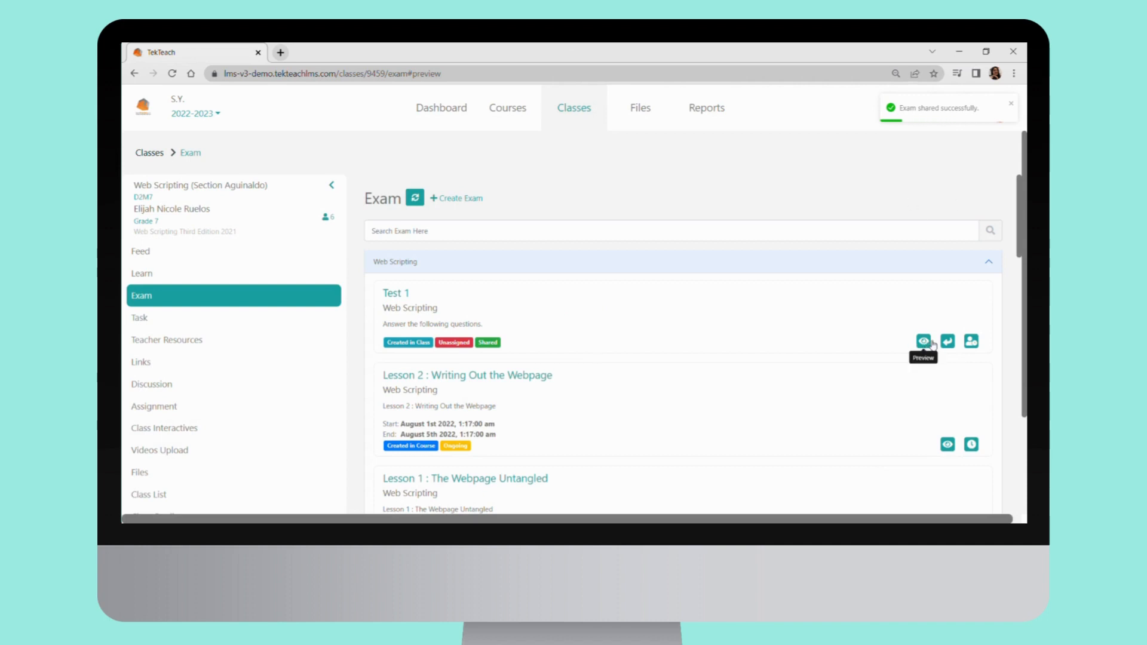
Assign Test 1 from 01/08/2022 01:22 am to 05/08/2022 01:22 am with a time limit of 20
left_click(971, 341)
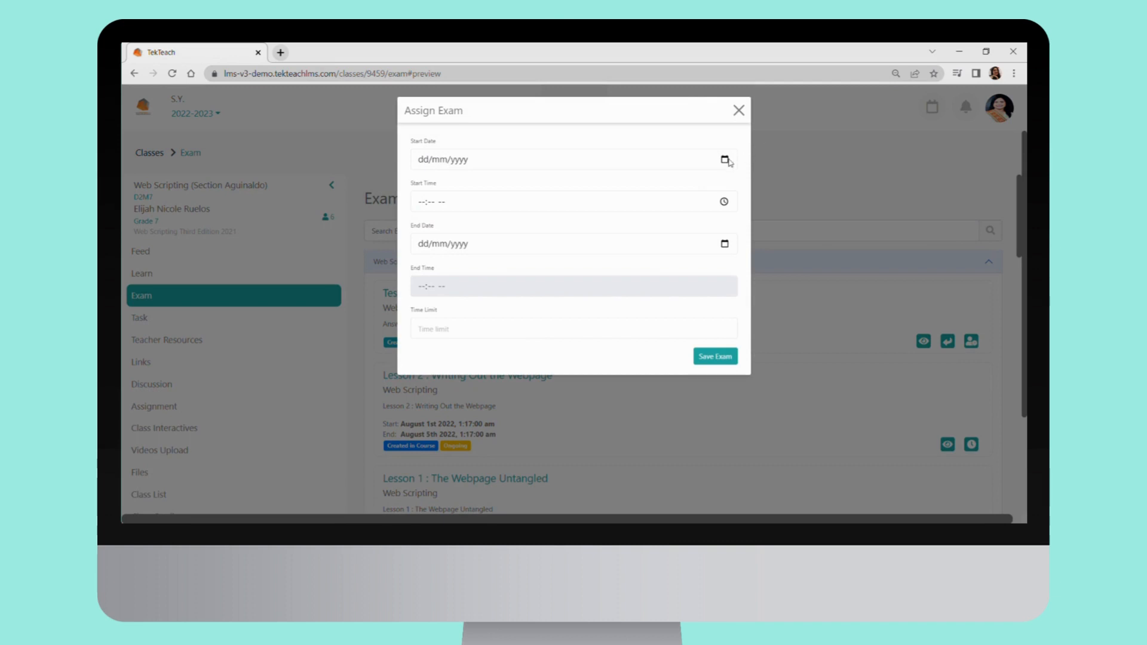
left_click(436, 211)
left_click(470, 226)
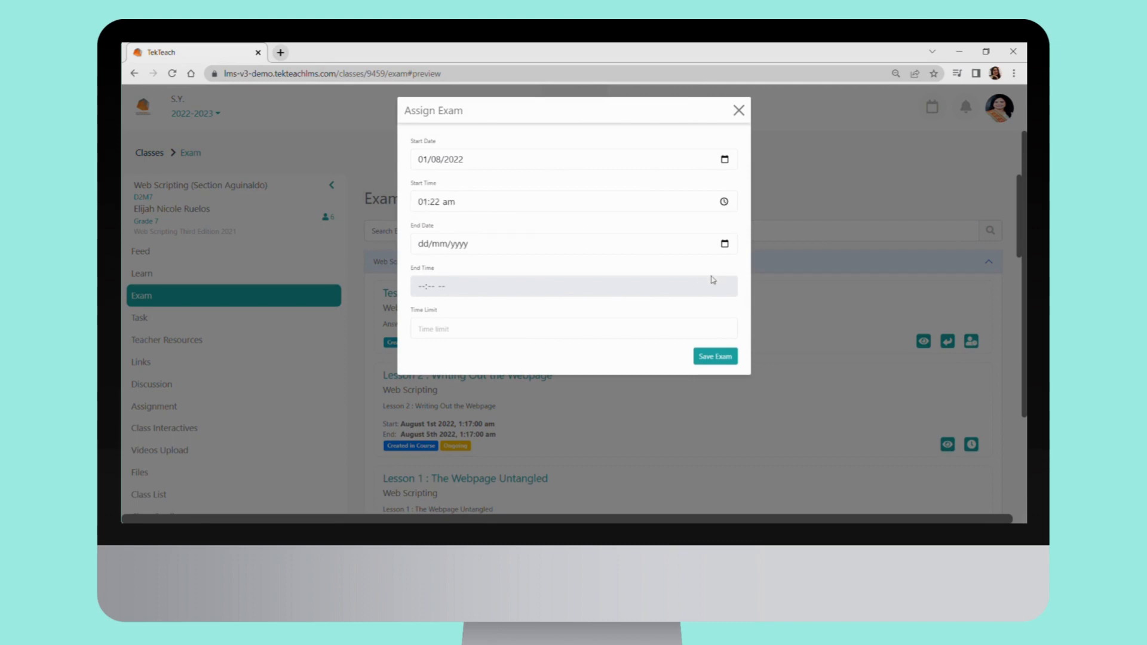
left_click(486, 298)
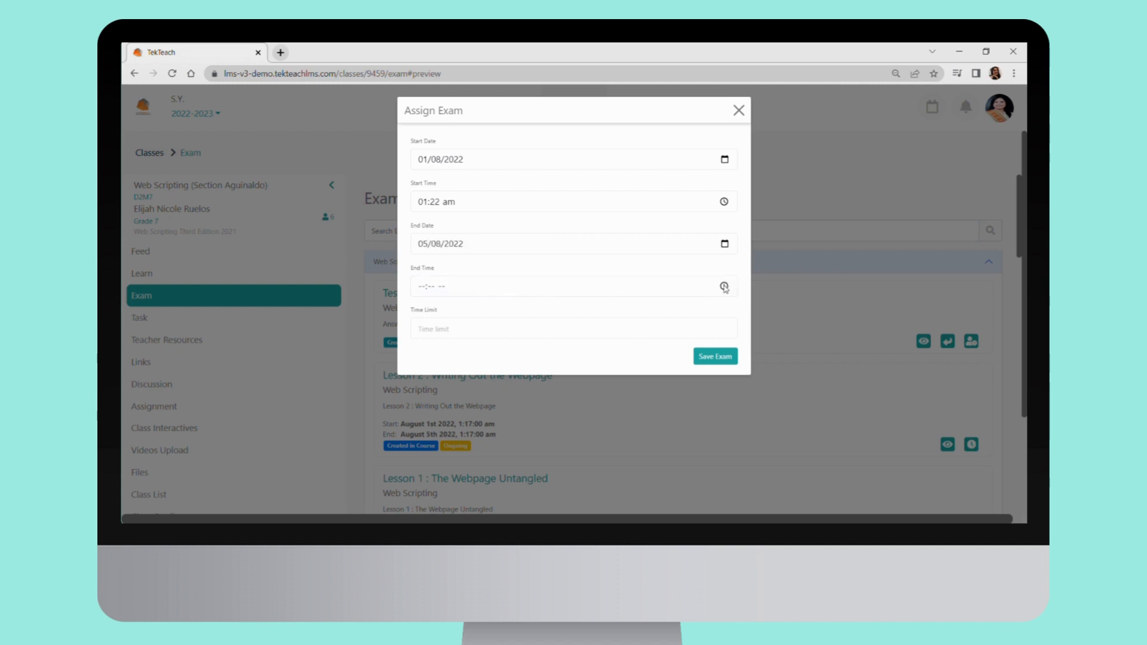
left_click(481, 310)
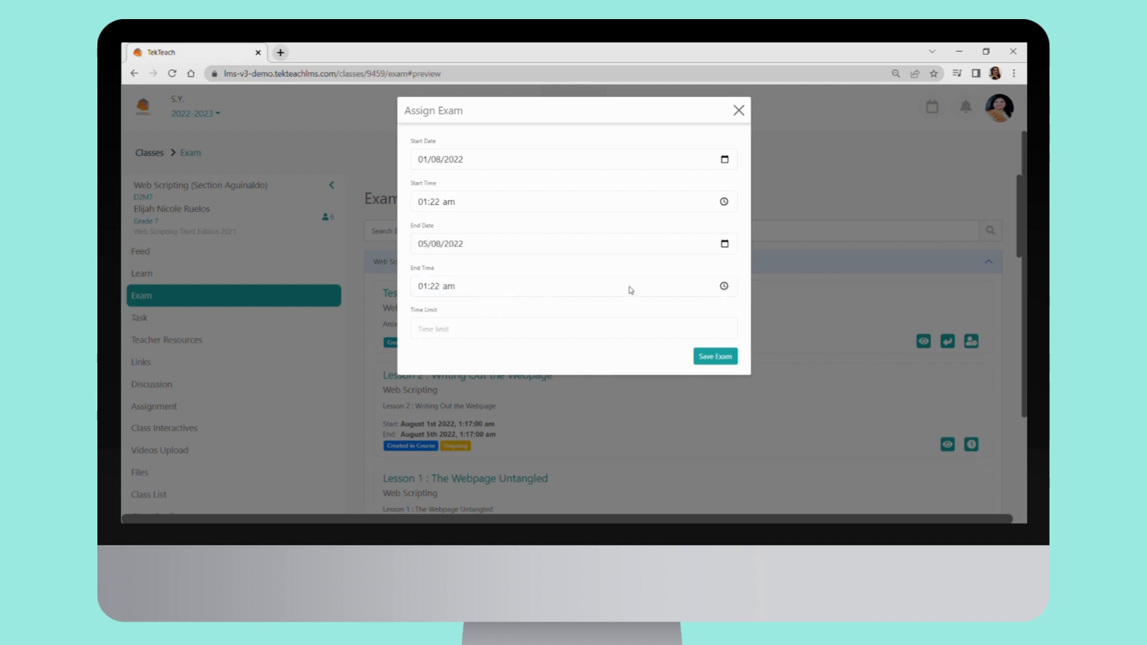
left_click(684, 332)
type("20")
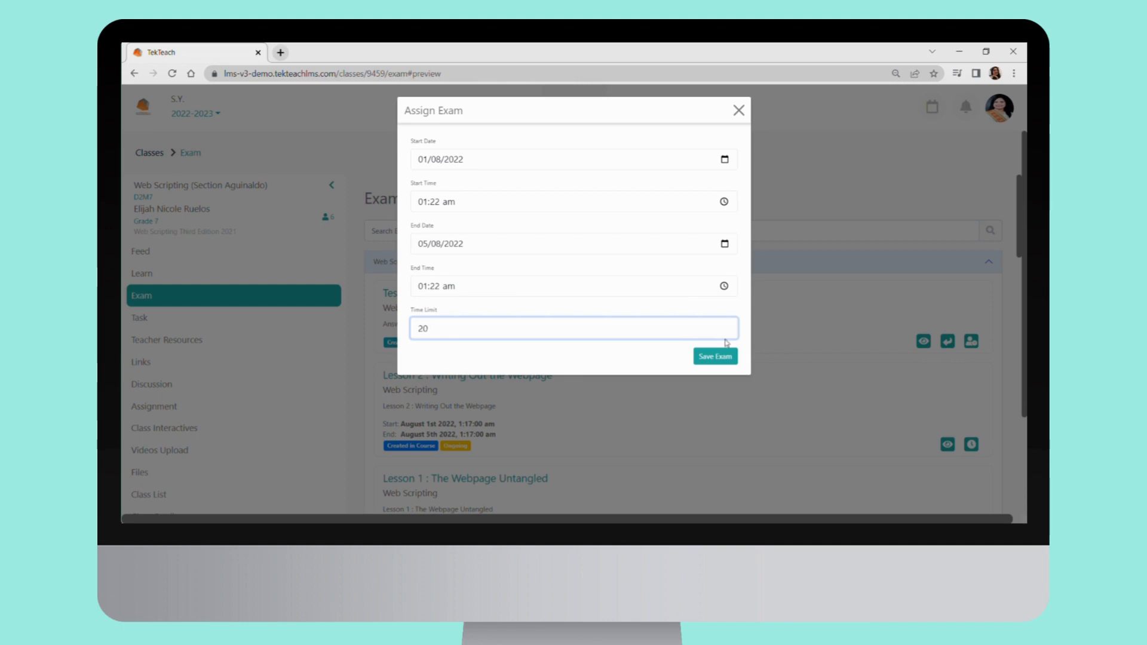
left_click(728, 357)
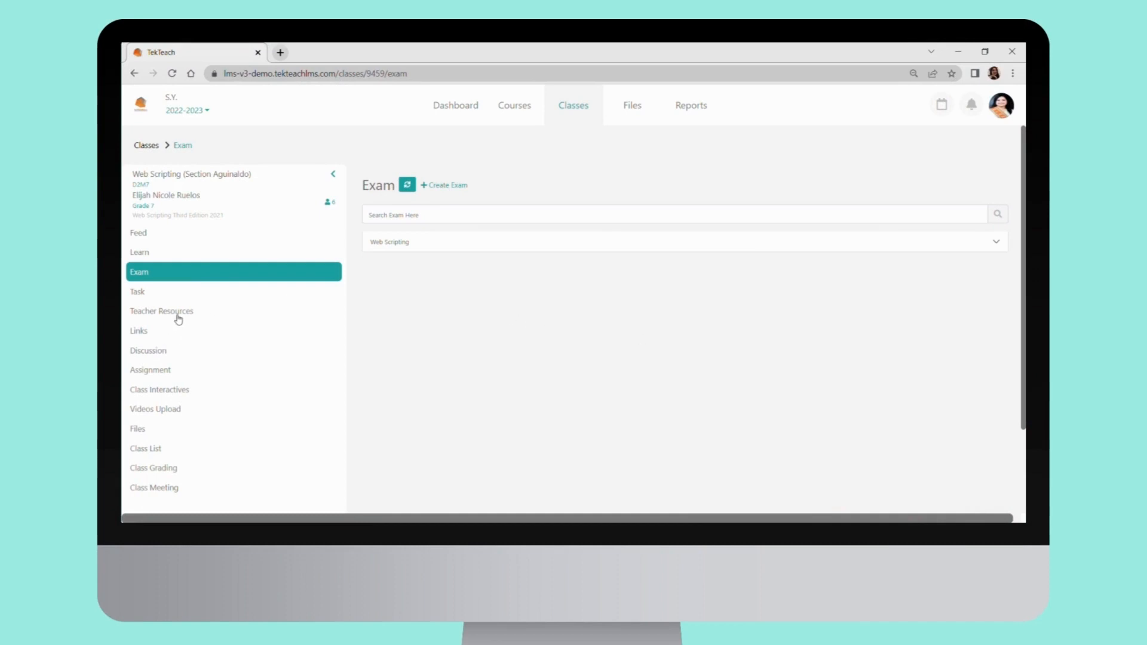
Open the Lesson 1 - The Webpage Untangled exercise from the Web Scripting group of the class interactives
left_click(165, 389)
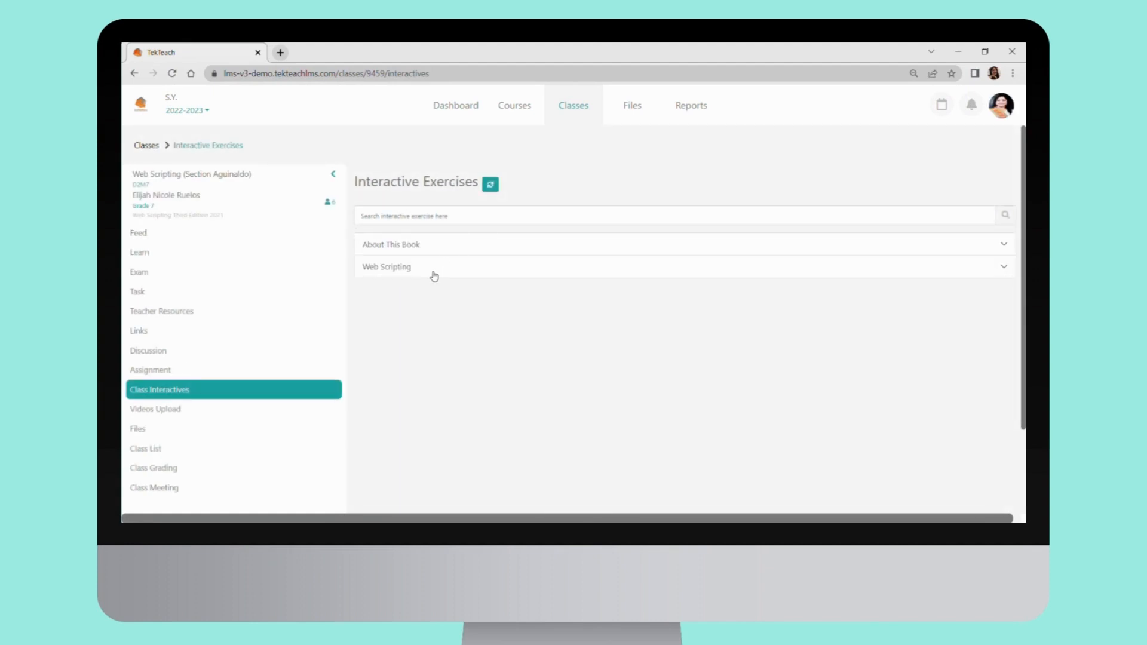
left_click(434, 272)
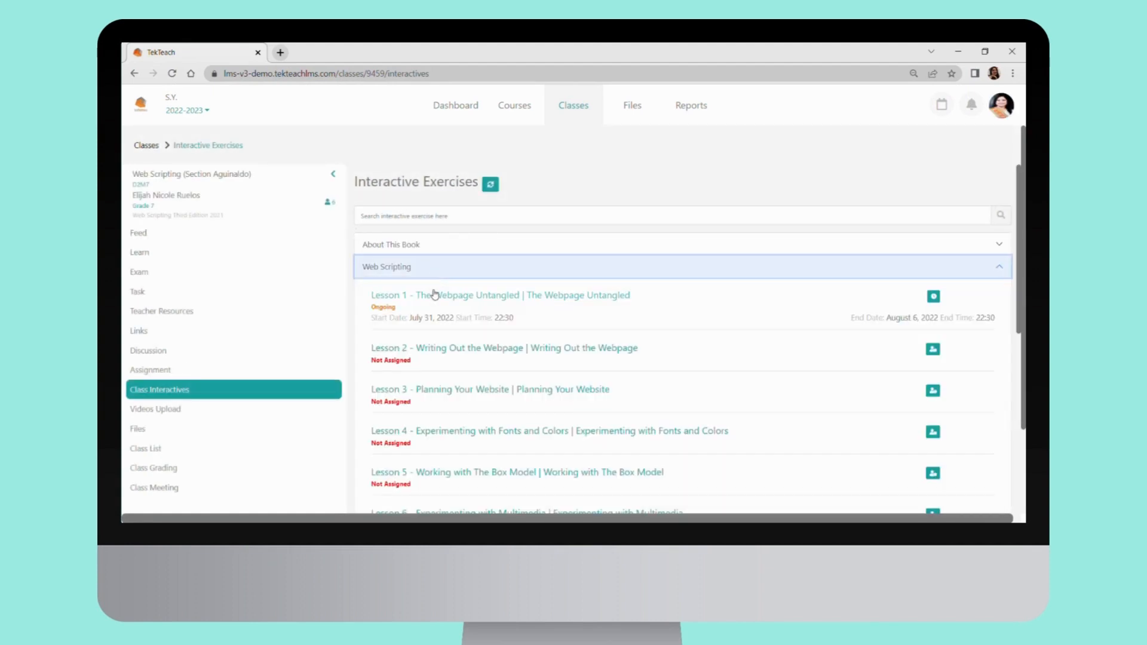
left_click(435, 295)
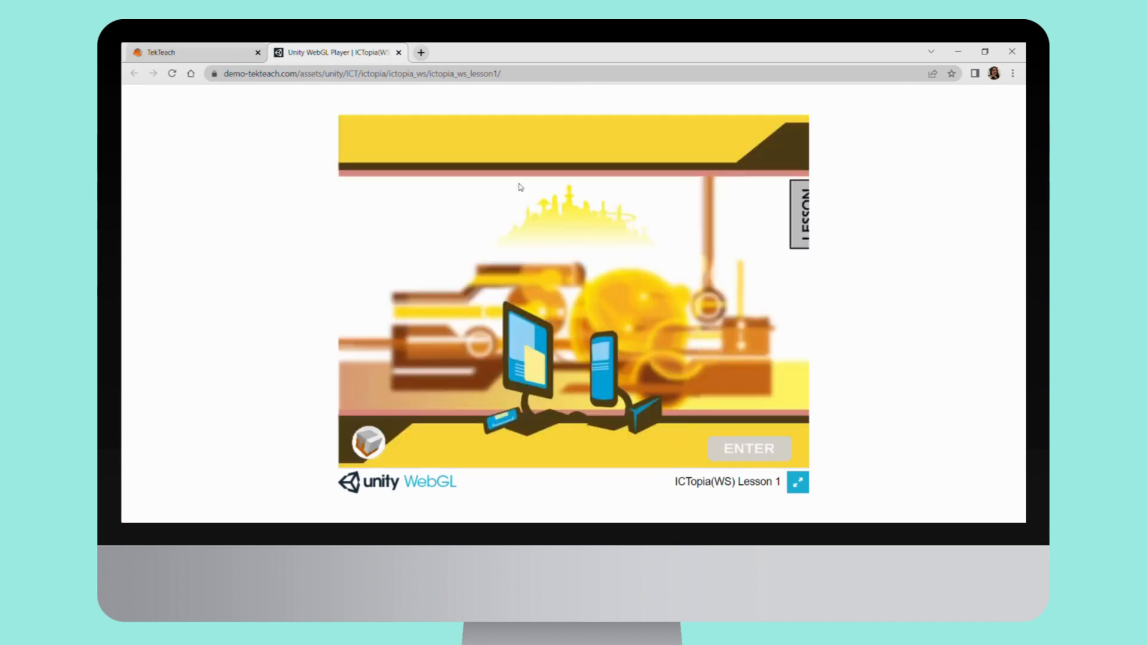
Enter the Lesson 1 interactive exercise, page through its introduction and examine the lesson1.txt code
left_click(372, 446)
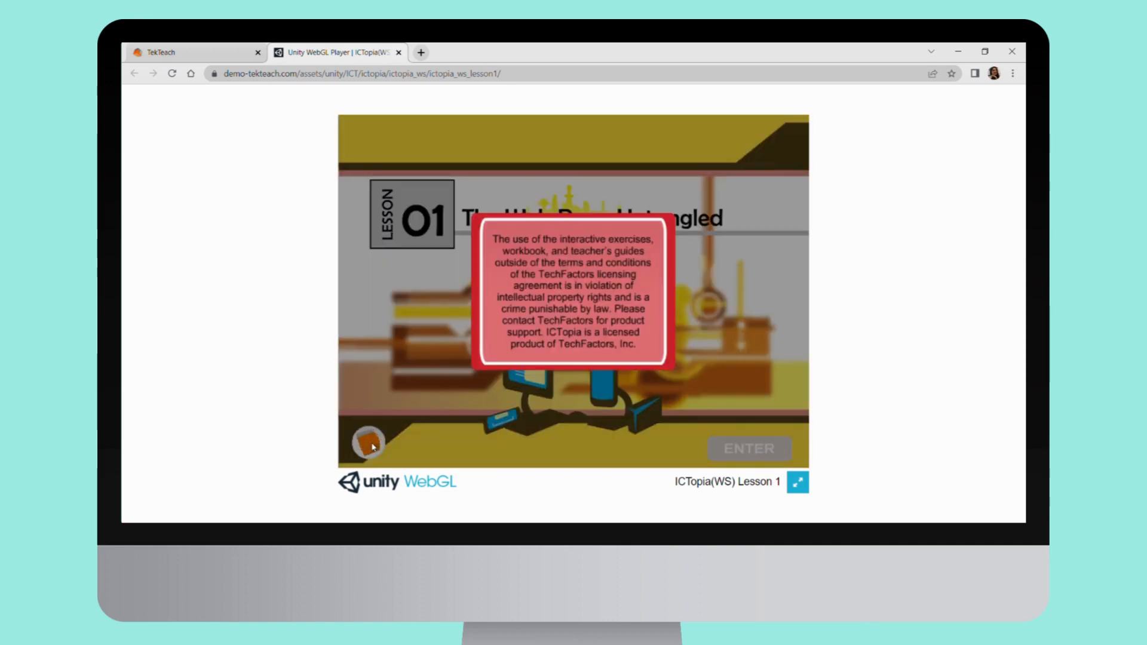
left_click(371, 445)
left_click(740, 451)
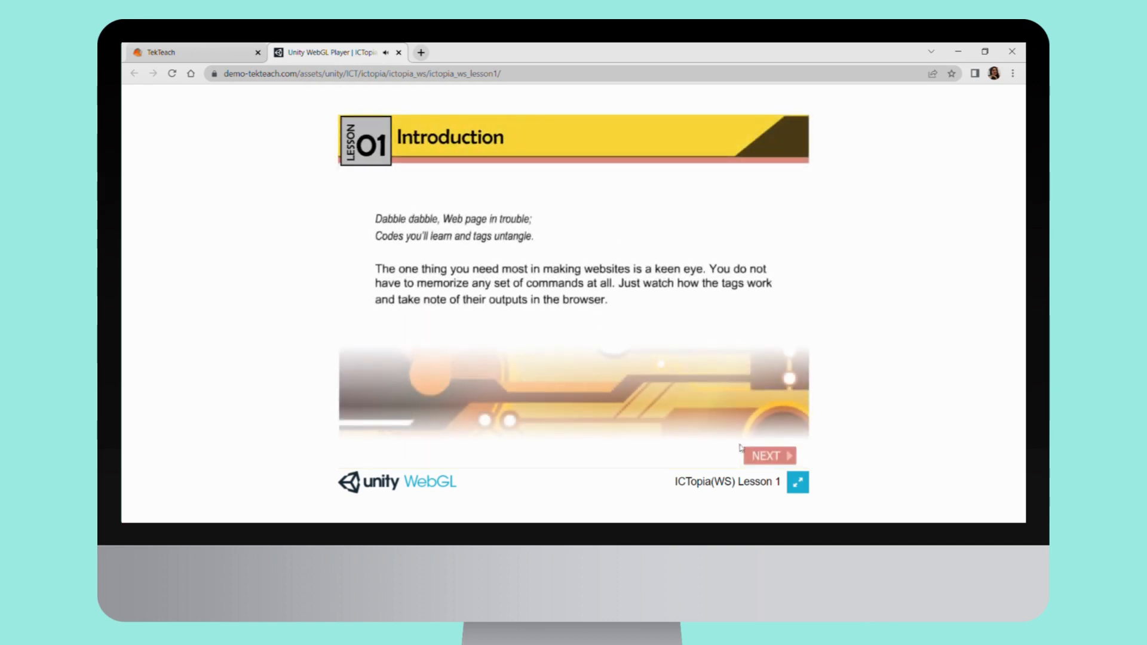
left_click(767, 457)
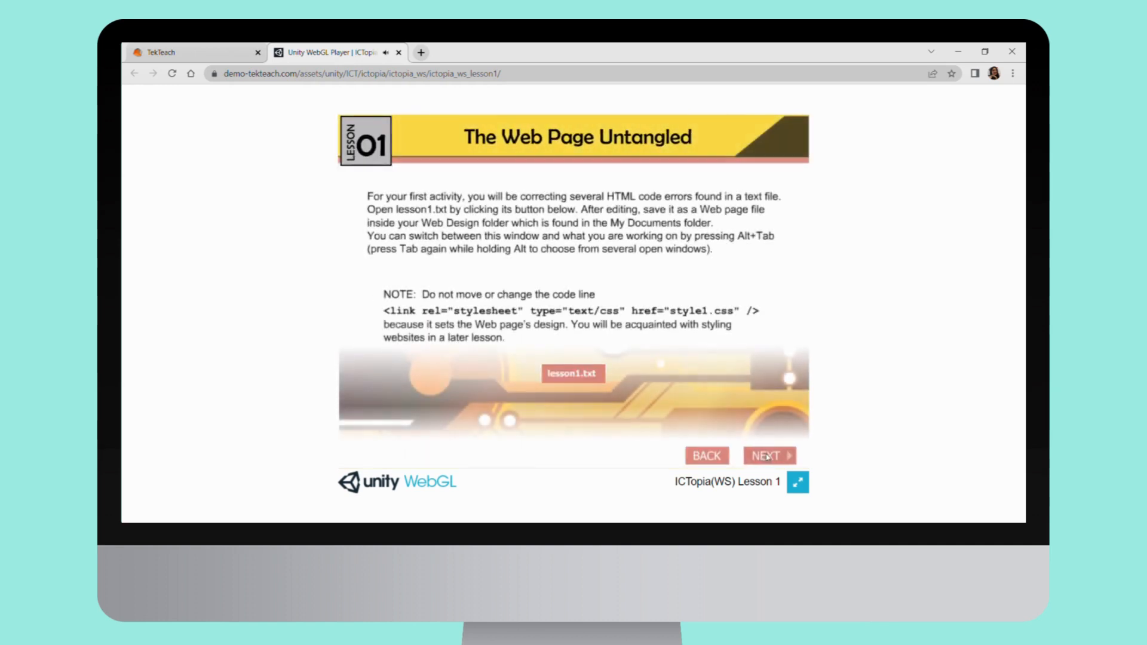
left_click(586, 376)
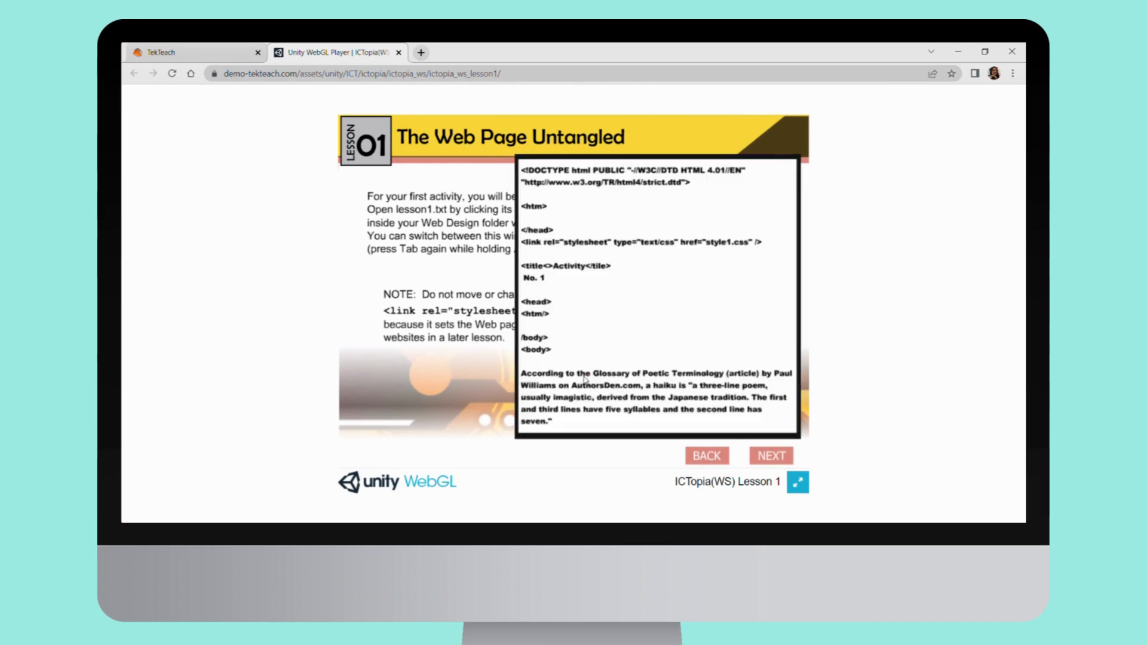
left_click(584, 378)
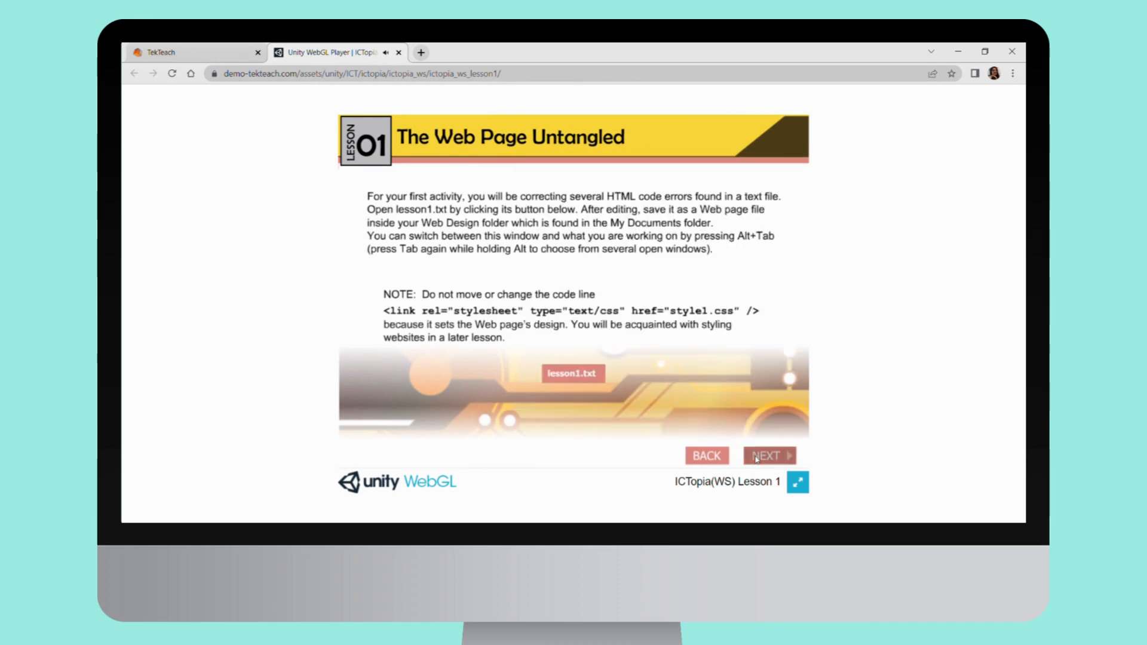
left_click(756, 457)
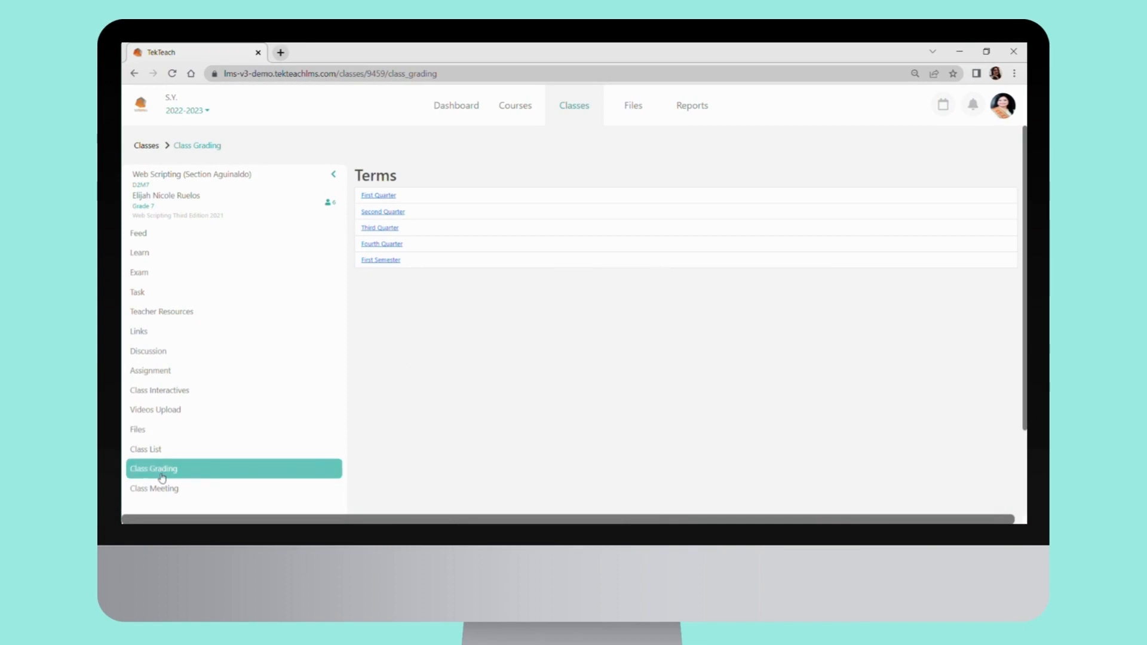
Save the First Quarter grading components at 25 each and add the Lesson 1 : The Webpage Untangled test under Test
left_click(392, 196)
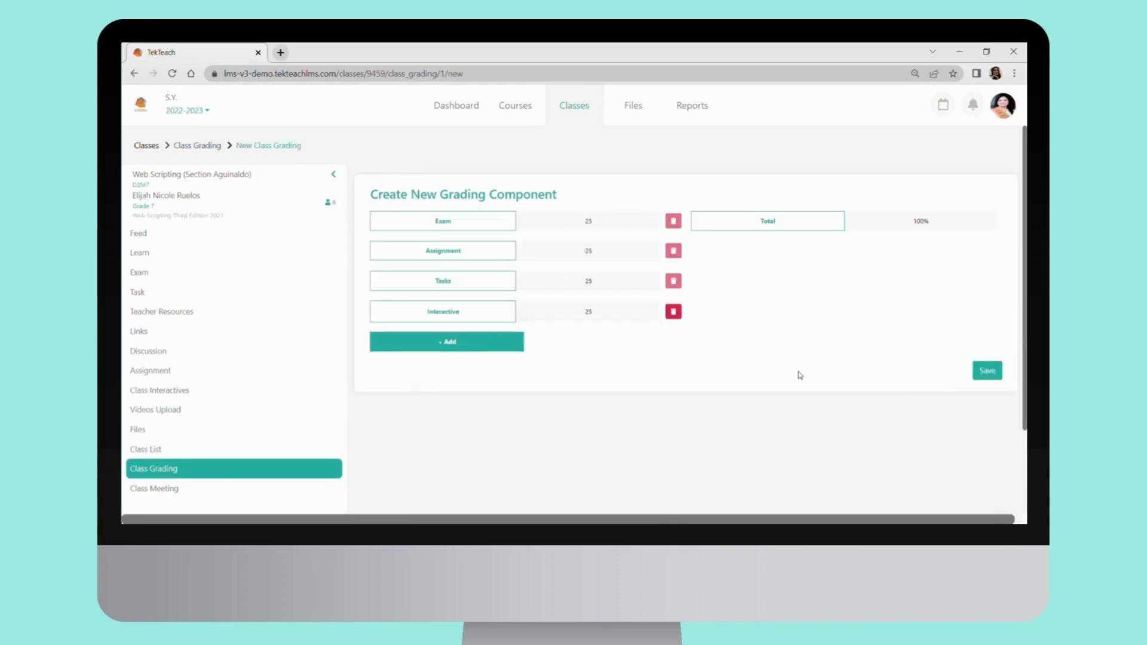
left_click(986, 371)
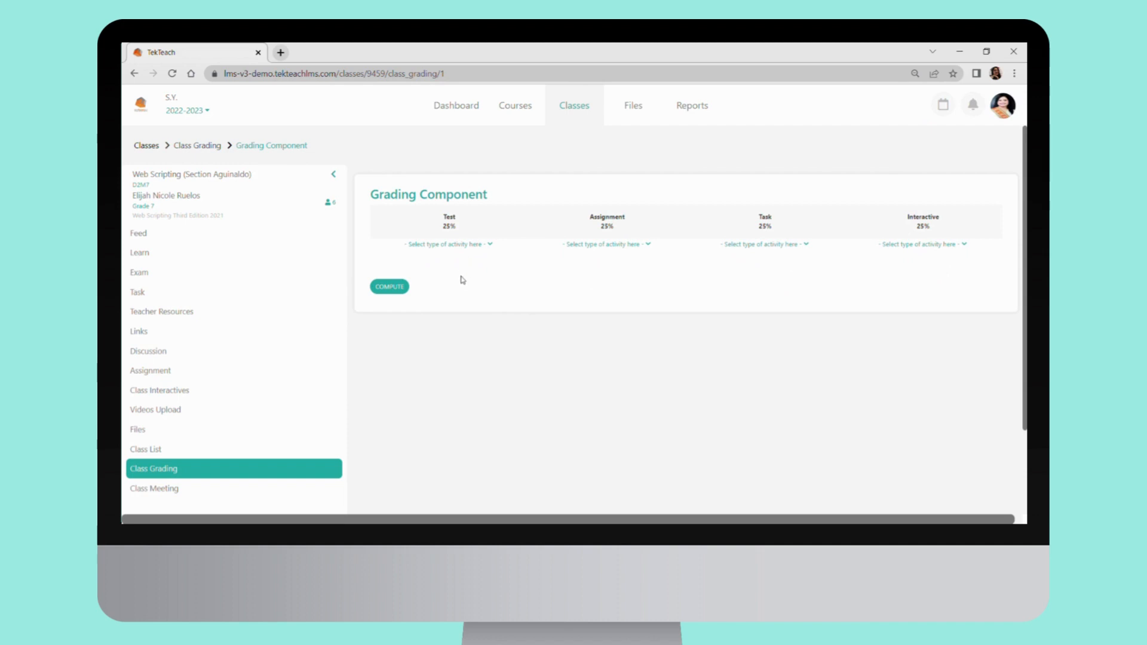
left_click(449, 244)
left_click(450, 259)
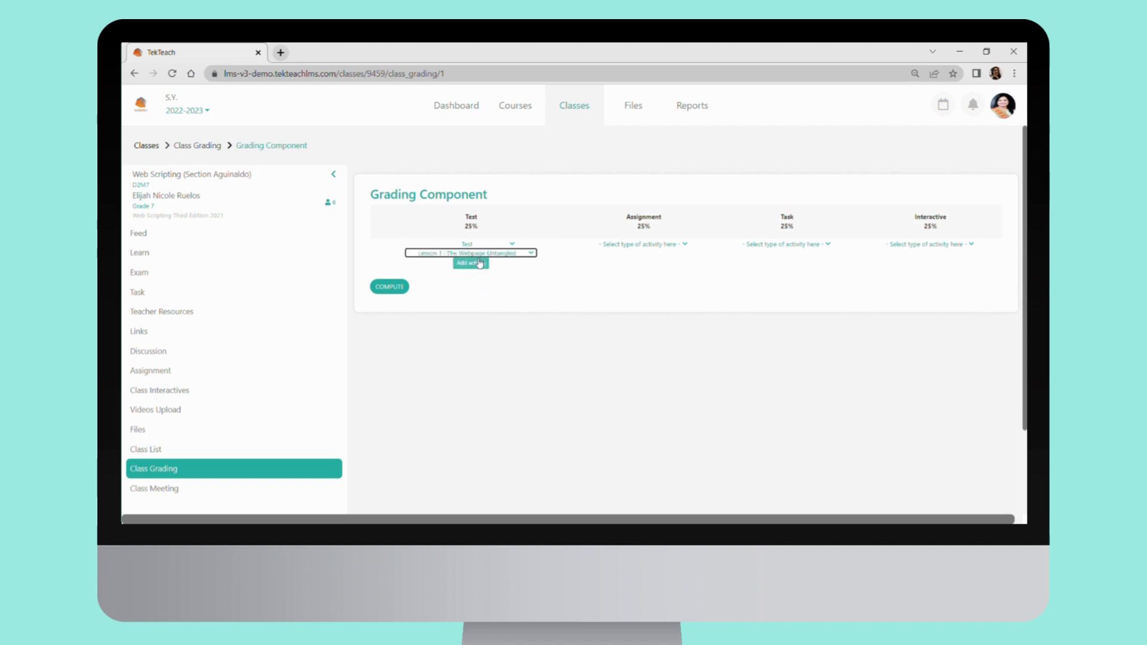
left_click(472, 259)
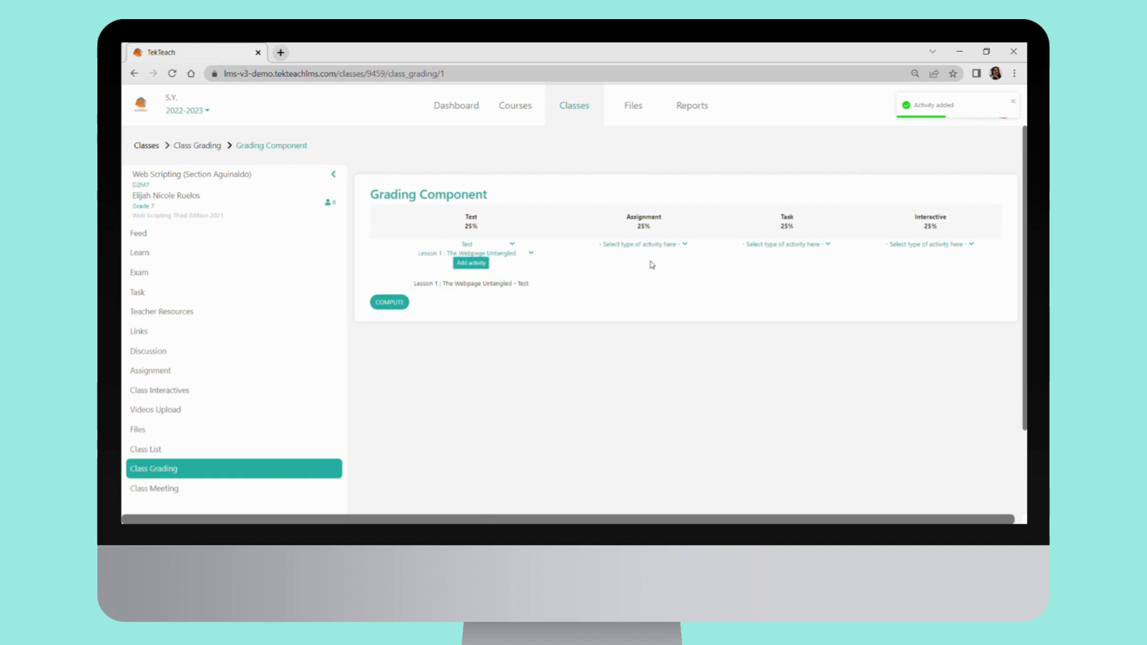
Add the Lesson 1: Webpage Untangled assignment as an activity of the Assignment grading component
left_click(651, 258)
left_click(646, 252)
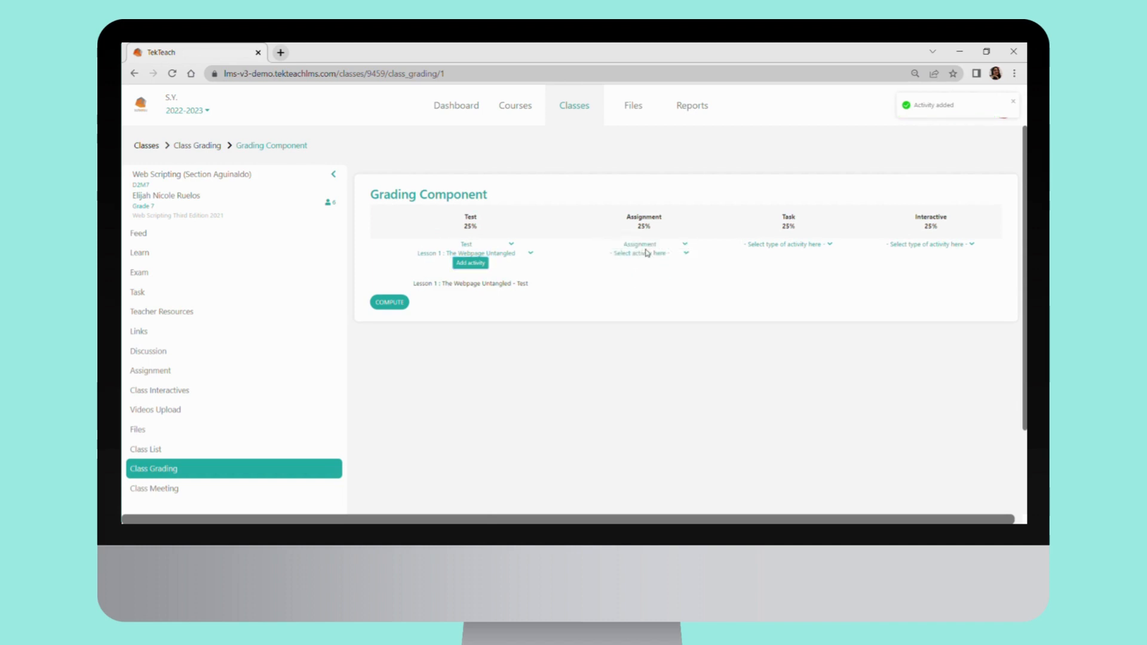
left_click(646, 275)
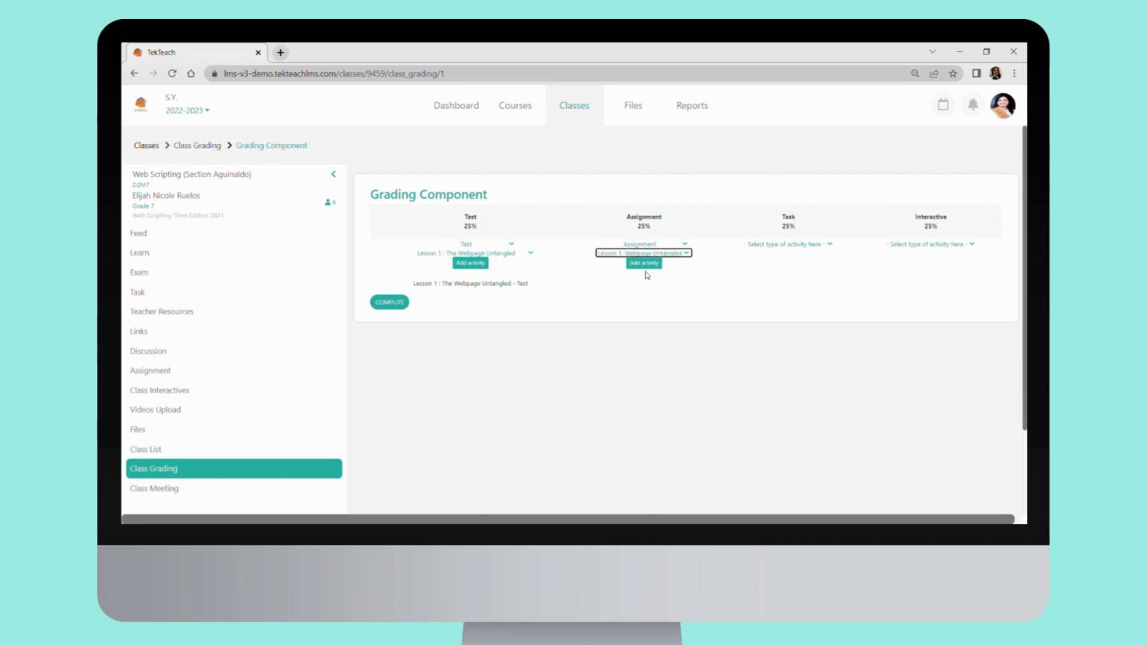
left_click(644, 263)
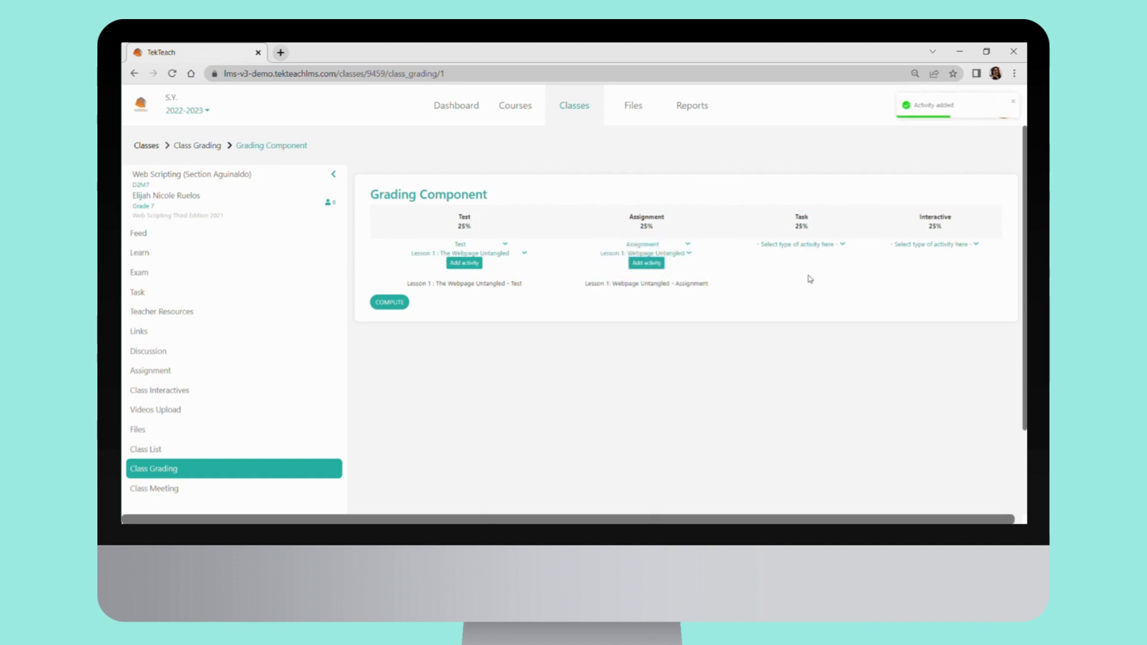
Add the Web Scripting New Resource 1 task as an activity of the Task grading component
left_click(801, 257)
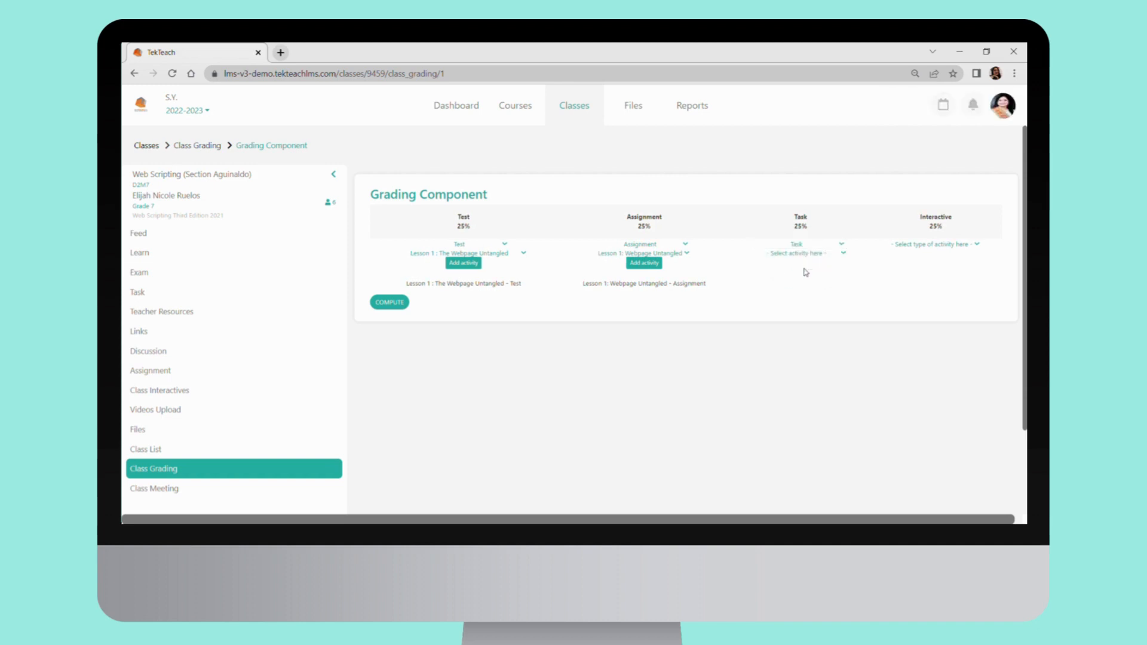
left_click(806, 272)
left_click(803, 265)
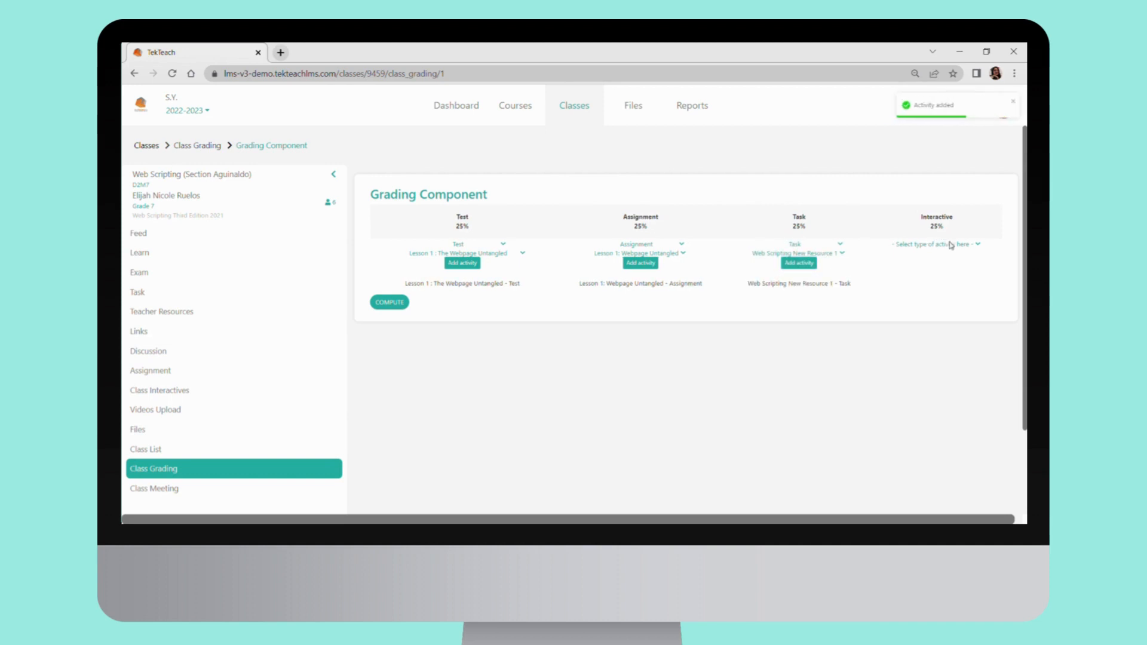
Add the Lesson 1 - The Webpage Untangled | The Webpage Untangled interactive as an activity of the Interactive grading component
left_click(937, 257)
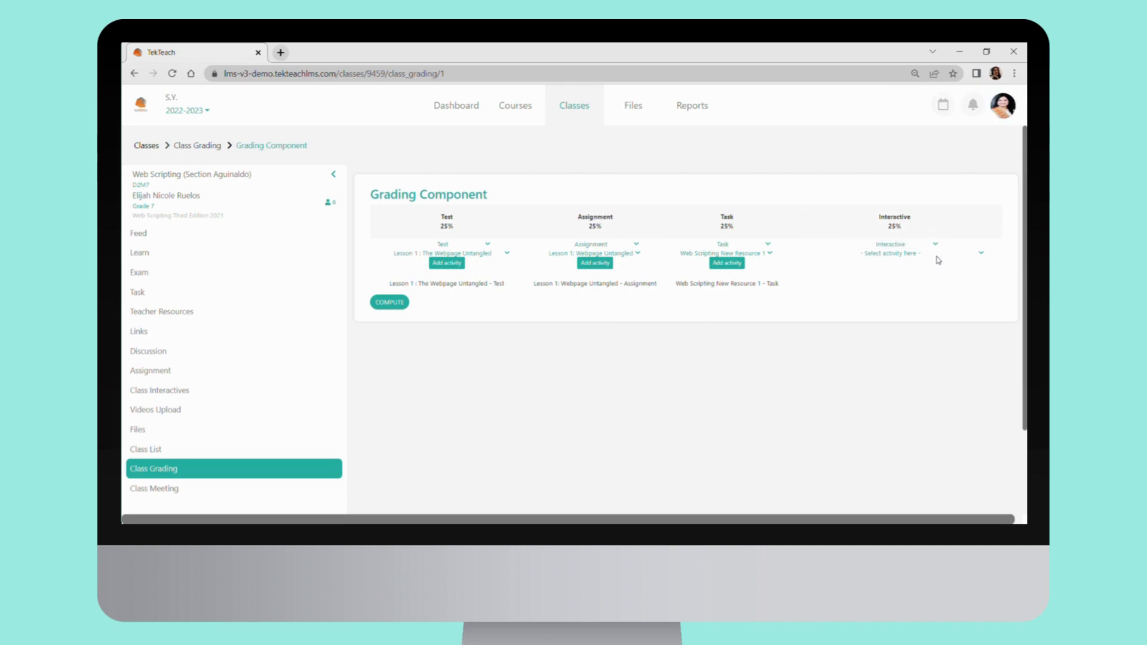
left_click(936, 274)
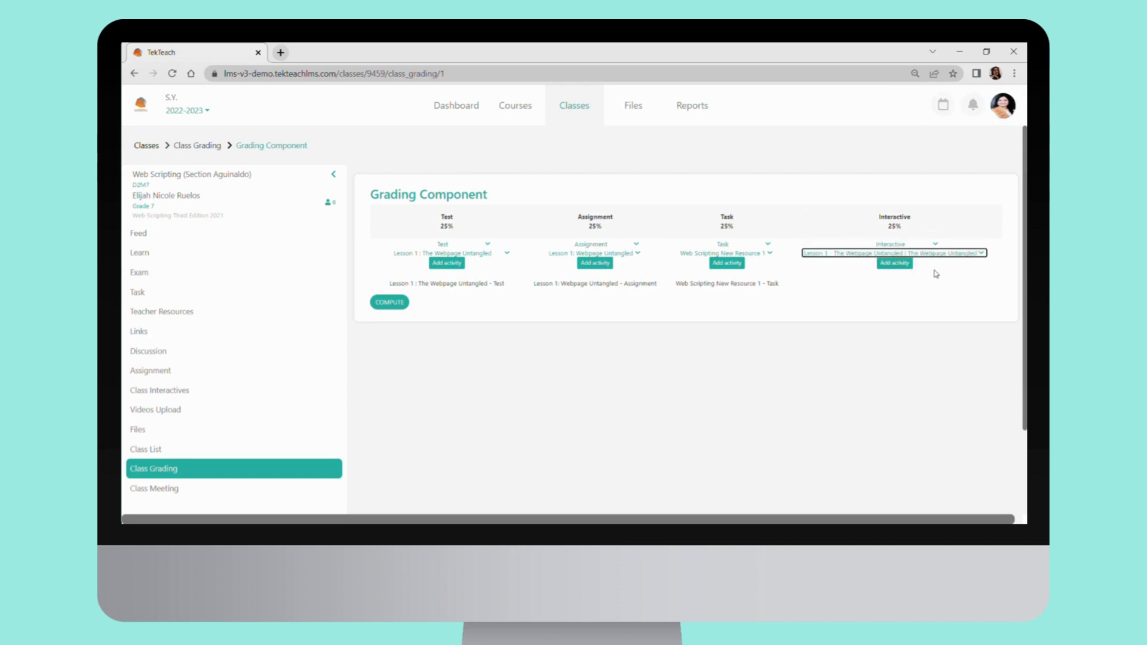
left_click(904, 268)
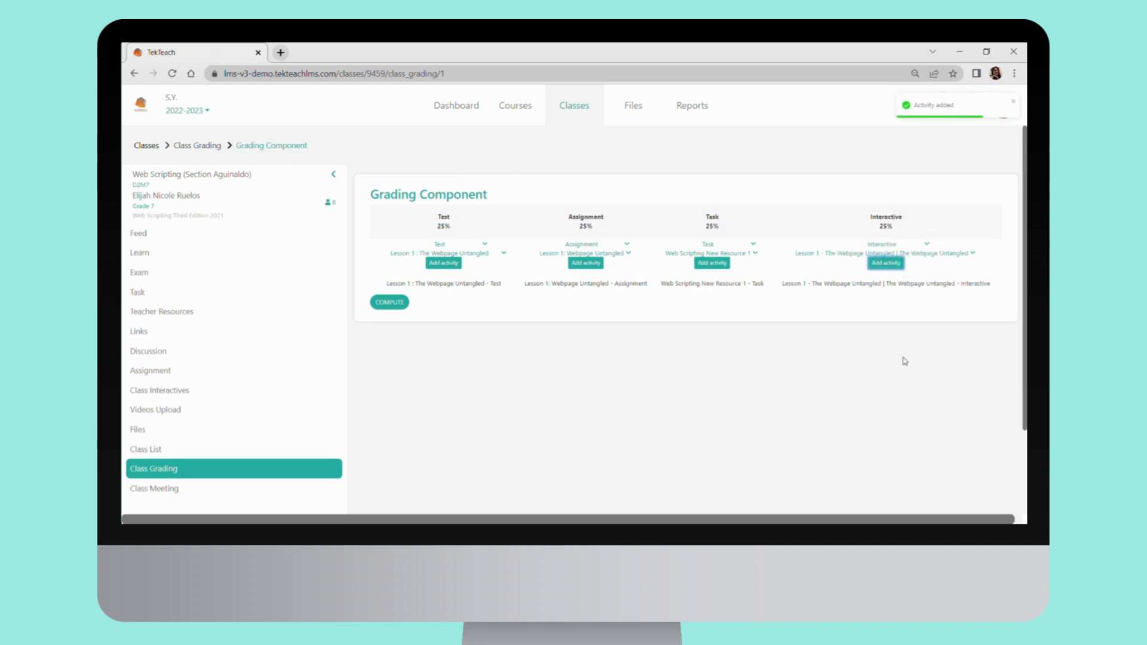
mouse_move(910, 519)
left_mouse_down()
mouse_move(949, 520)
mouse_move(902, 522)
left_mouse_up()
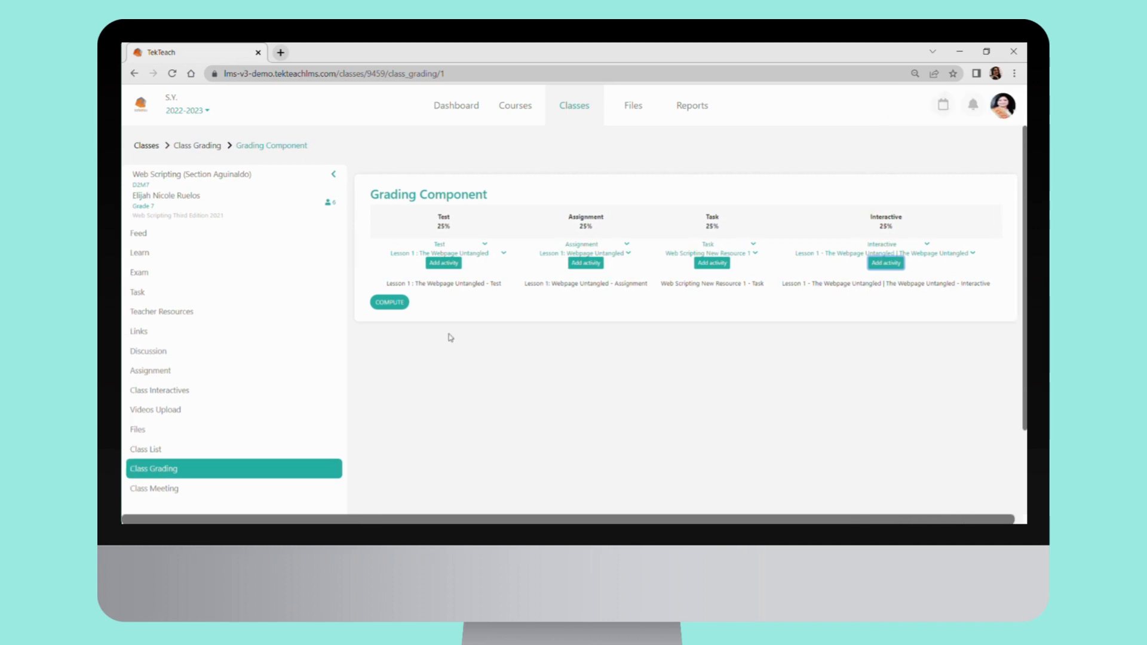
Compute the First Quarter grades and look through the students' component totals, reopening the term's computation from Class Grading
left_click(392, 303)
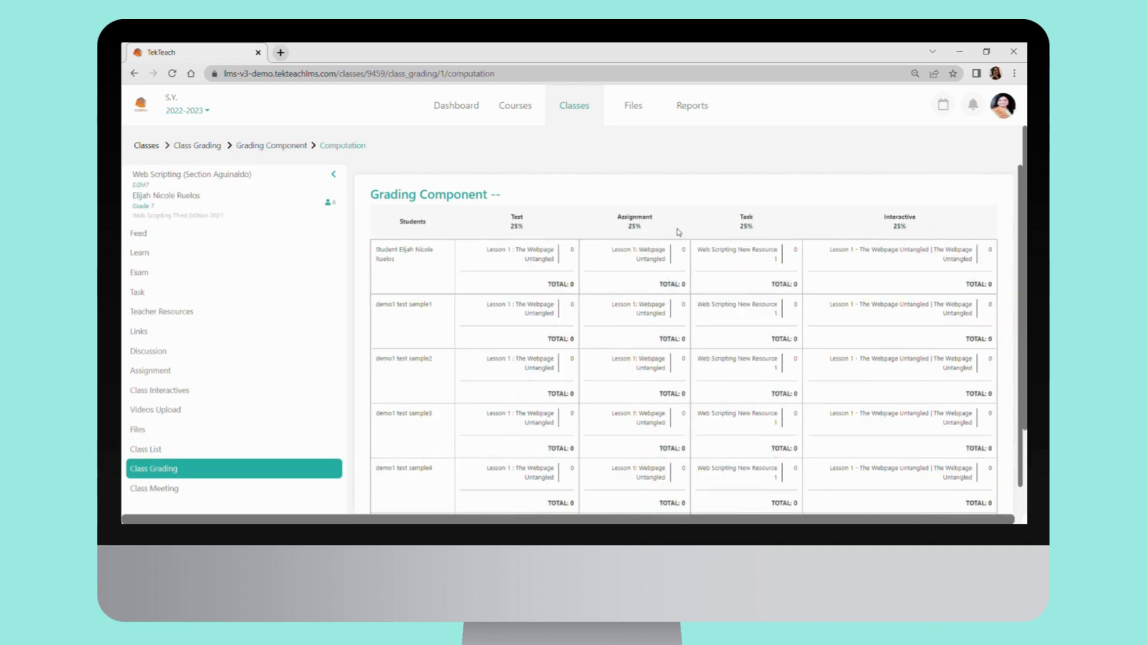
left_click_drag(1021, 251, 1018, 200)
left_click(222, 466)
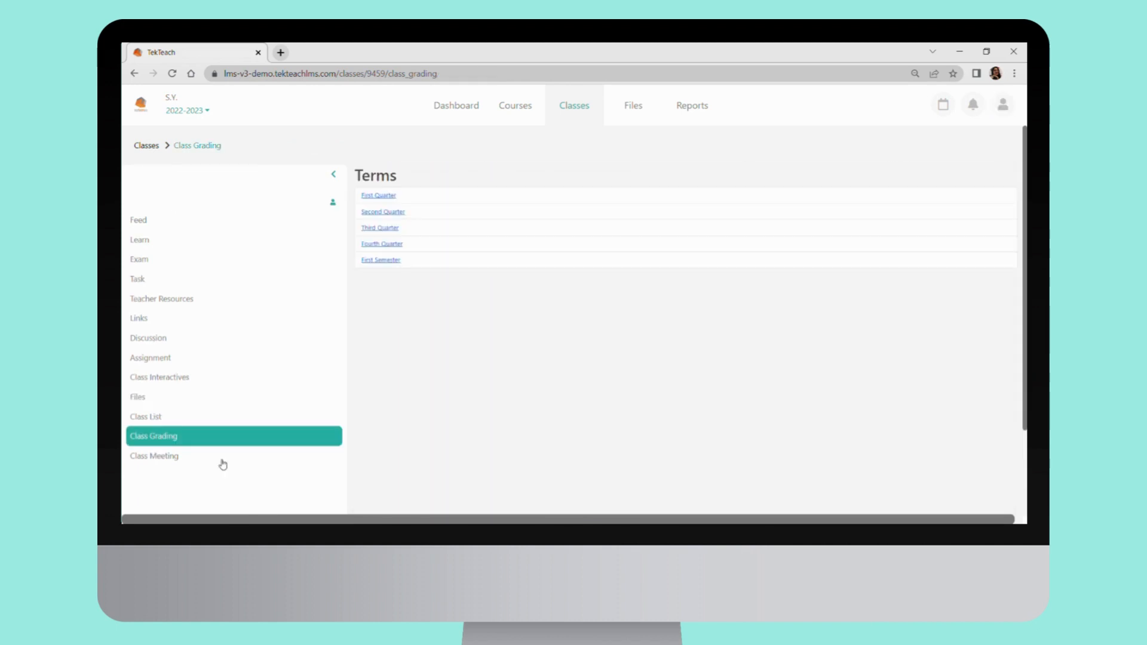
left_click(374, 200)
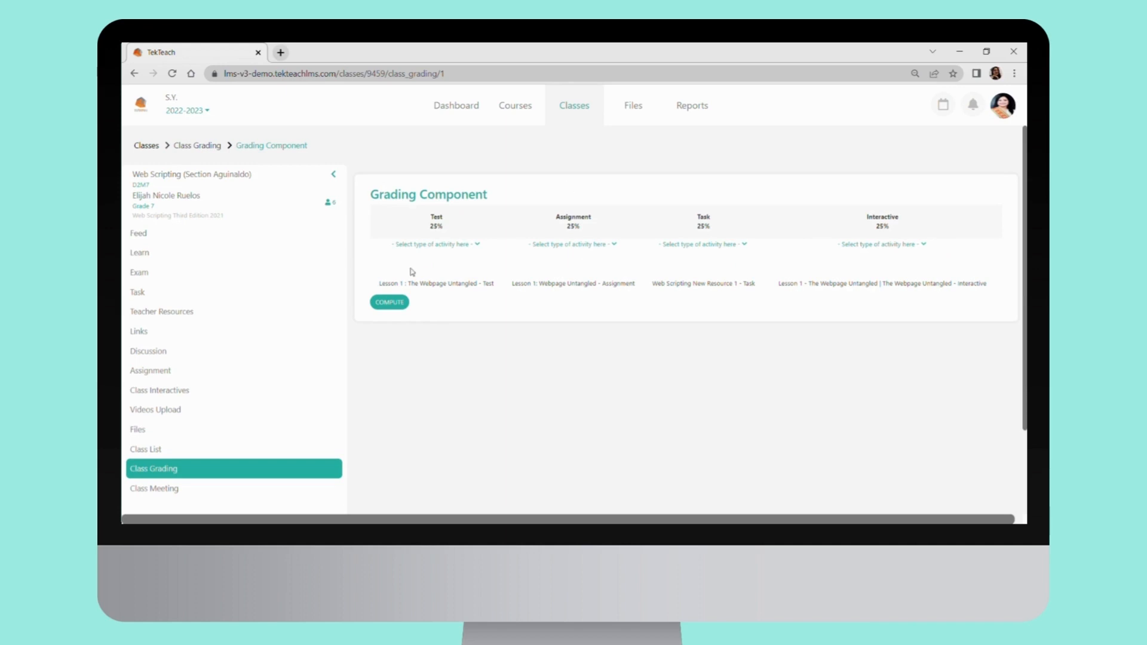
left_click(389, 305)
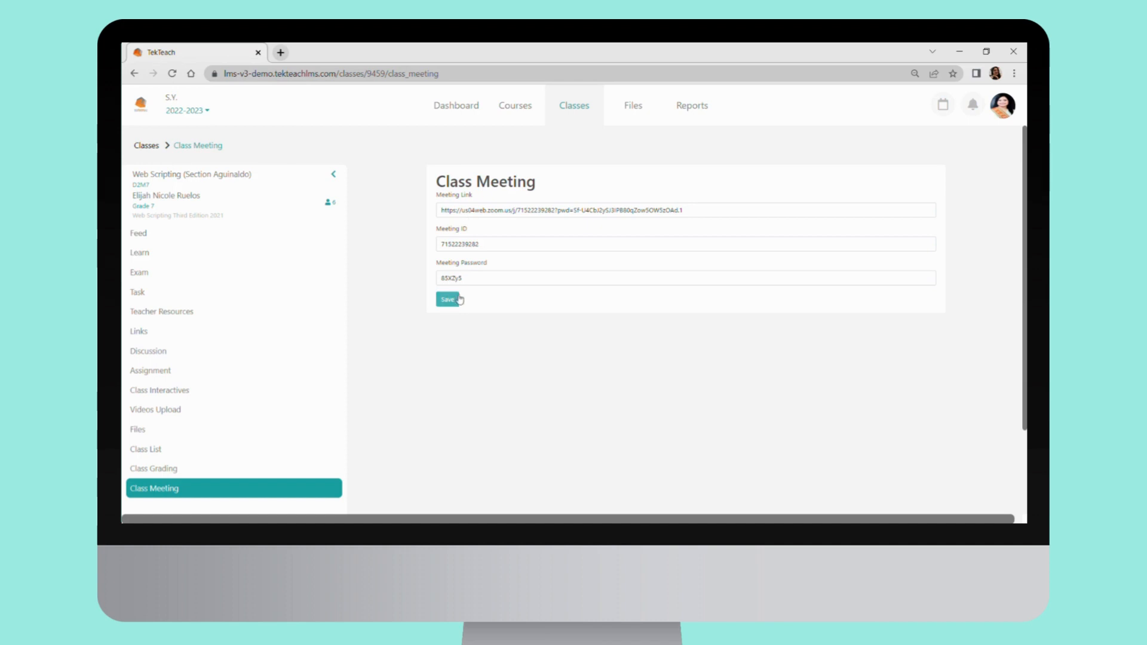
Save the Class Meeting link, ID and password details and log out of the teacher account
left_click(458, 300)
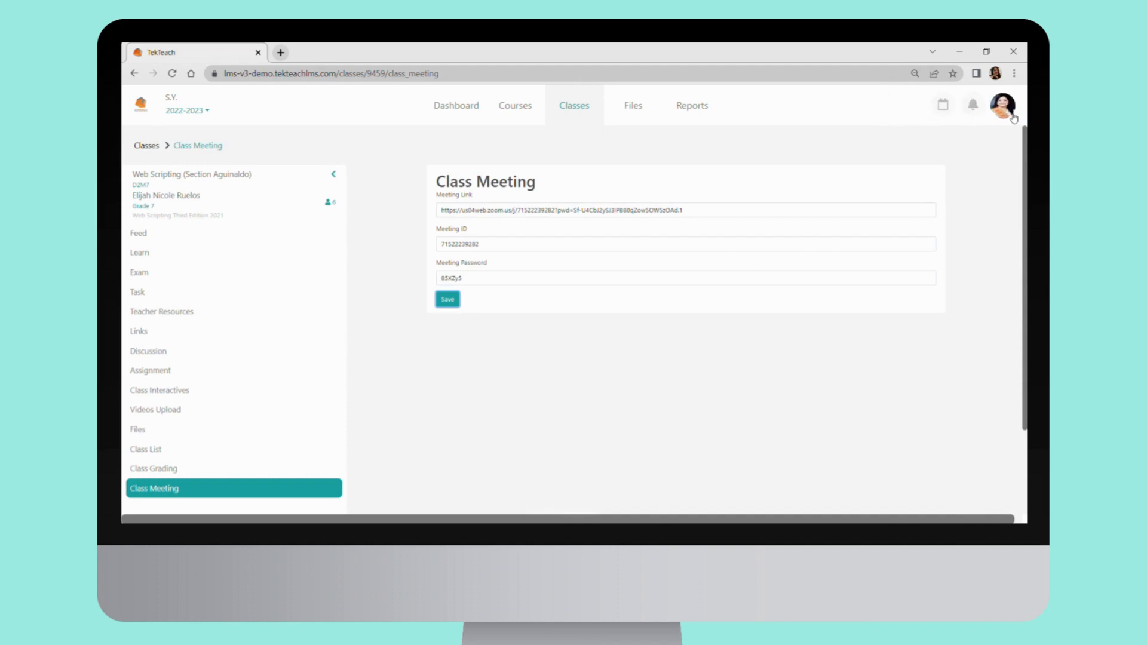
left_click(1004, 106)
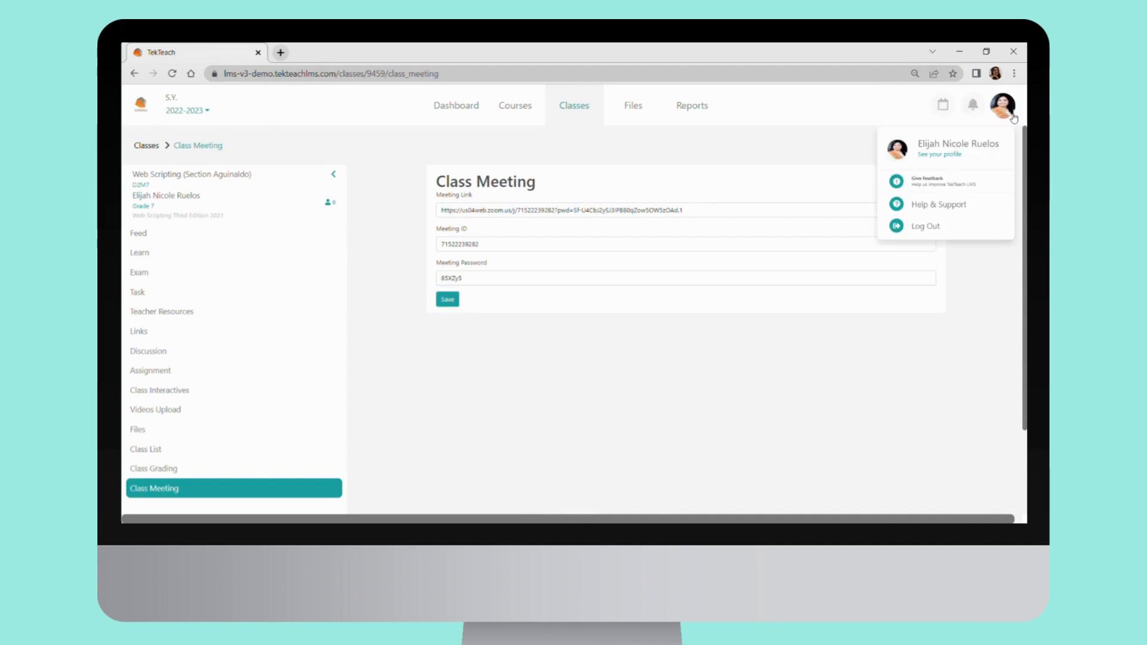
left_click(935, 230)
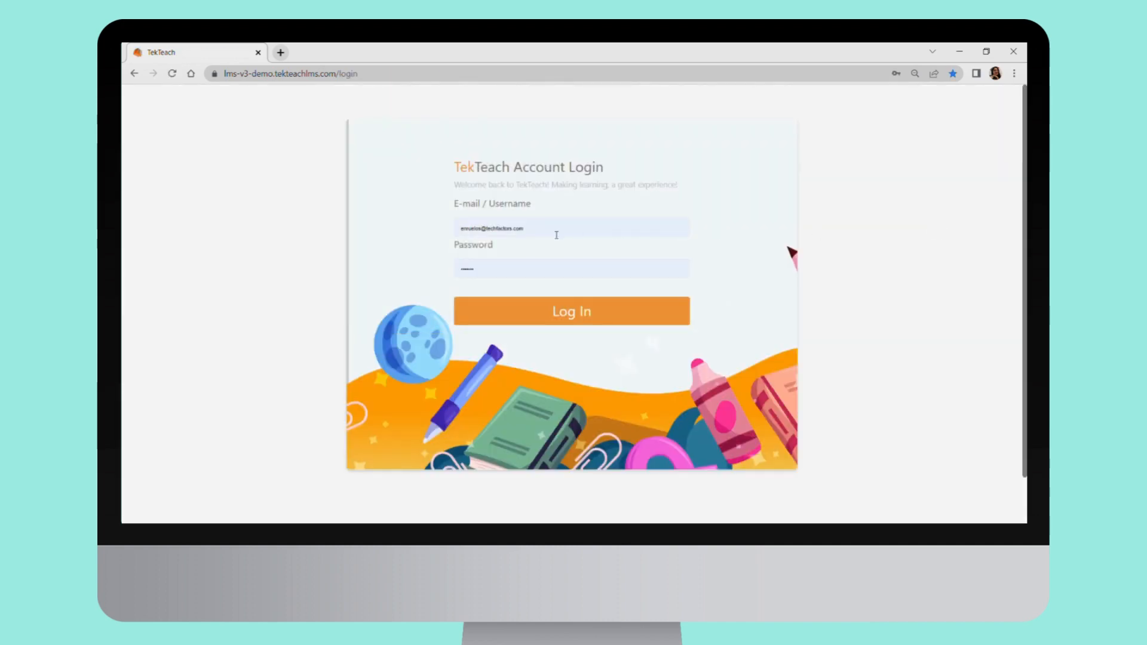
Change the login e-mail to the student account's address and log in
left_click(465, 232)
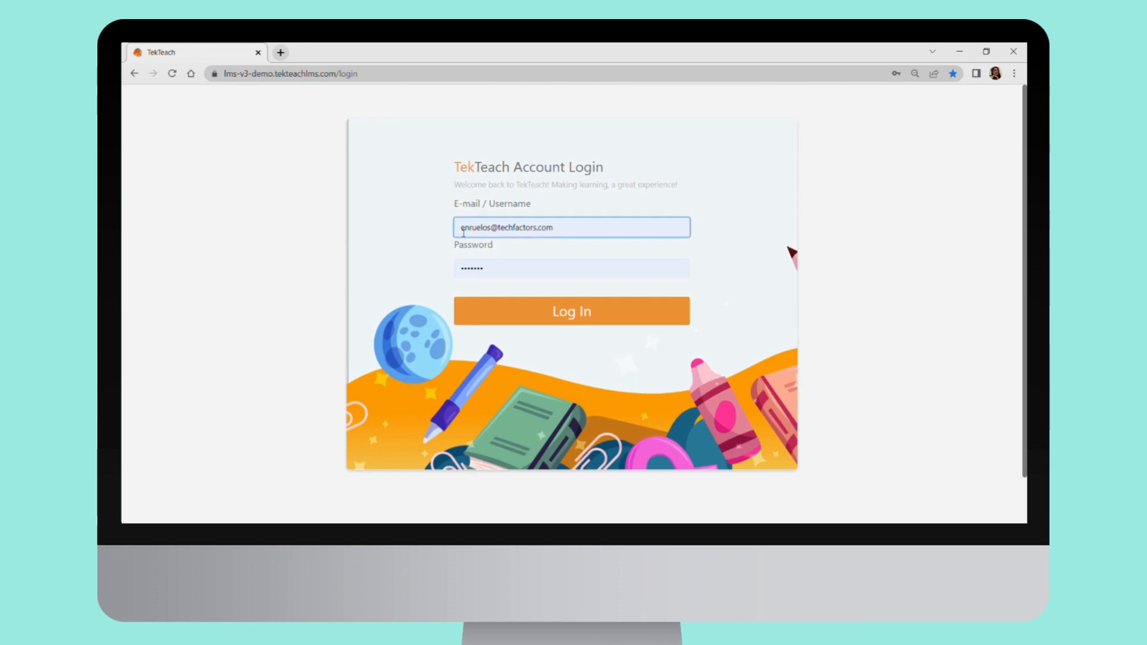
type("st7de")
key("BackSpace")
key("BackSpace")
key("BackSpace")
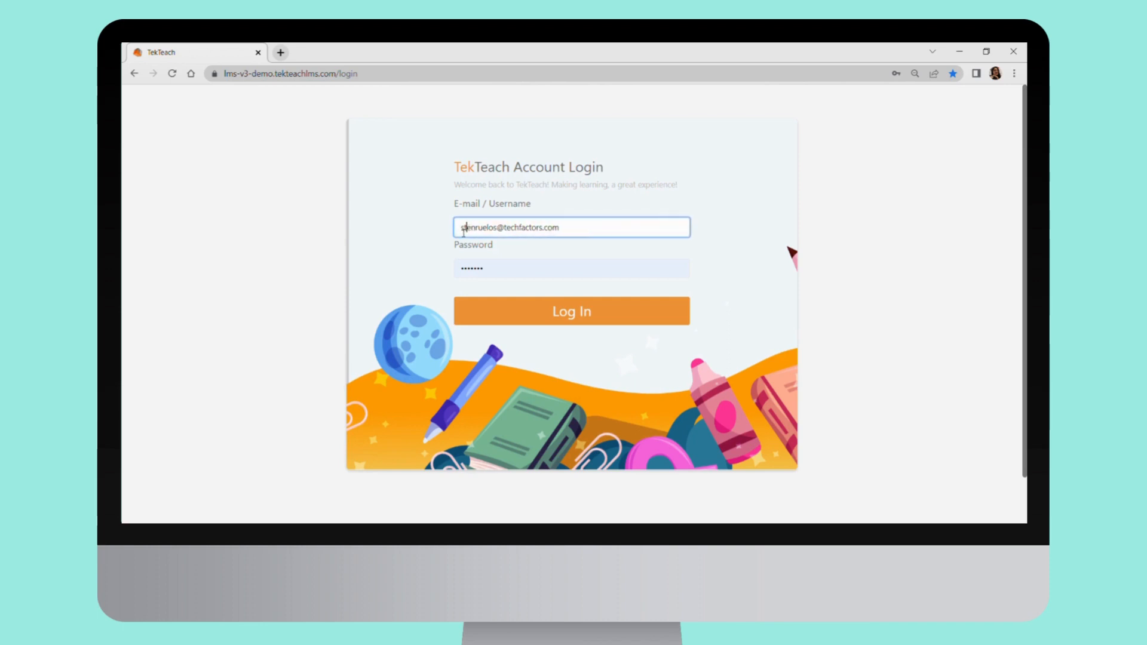
type("udent")
key("Return")
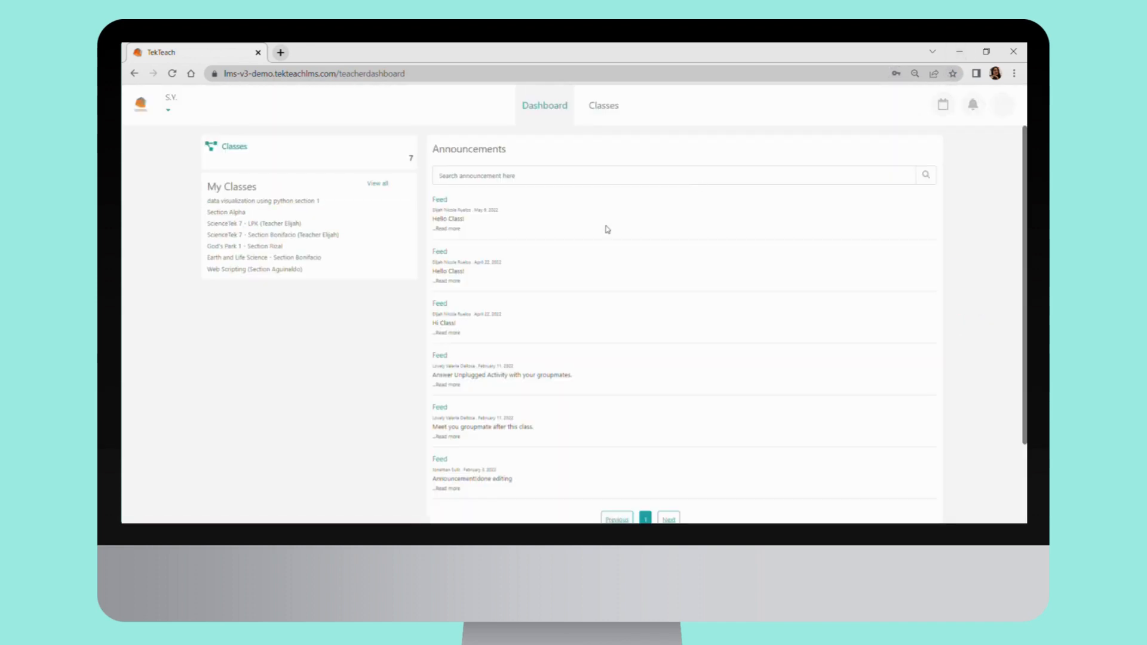
Set the school year to 2022-2023 for the classes and enter the Web Scripting (Section Aguinaldo) class as a student
left_click(609, 111)
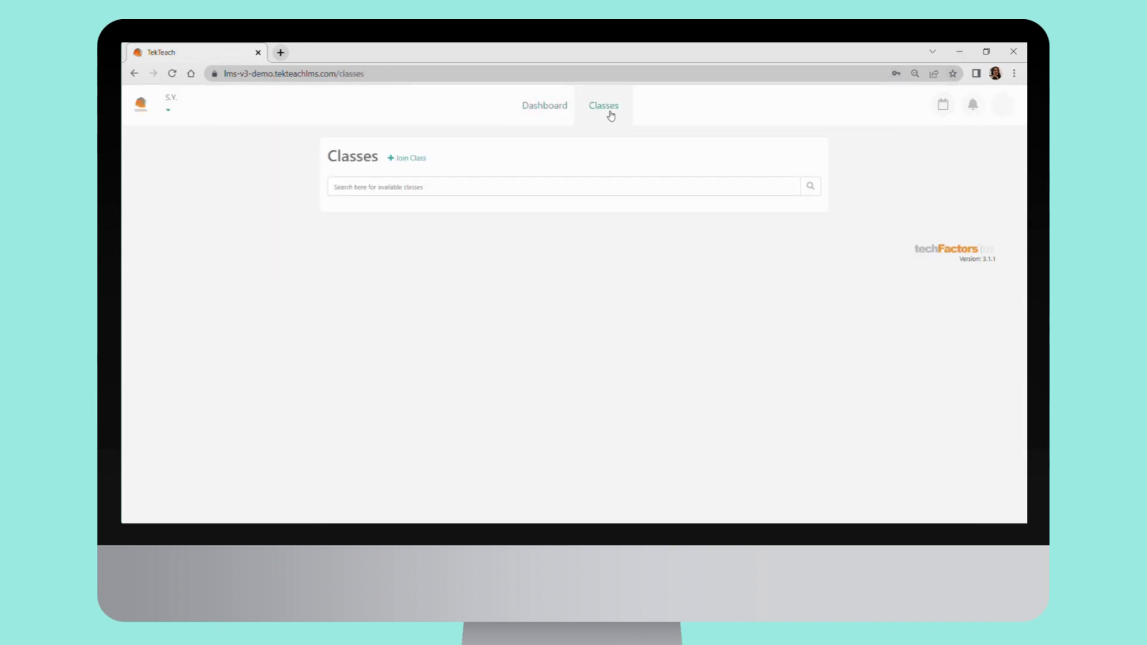
left_click(168, 110)
left_click(184, 155)
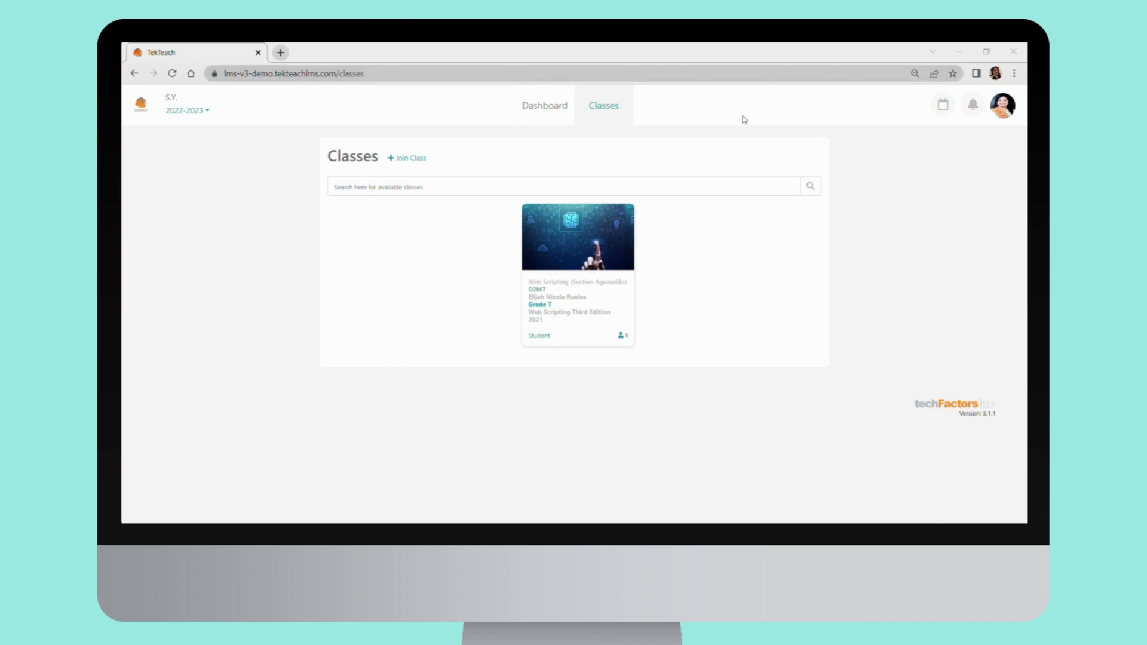
left_click(584, 243)
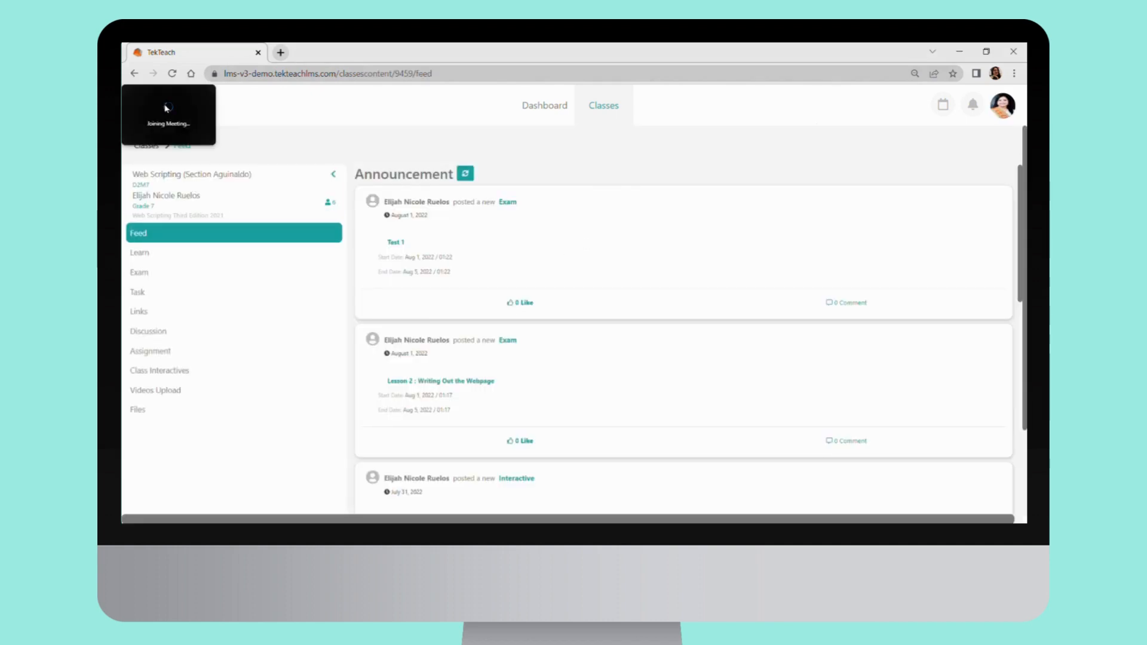
Move the floating class meeting window, switch its video view off and on, and enlarge the window
left_click_drag(167, 108, 232, 138)
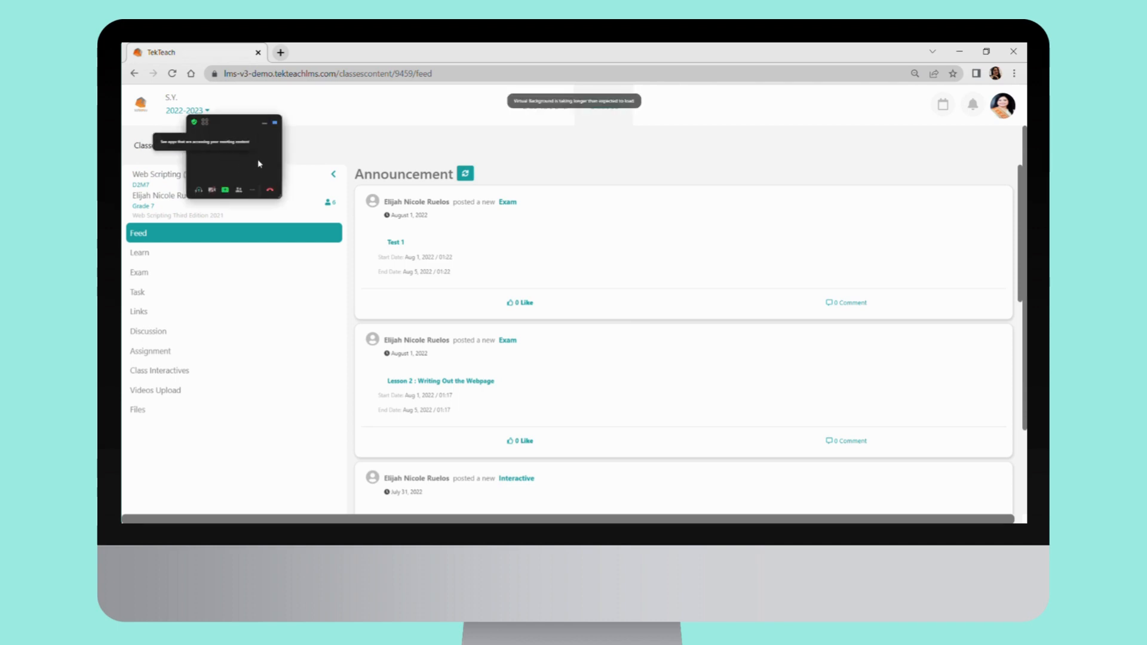
left_click(264, 125)
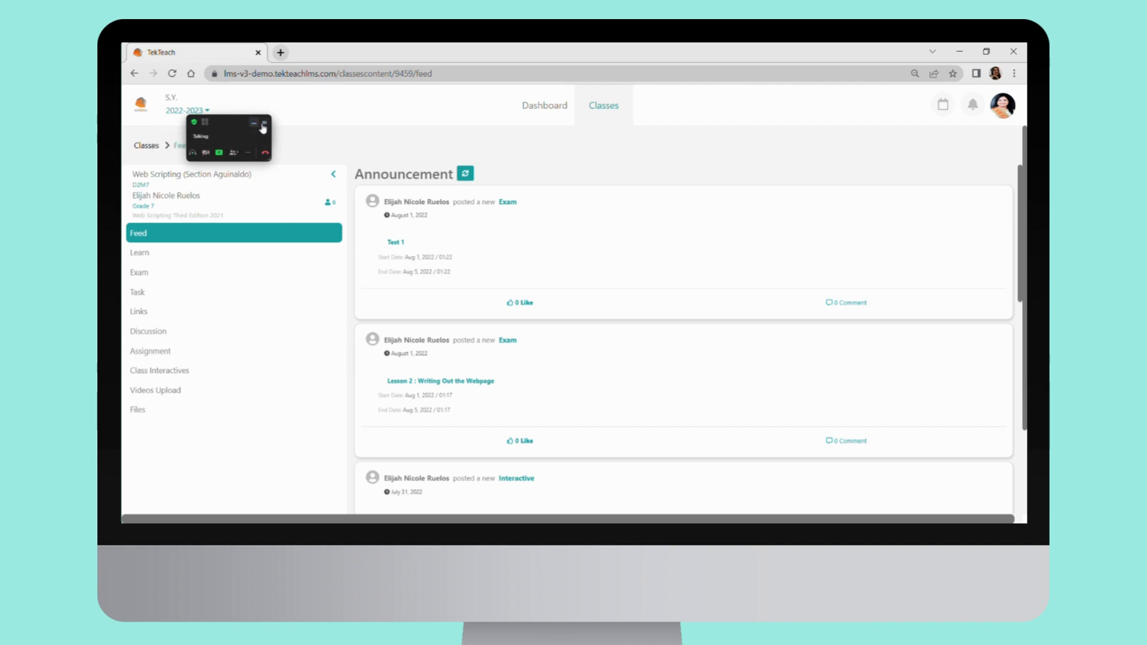
left_click(263, 126)
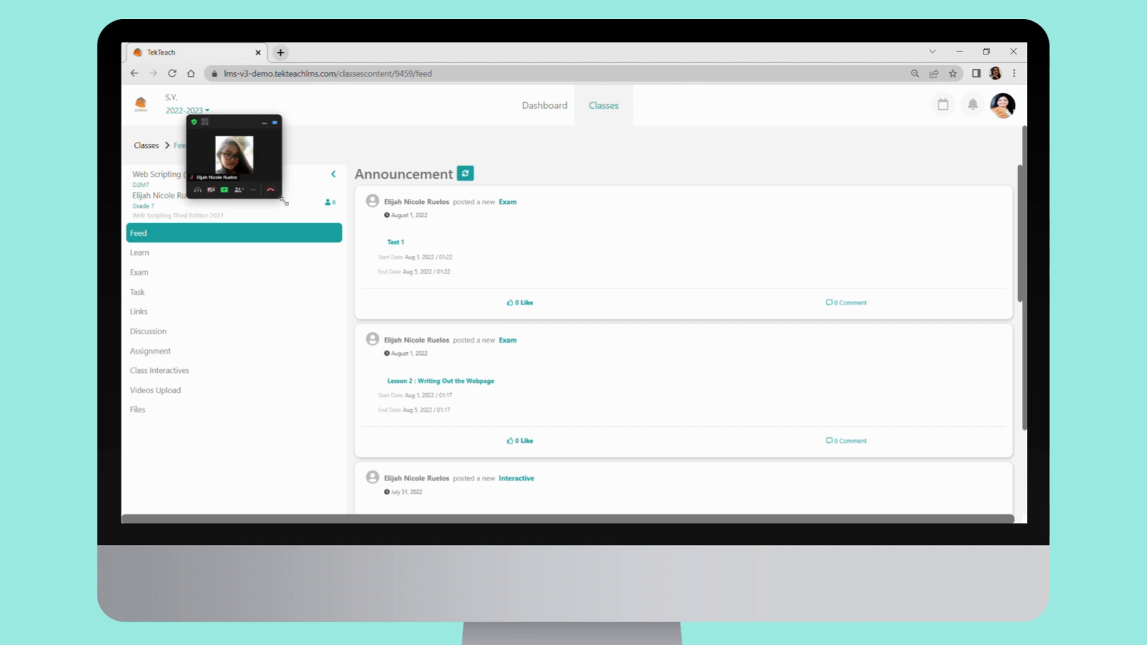
left_click_drag(285, 202, 419, 319)
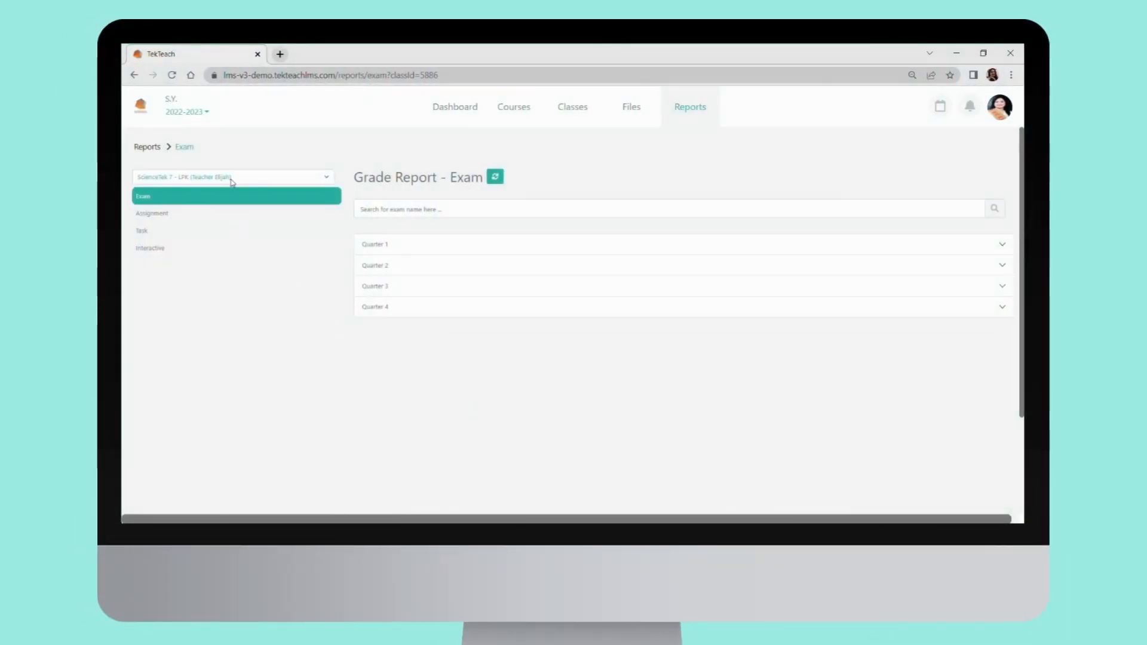
Open the Lesson 16 : JavaScript Independent Objects exam report under Web Scripting for the Web Scripting (Section Aguinaldo) class
left_click(224, 247)
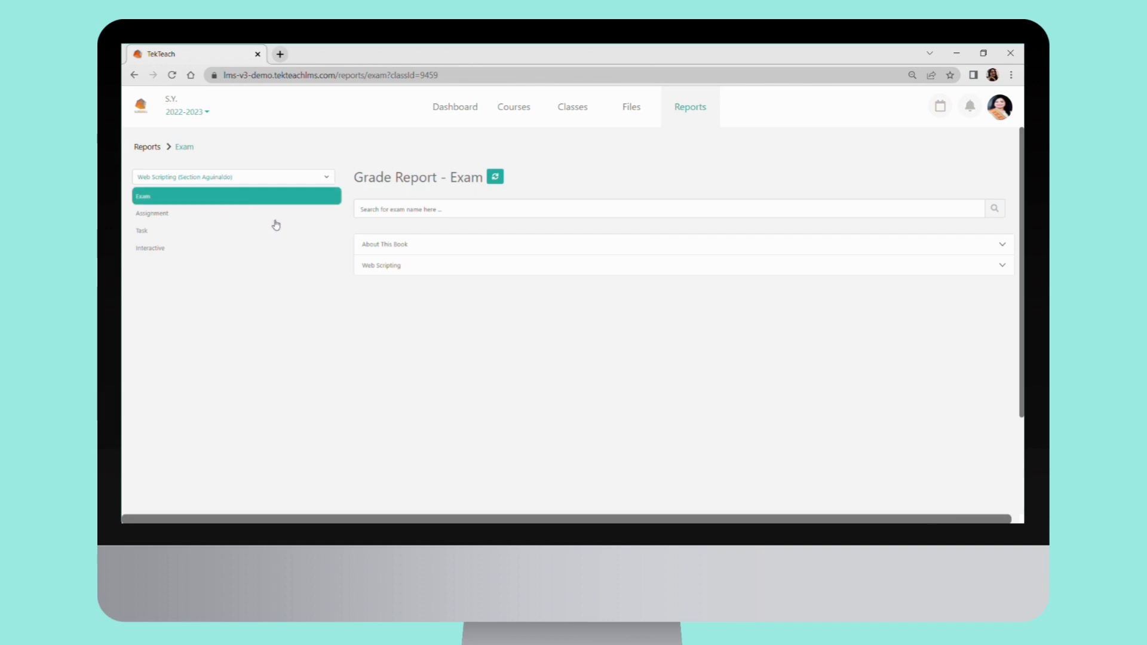
left_click(381, 270)
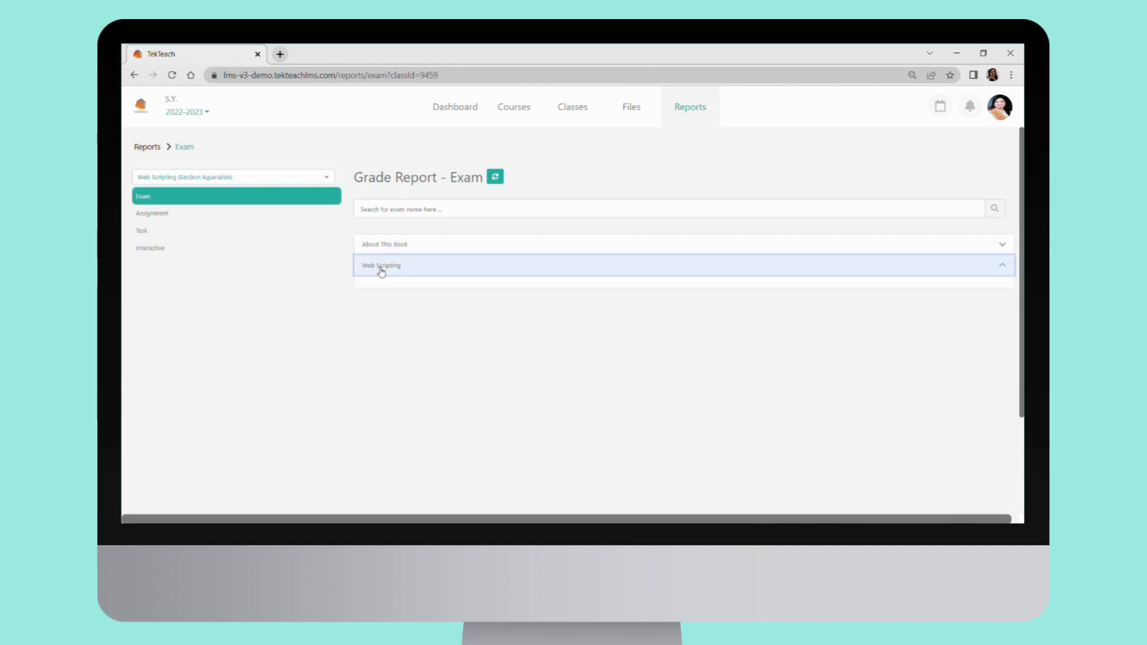
left_click(409, 406)
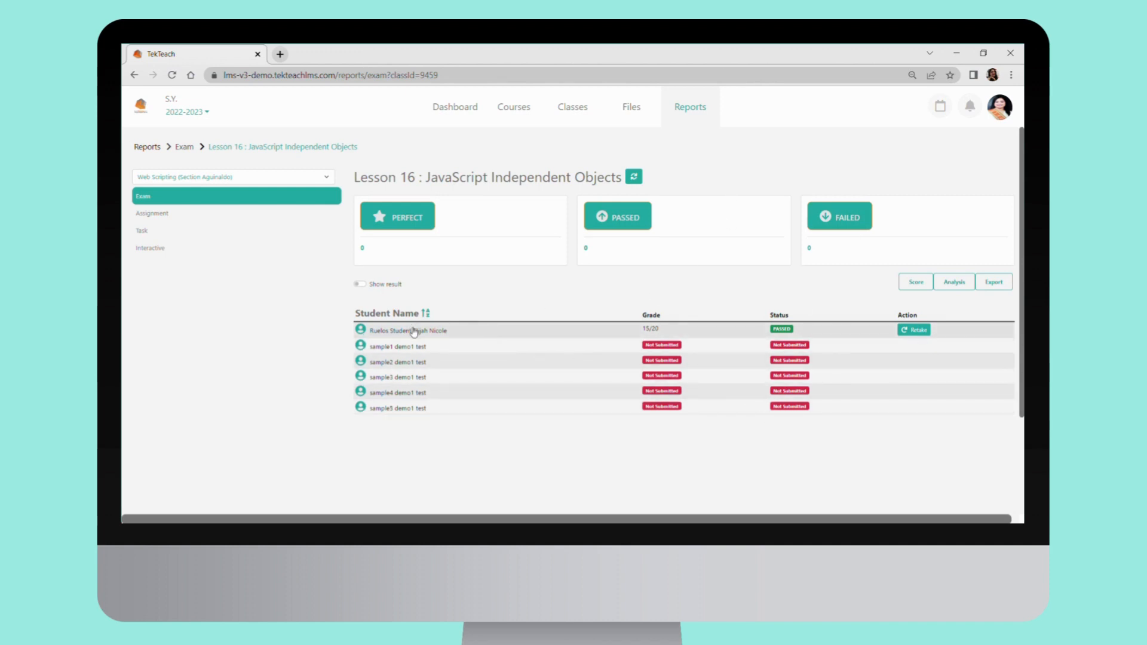
Show the exam's scores, examine the submitting student's answers against the correct ones, and return to the exam report
left_click(909, 278)
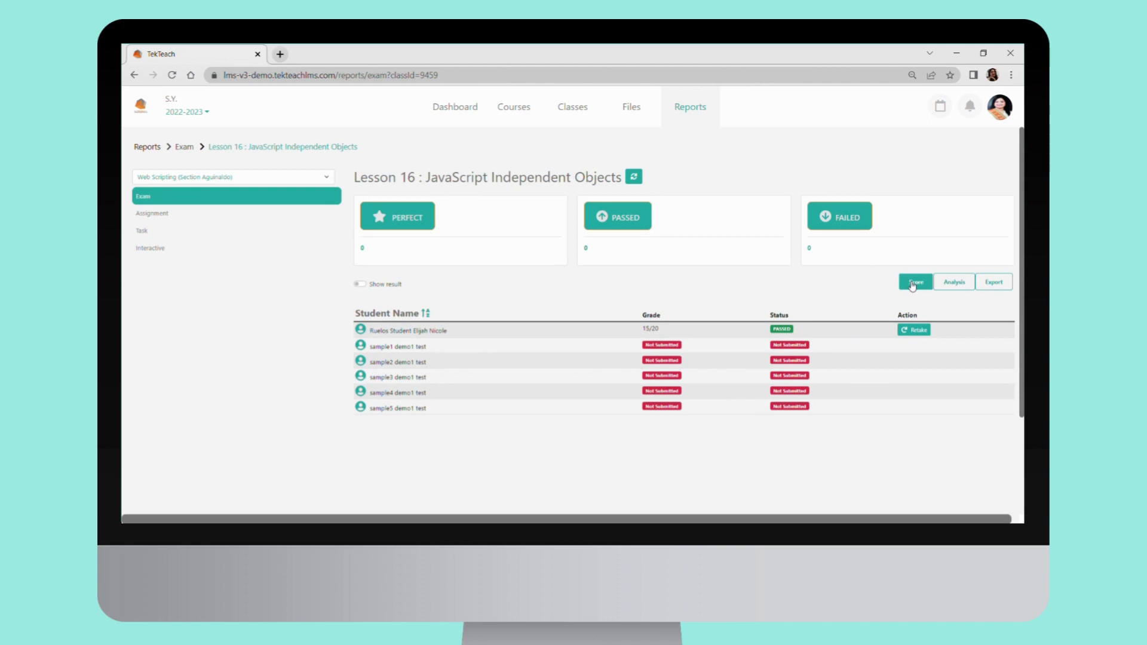
left_click(429, 332)
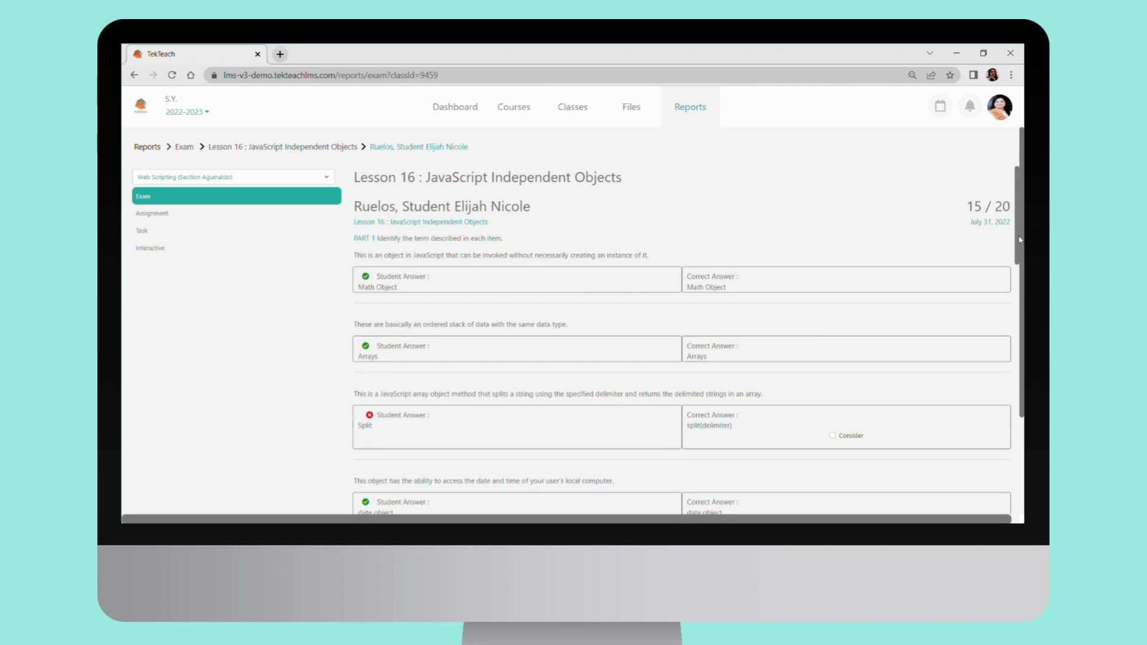
left_click_drag(1019, 240, 977, 135)
left_click(322, 147)
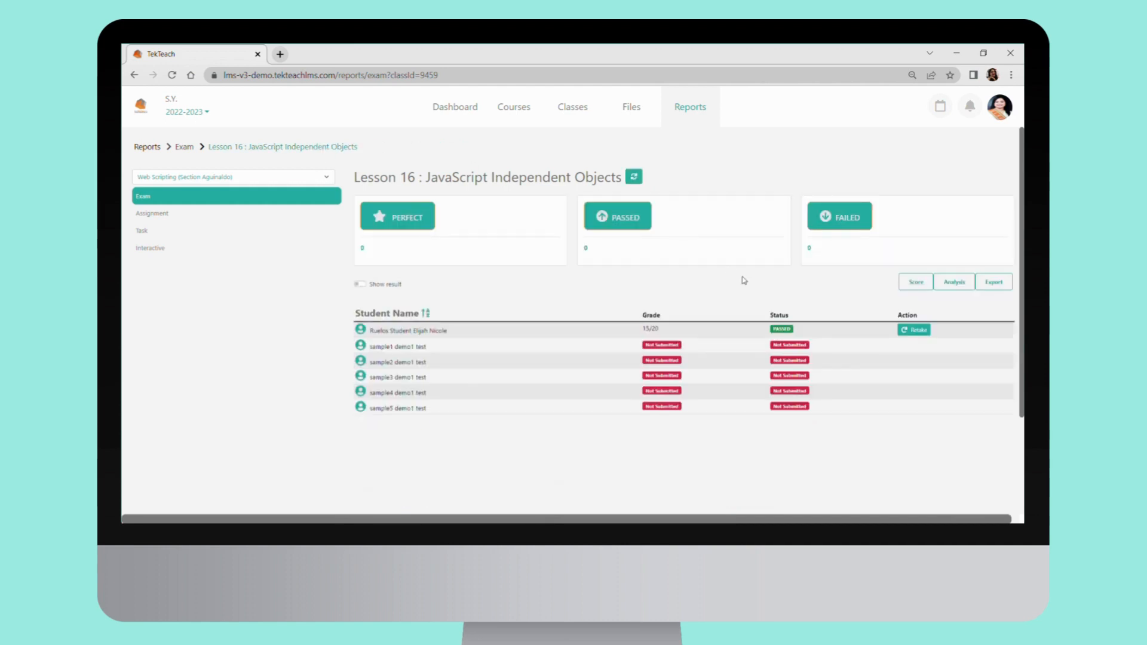
Review the exam's question analysis and export the Lesson 16 report, opening the downloaded xlsx file
left_click(943, 290)
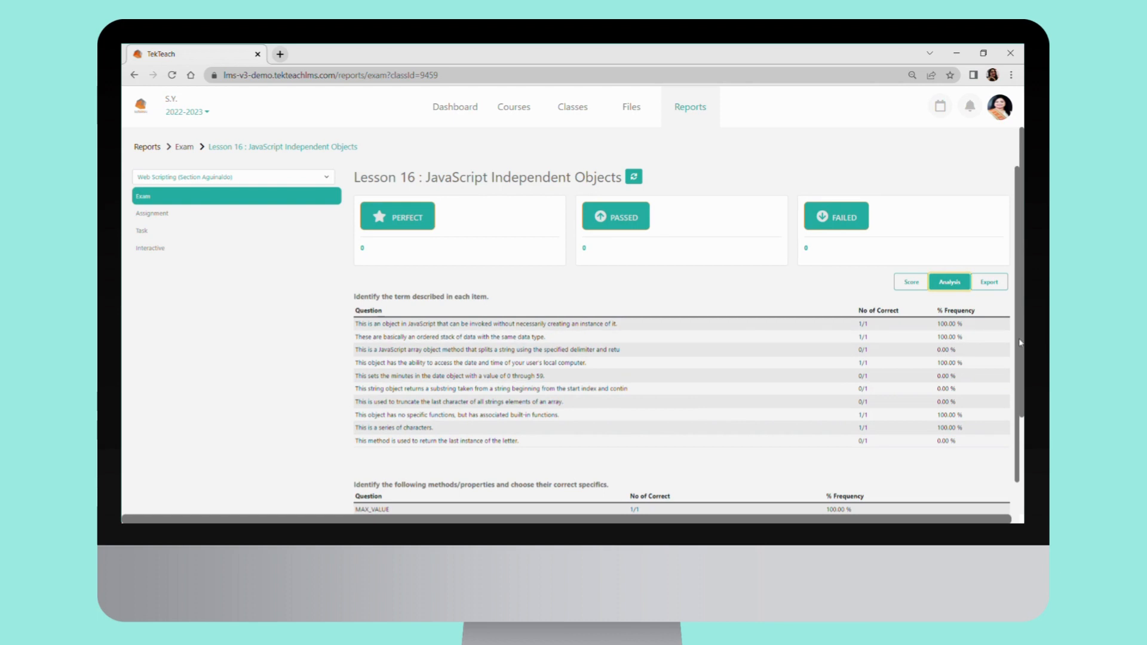
scroll(1022, 344, "down", 3)
scroll(526, 409, "up", 3)
left_click(993, 283)
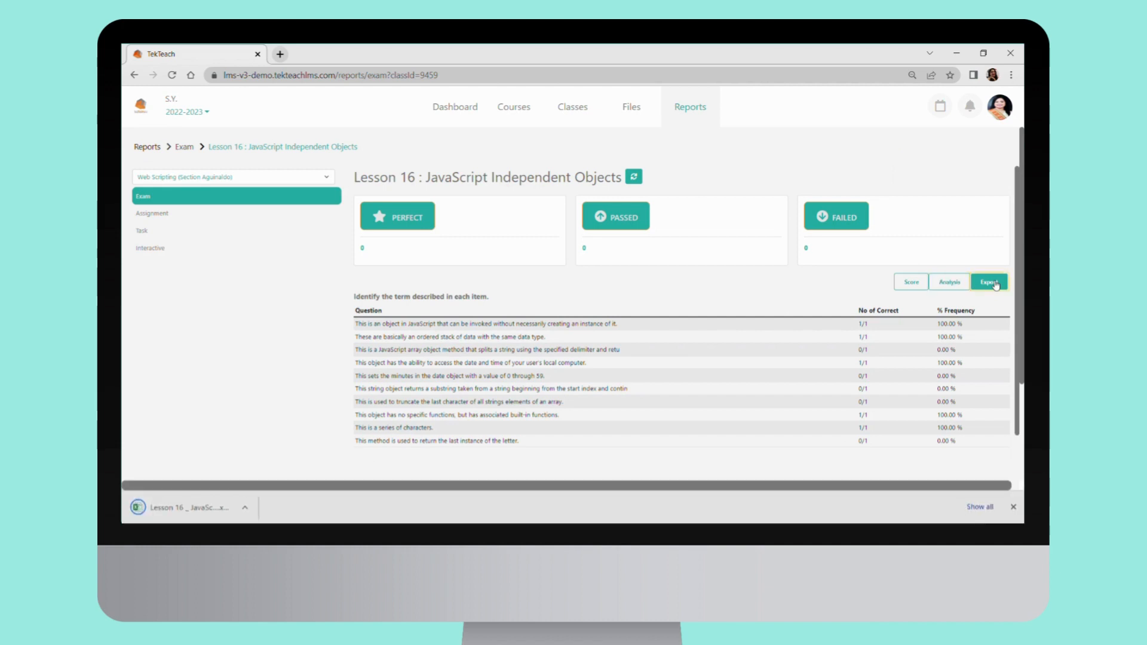
left_click(186, 505)
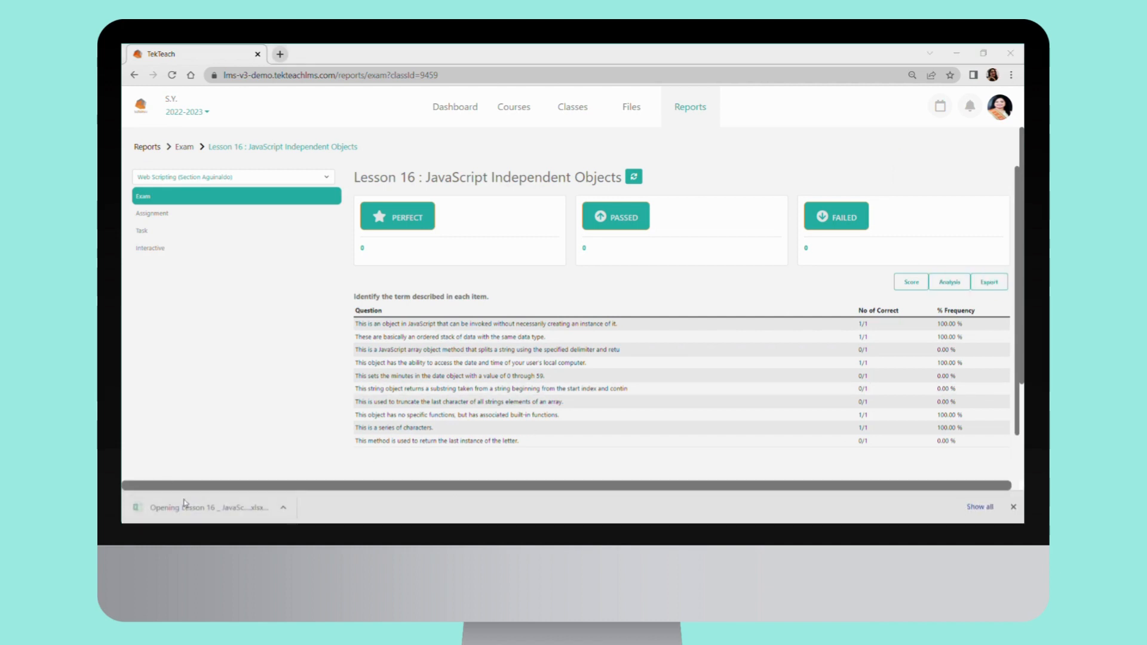